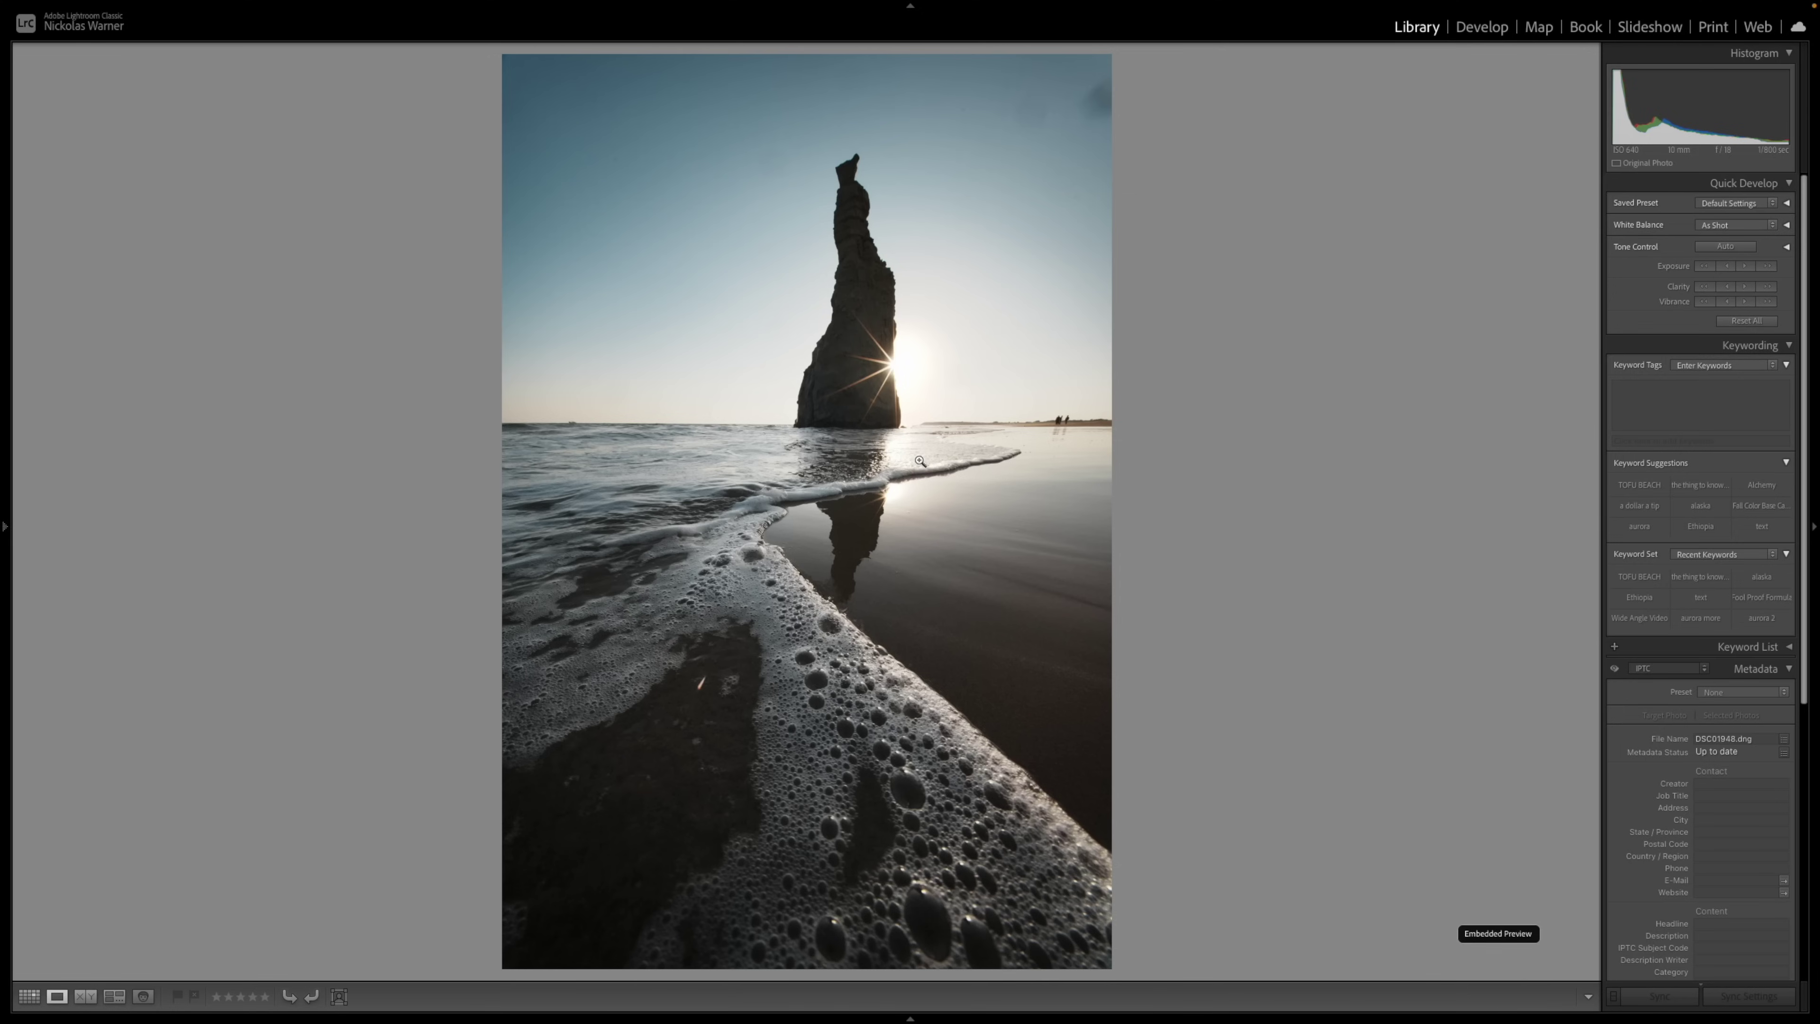
# Open the sea stack photo in Develop and apply the Adobe Neutral profile instead of Adobe Color.
pyautogui.press('d')
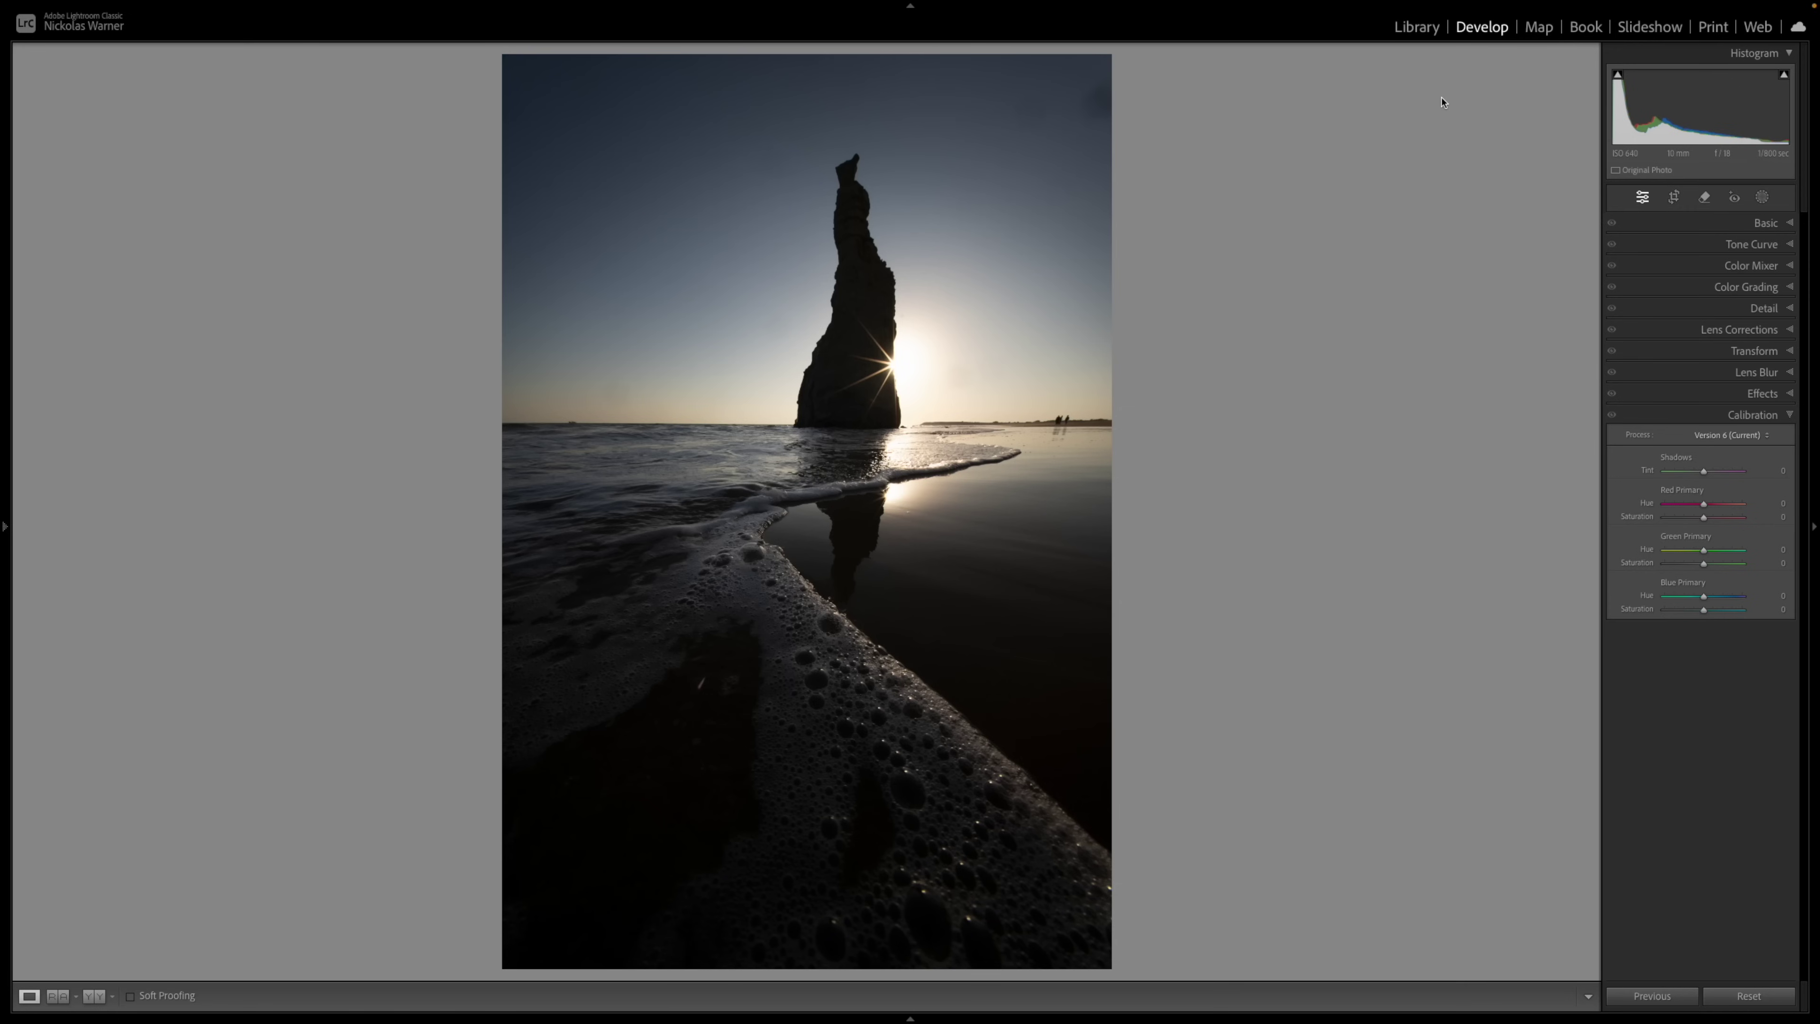
pyautogui.hotkey('ctrl', '1')
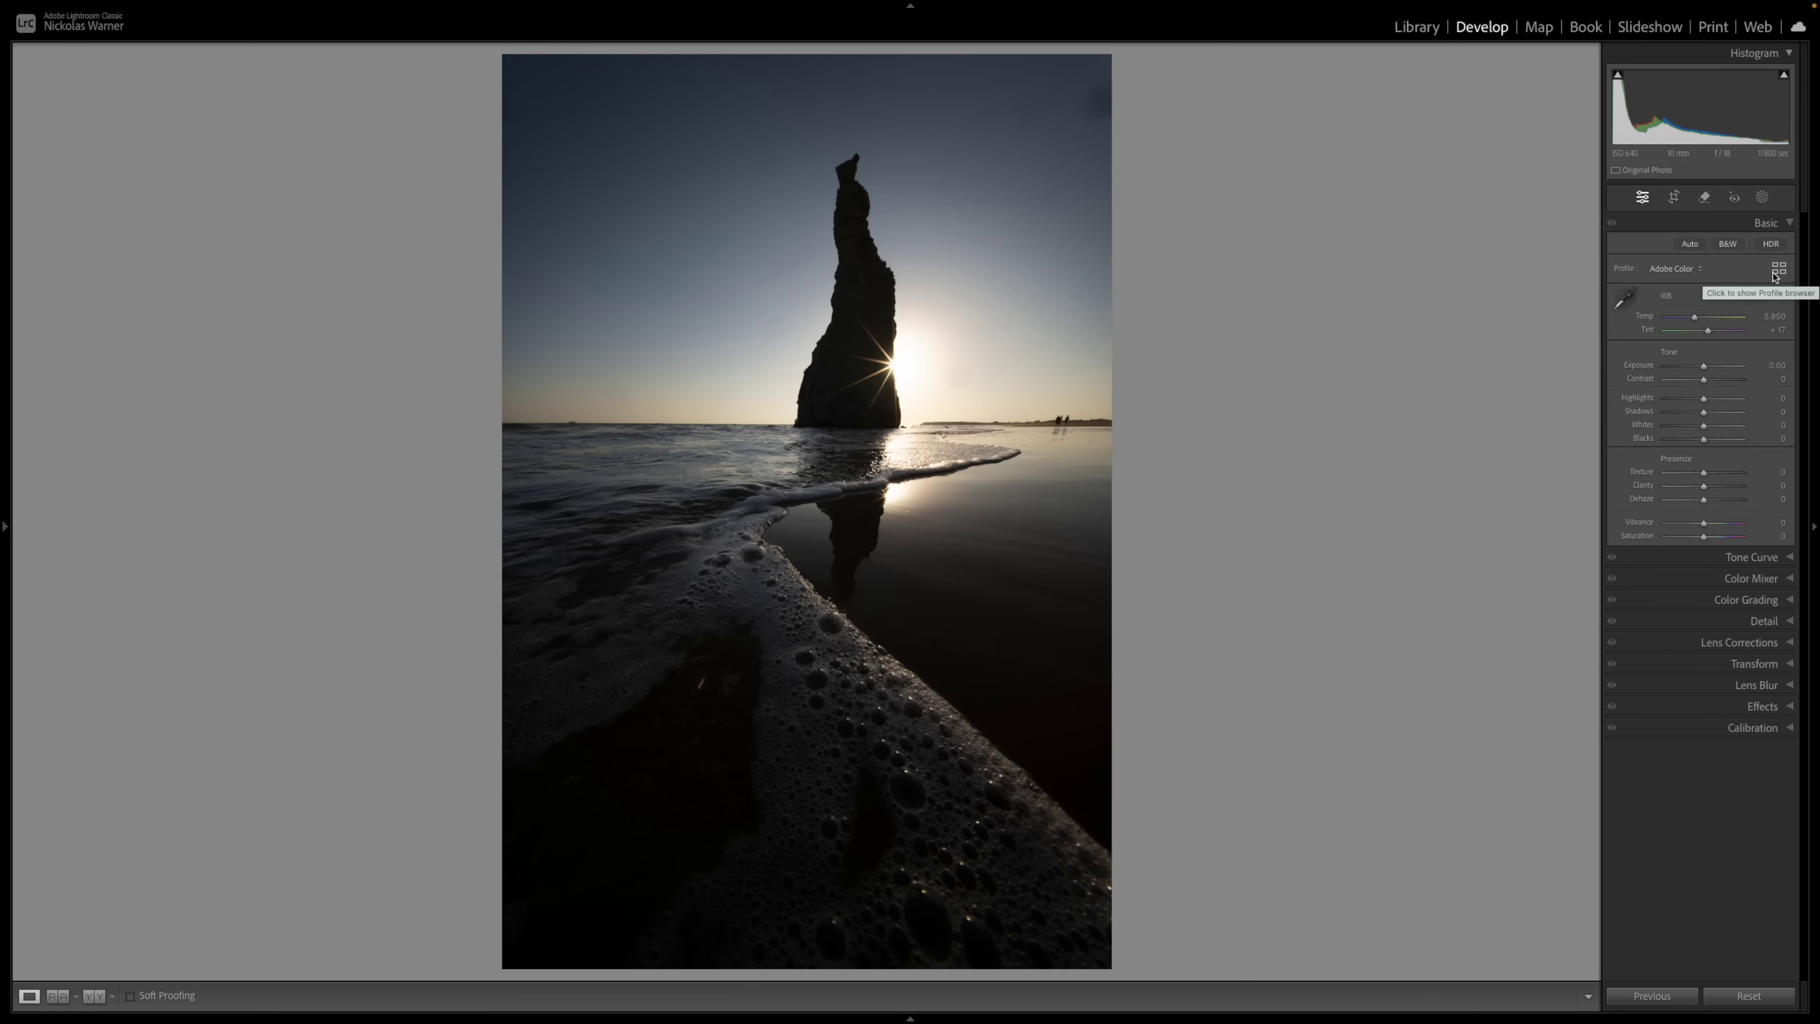
pyautogui.click(1778, 271)
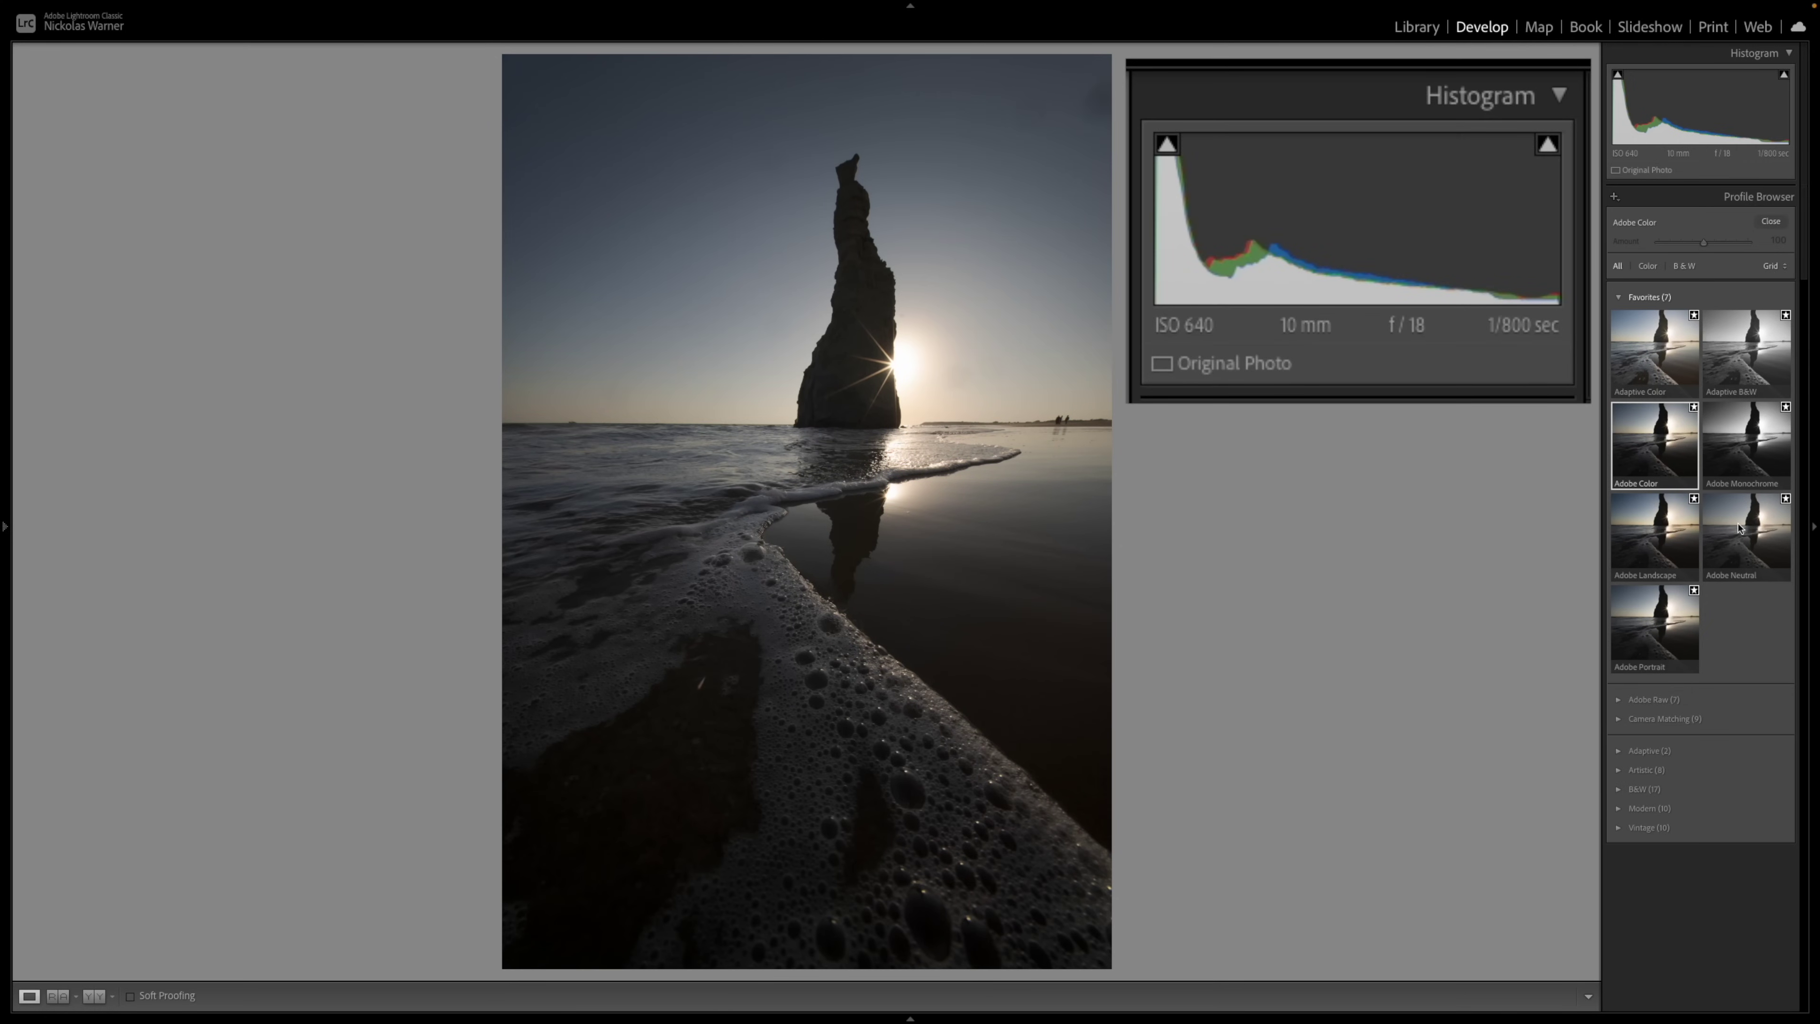
pyautogui.click(1738, 528)
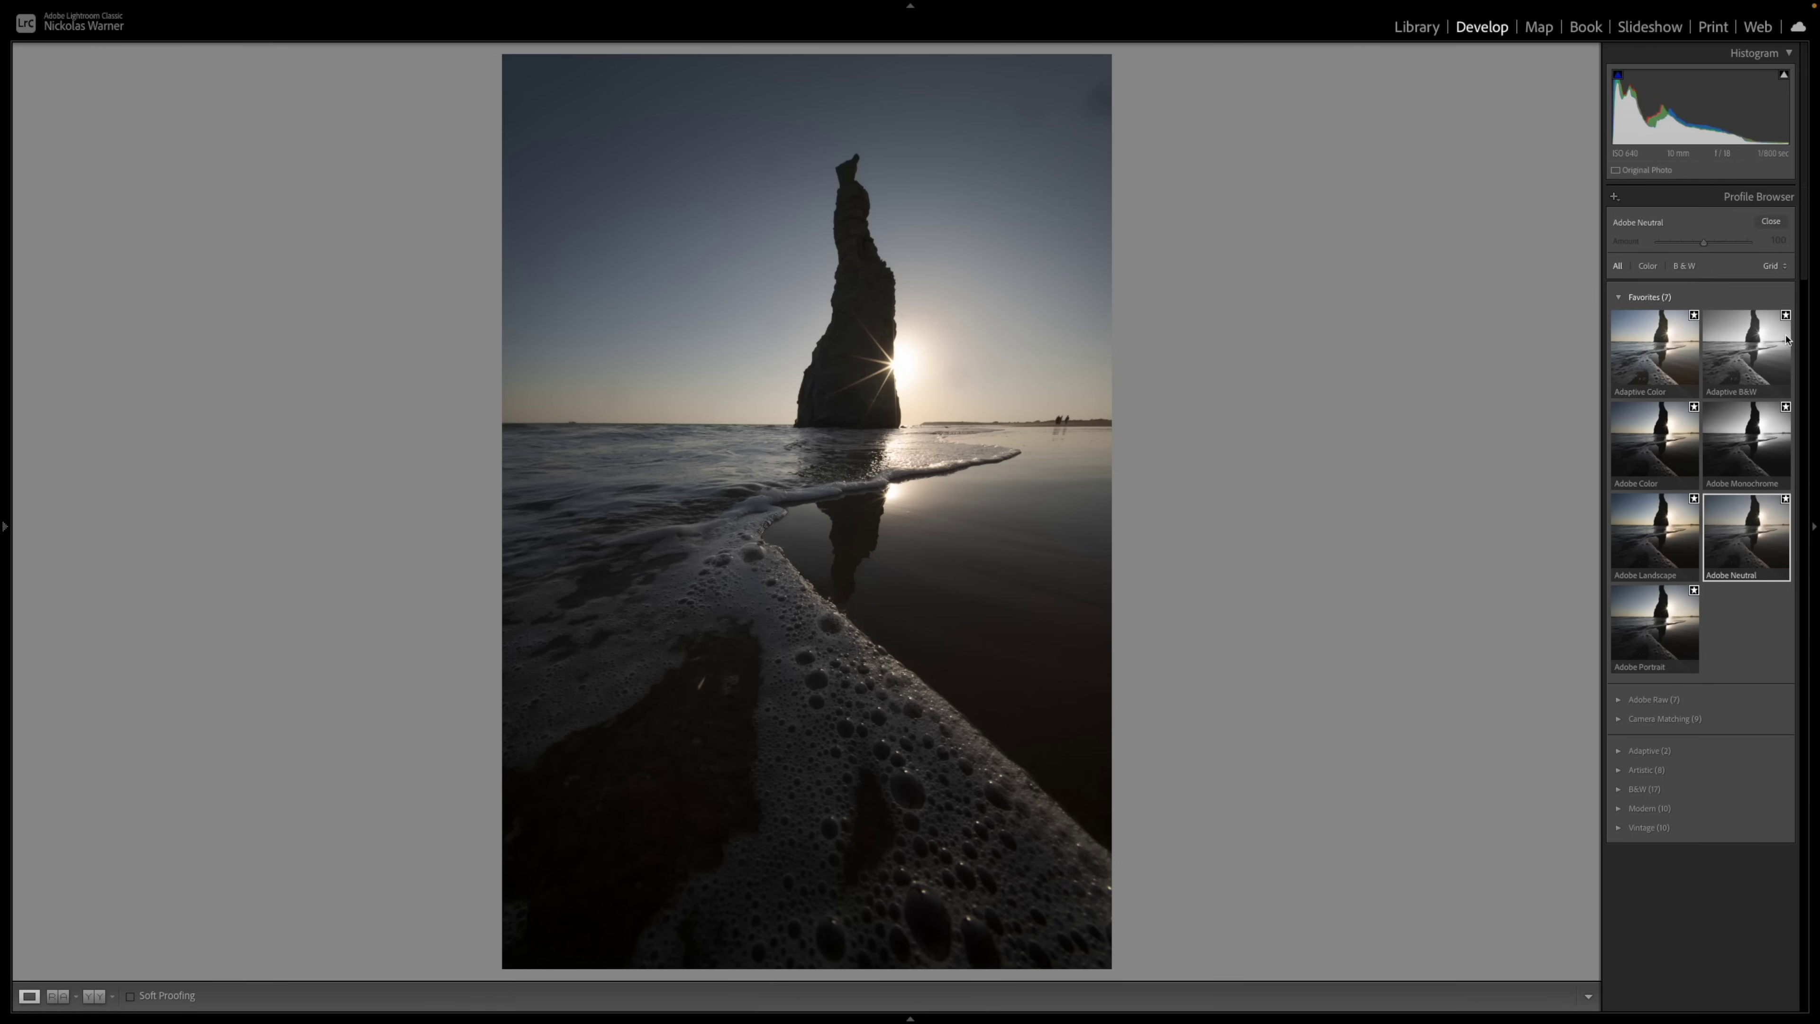
# Set Exposure +0.45, Highlights −56, Shadows +37, Blacks +18 and Vibrance +37.
pyautogui.click(1771, 221)
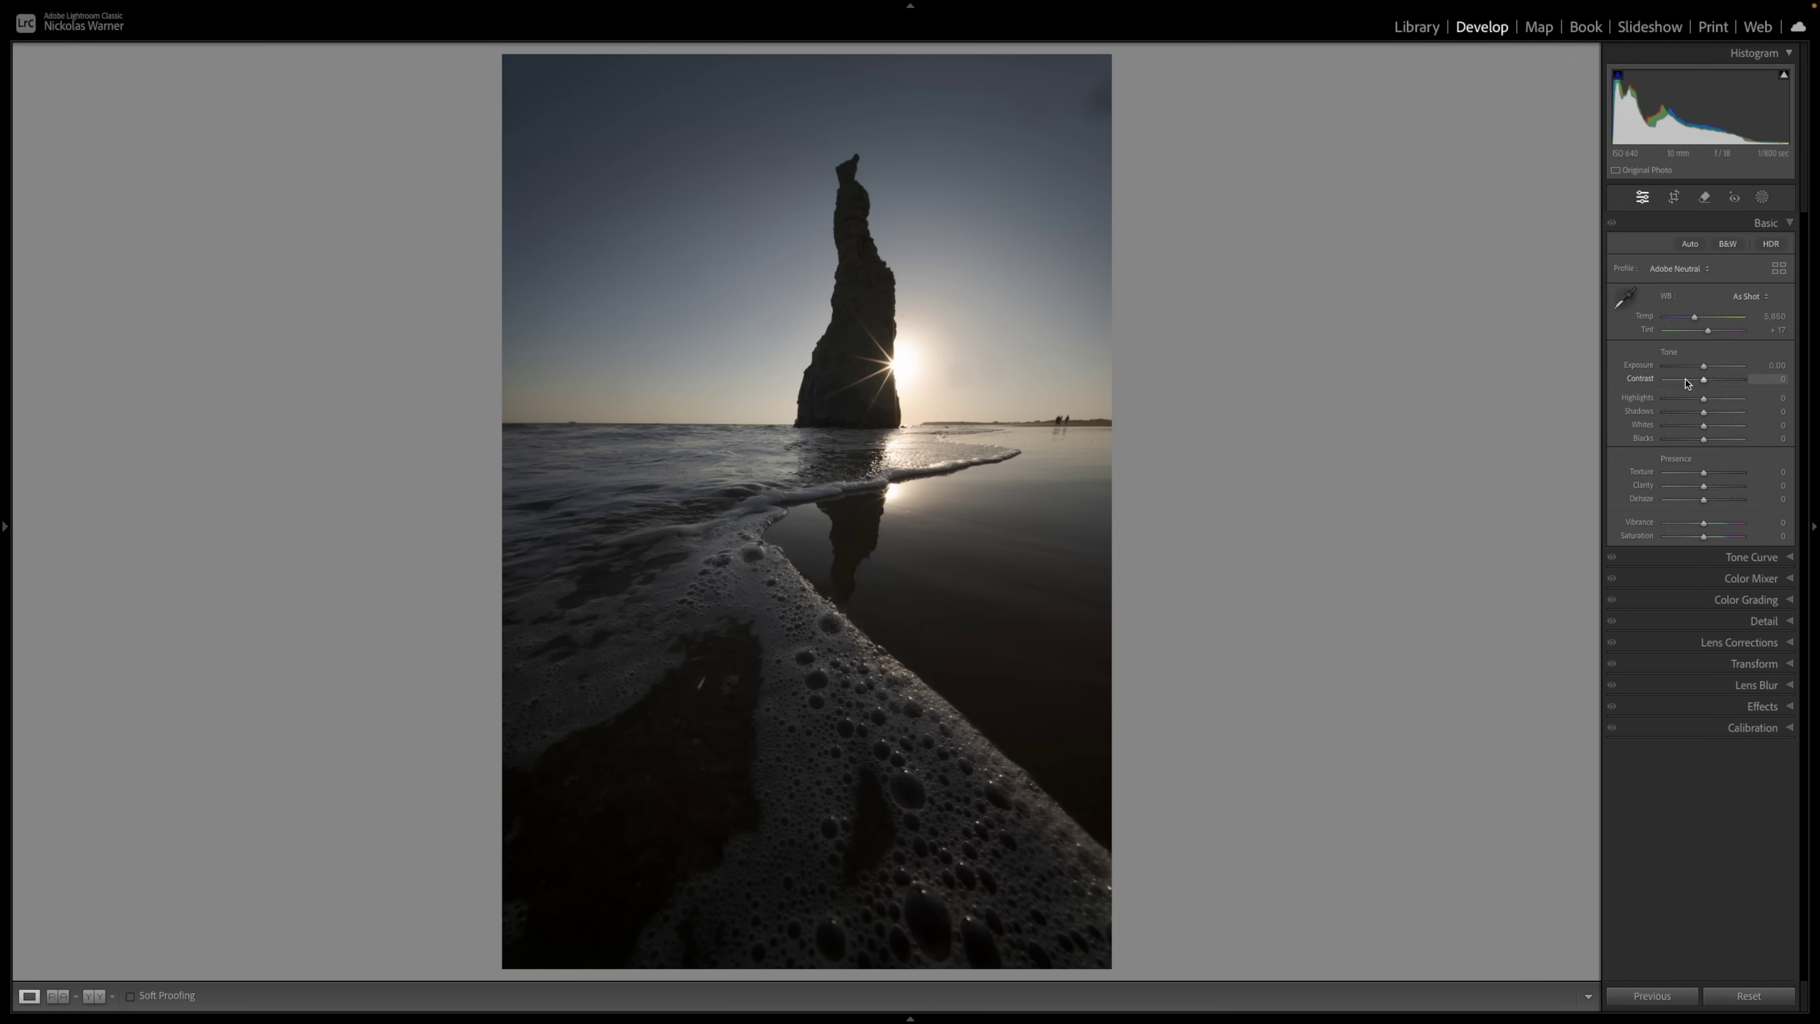
pyautogui.moveTo(1705, 367); pyautogui.dragTo(1684, 405)
pyautogui.moveTo(1705, 522); pyautogui.dragTo(1722, 523)
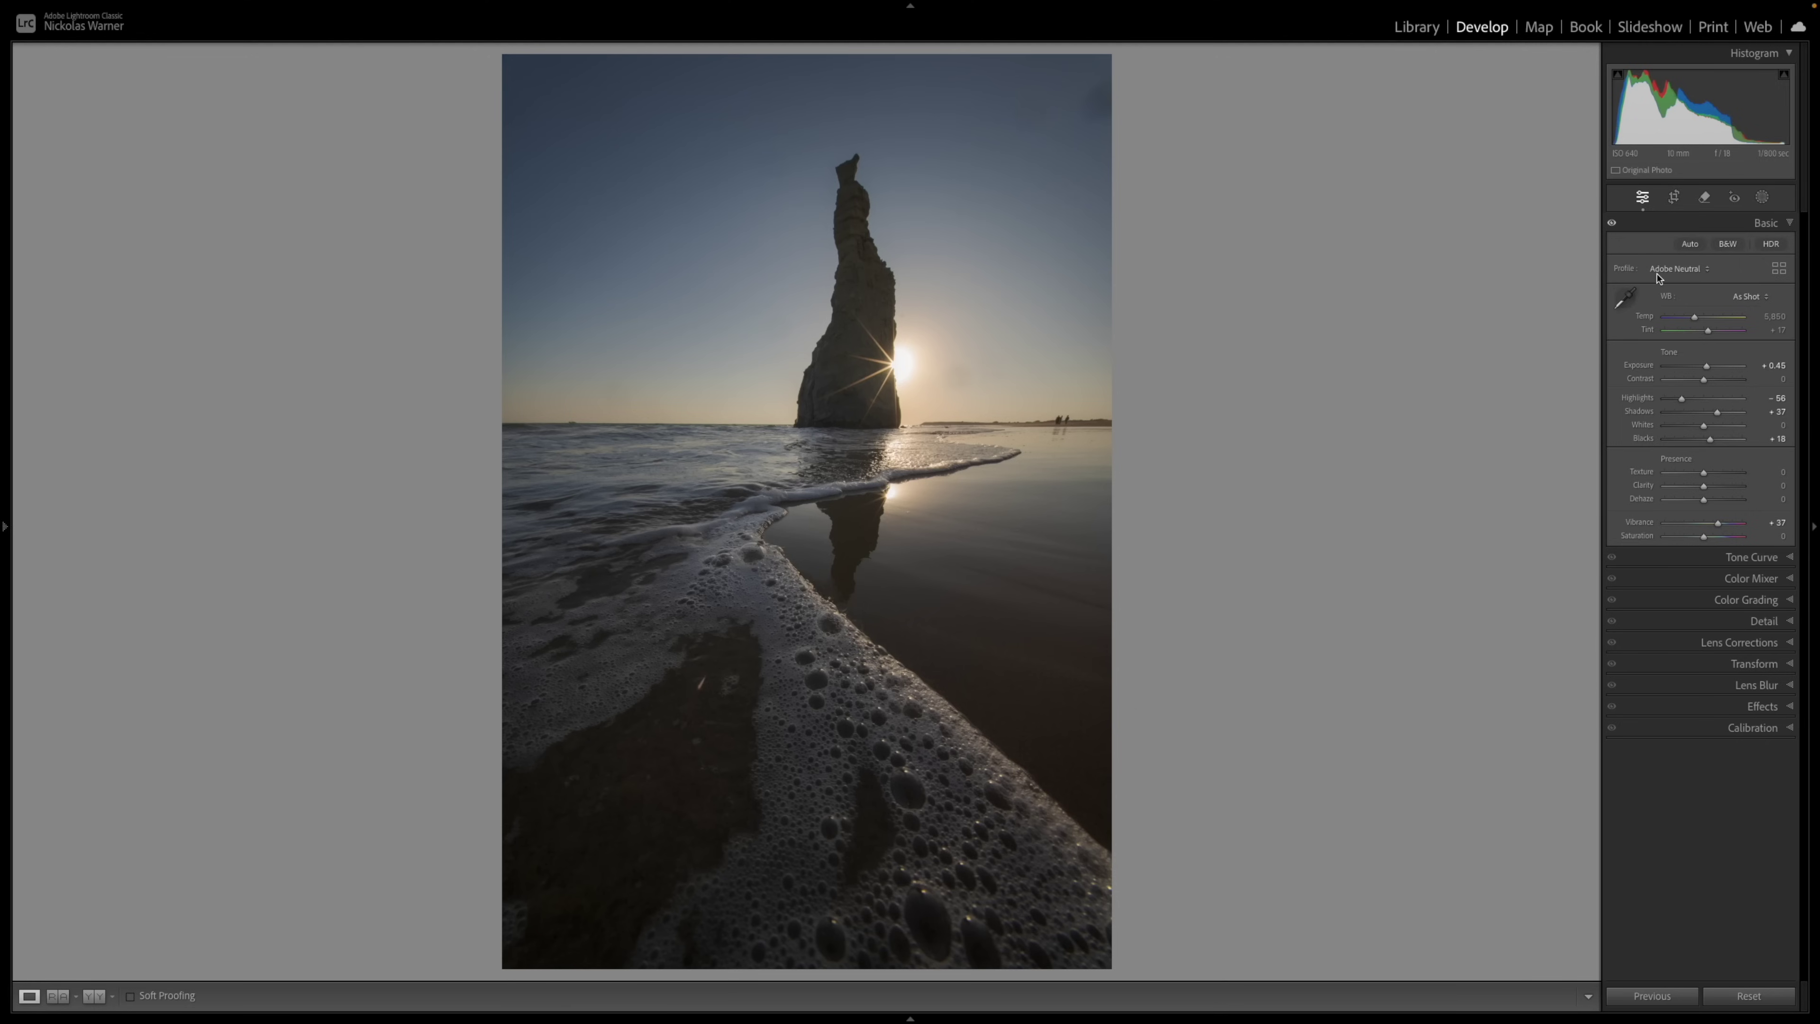
# Add two tone curve points (input 144, output 160) lifting midtones and highlights, then compare before and after.
pyautogui.click(1728, 557)
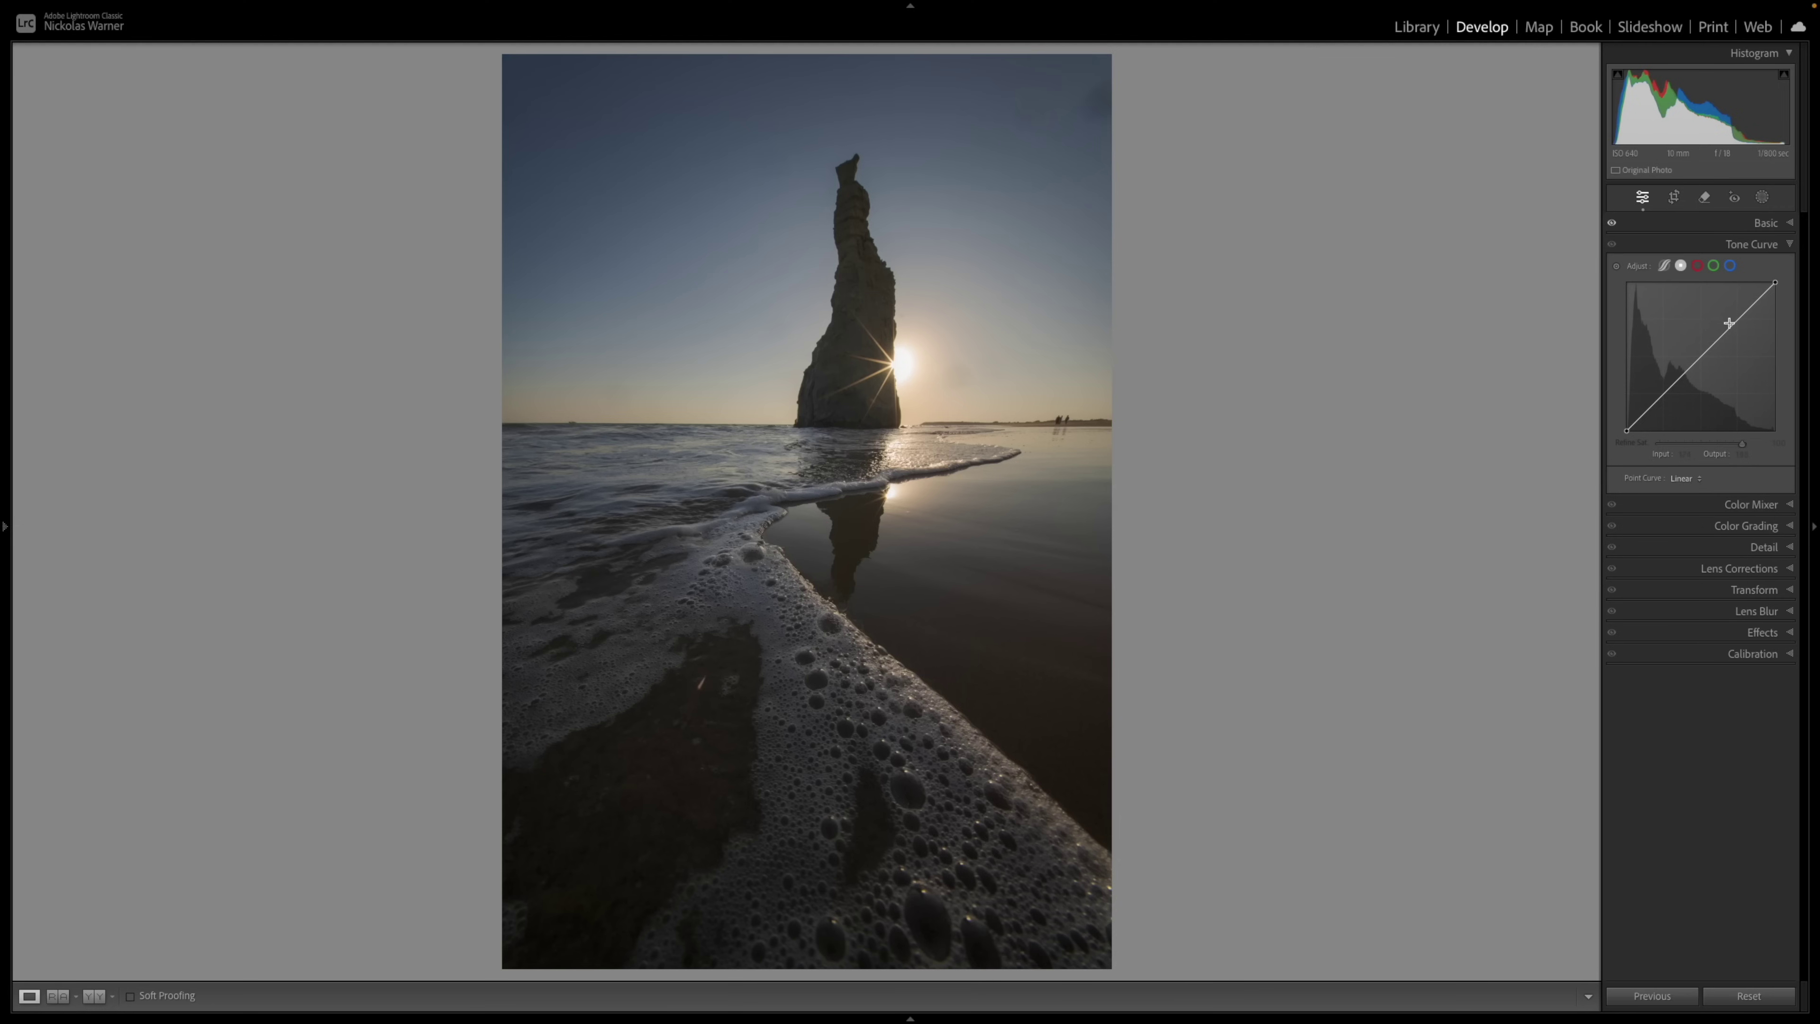
pyautogui.moveTo(1739, 319)
pyautogui.mouseDown()
pyautogui.moveTo(1742, 300)
pyautogui.moveTo(1711, 337)
pyautogui.mouseUp()
pyautogui.click(1705, 333)
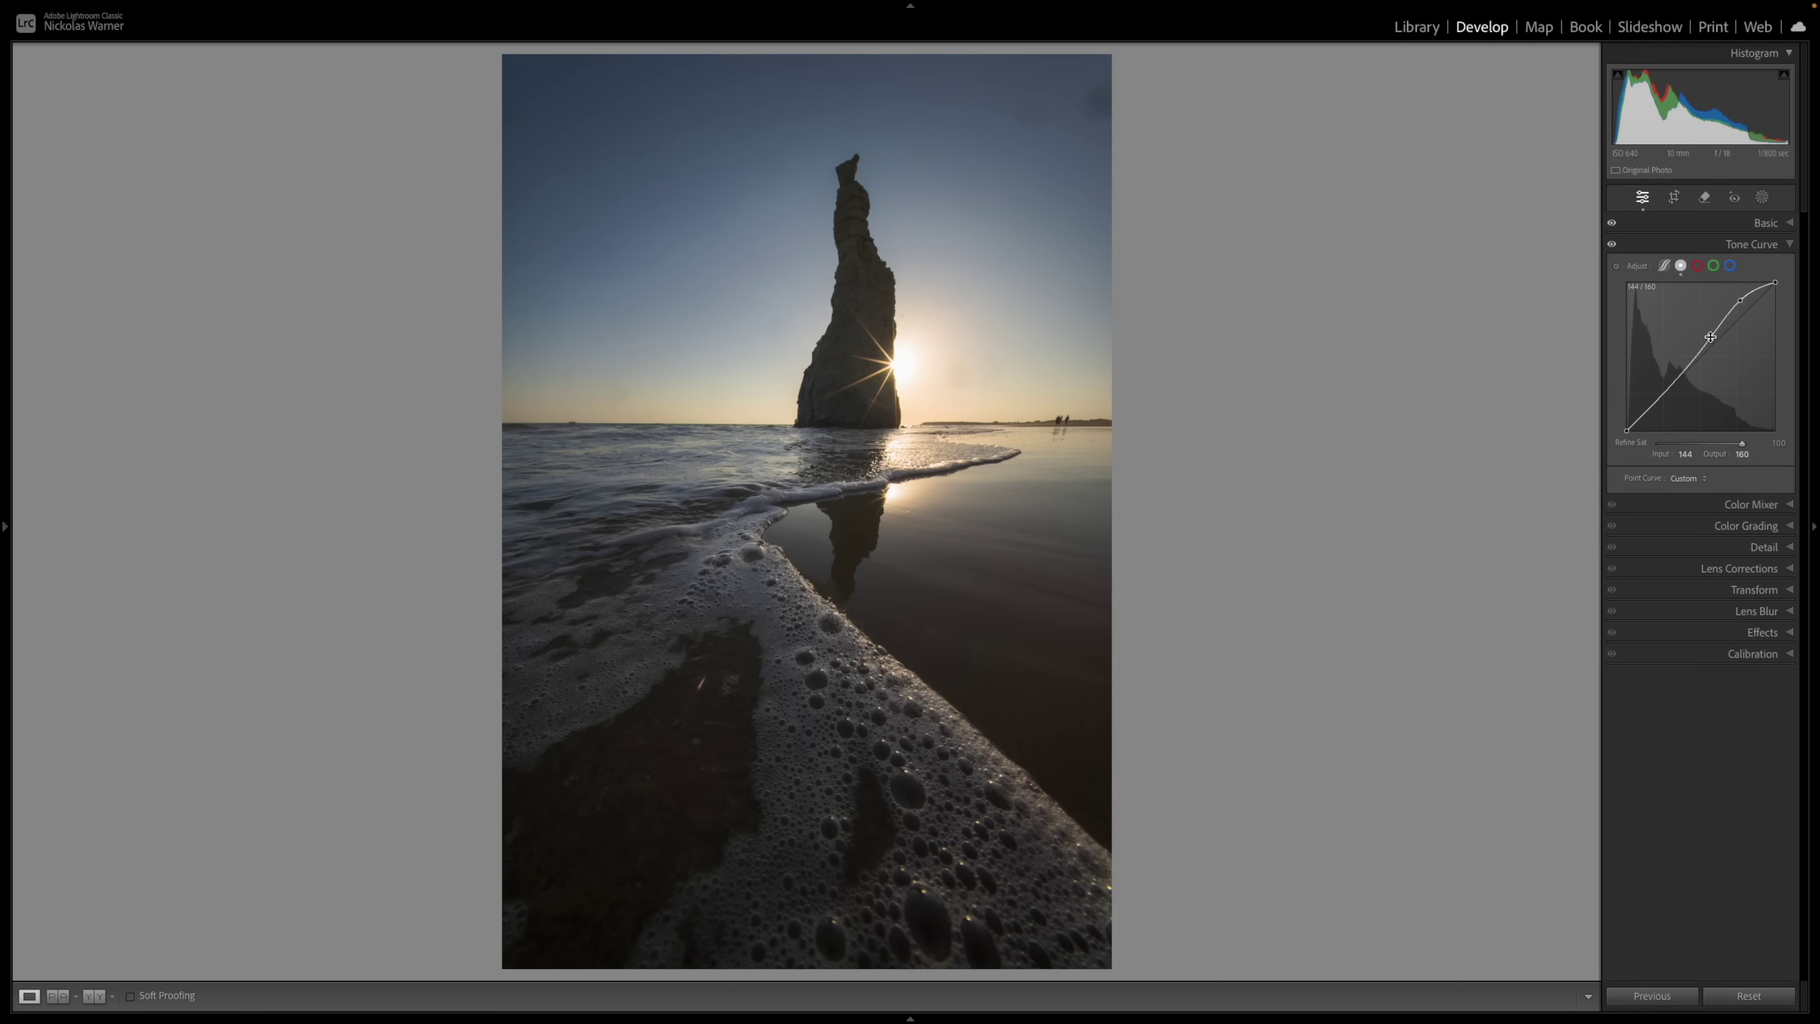
pyautogui.click(1613, 244)
pyautogui.click(1614, 246)
# Heal four dark dust spots in the sky, using a smaller brush for the spot near the sun.
pyautogui.click(1701, 202)
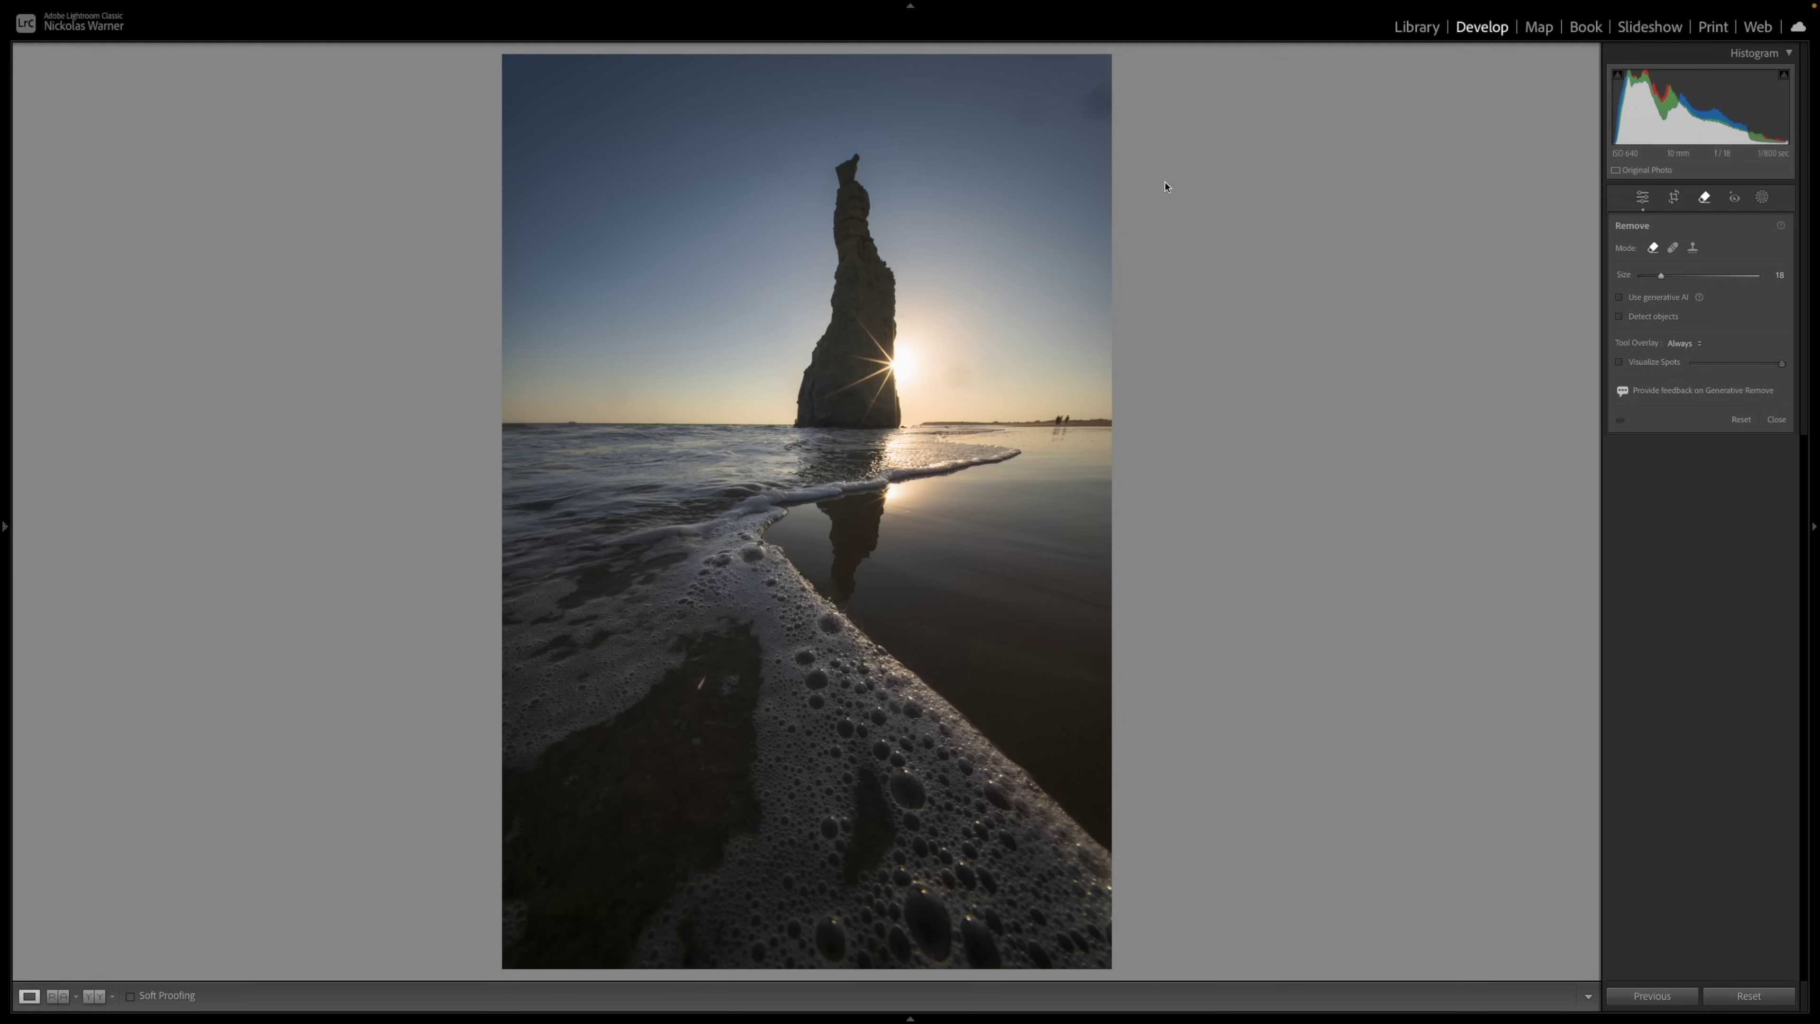
pyautogui.click(1099, 101)
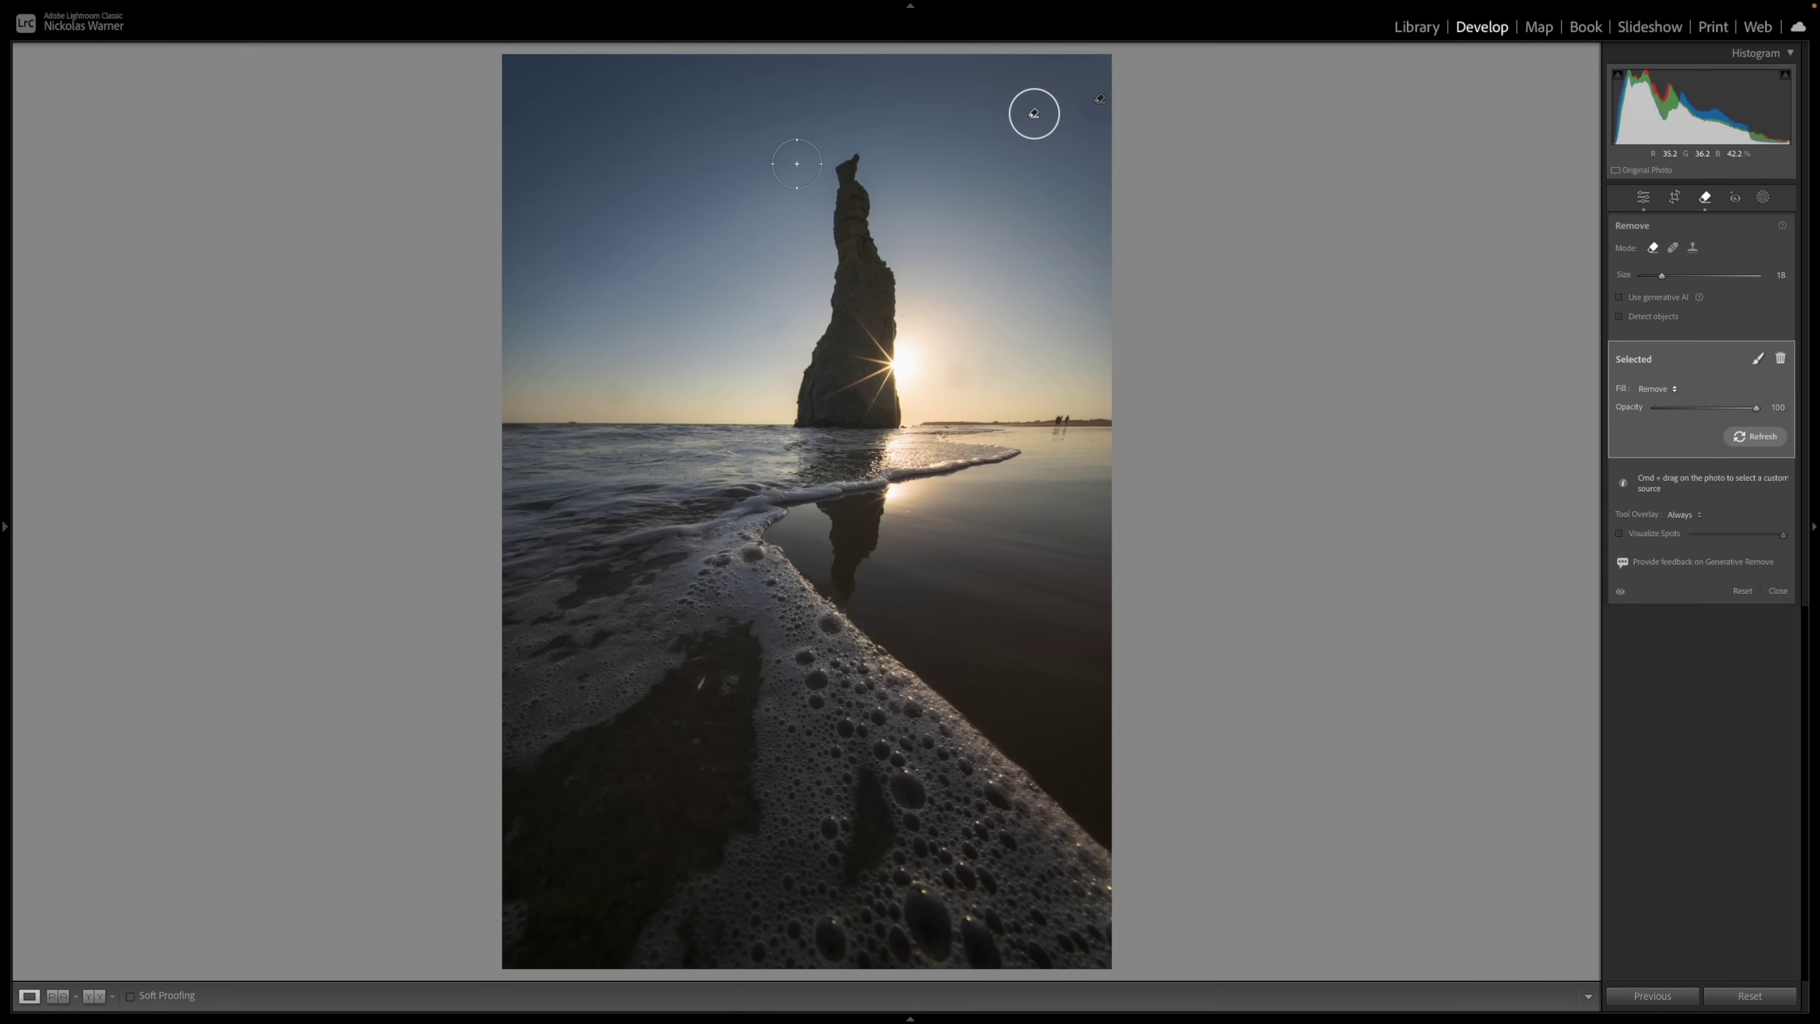
pyautogui.click(774, 157)
pyautogui.click(507, 367)
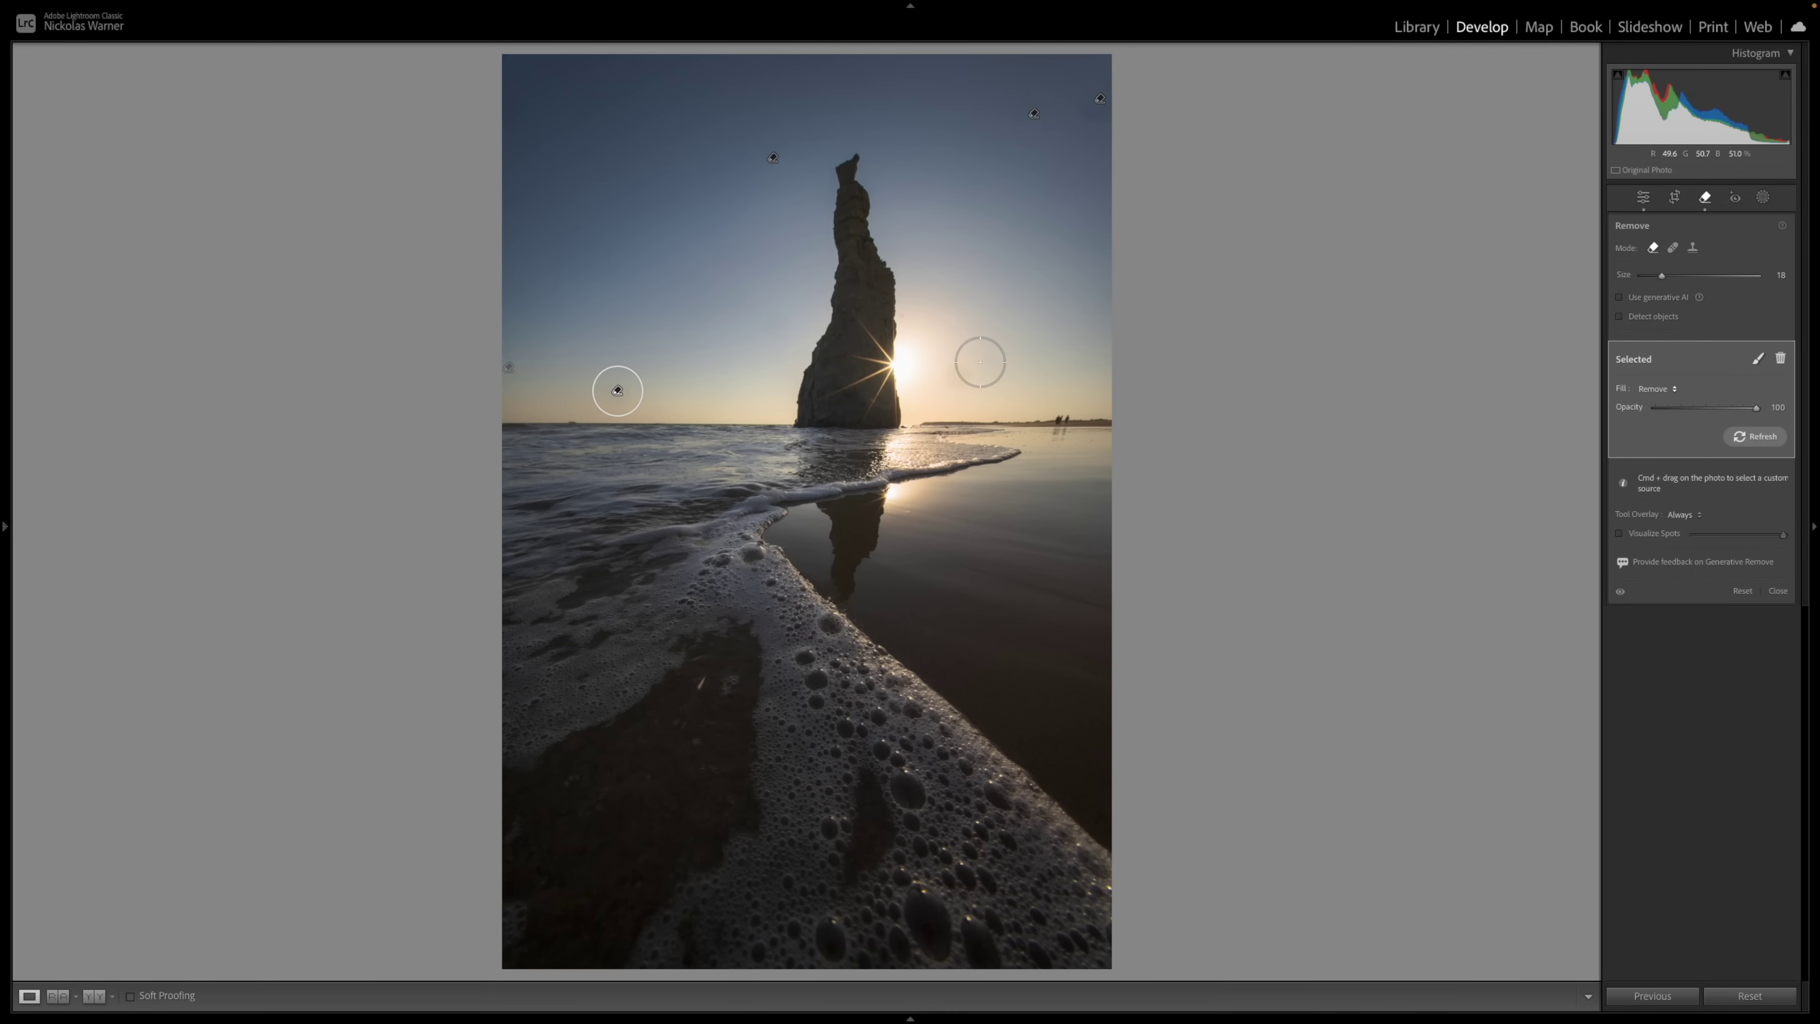
pyautogui.press('[')
pyautogui.press('[')
pyautogui.click(961, 378)
pyautogui.press('q')
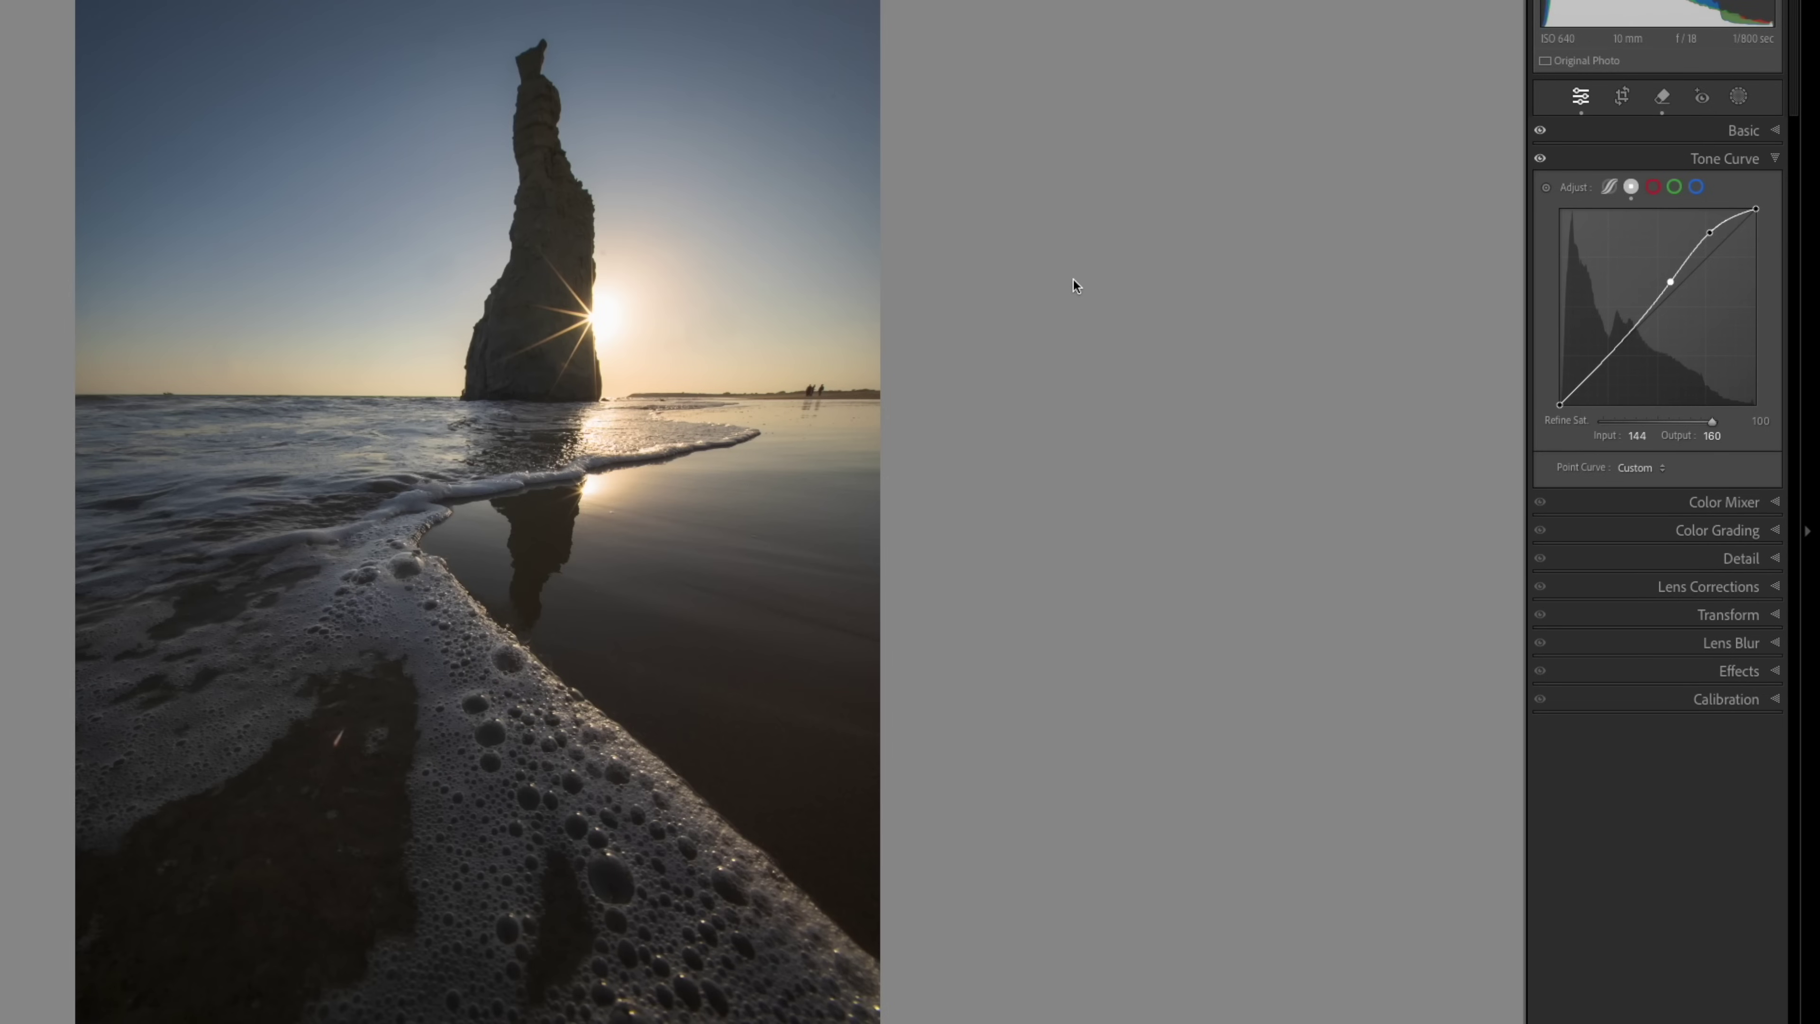
# Tint the highlights warm yellow-orange in Color Grading at Hue 38, Saturation 37.
pyautogui.click(1688, 530)
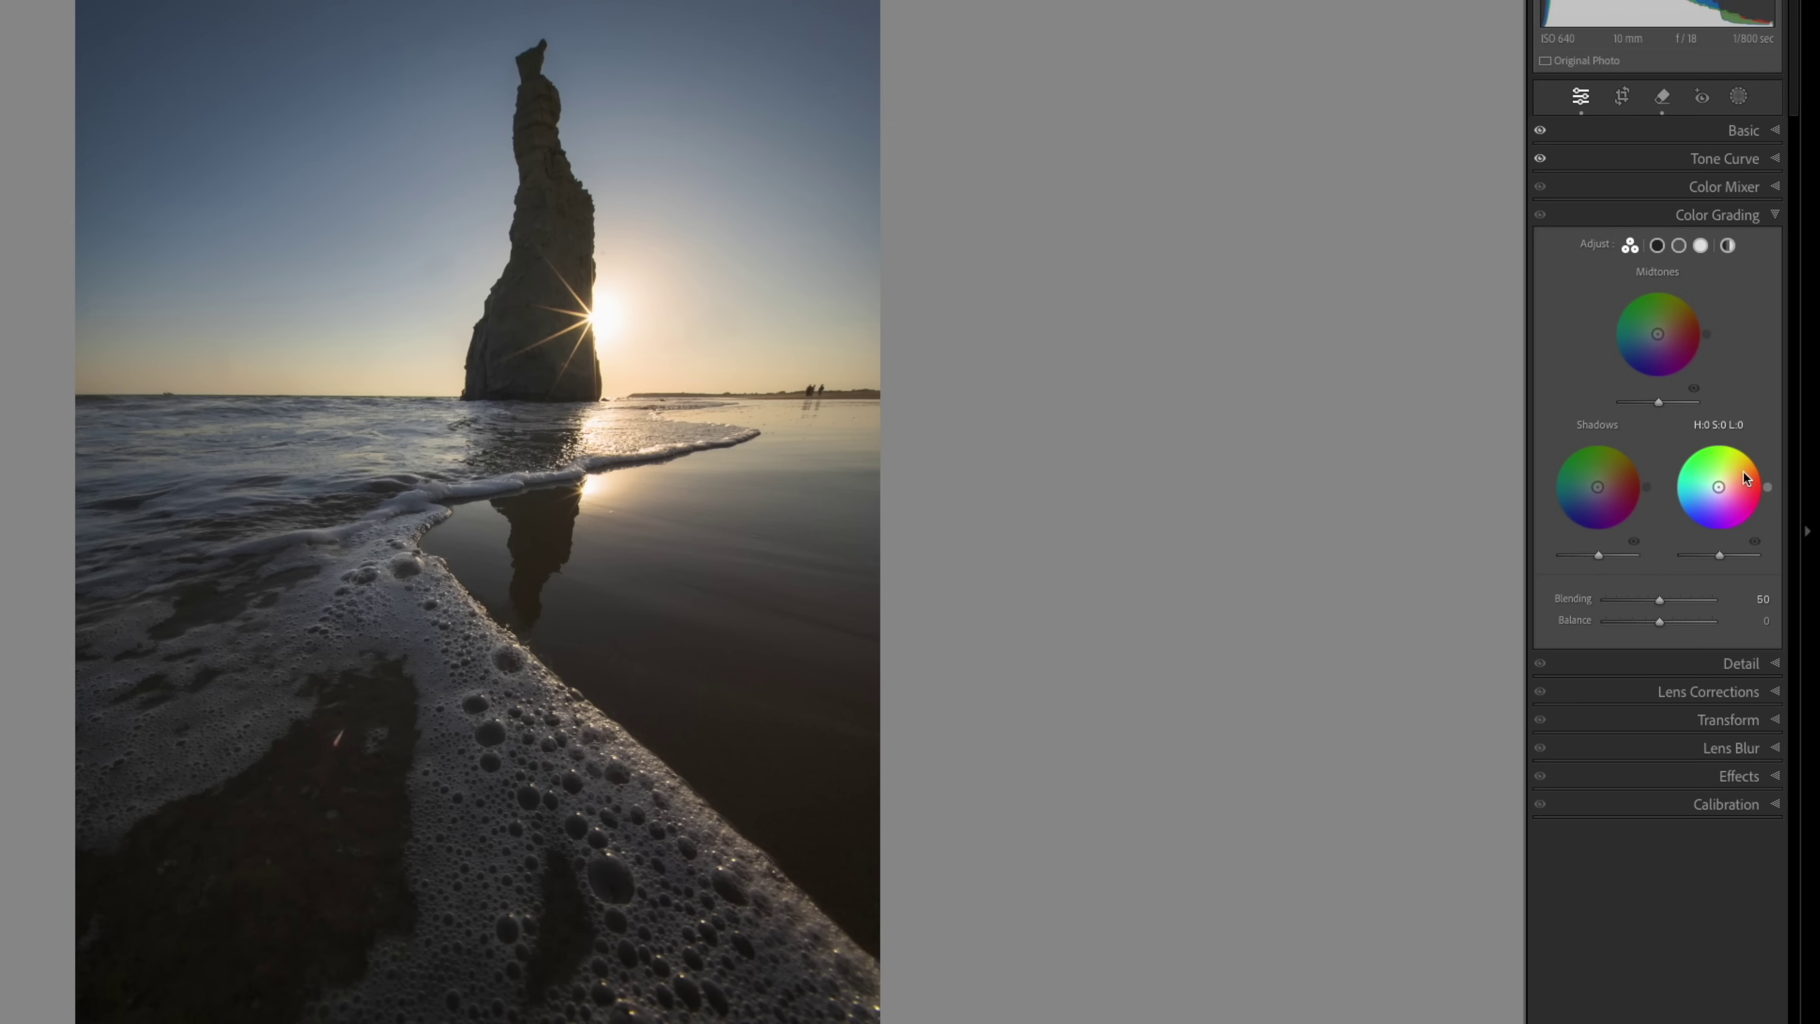
pyautogui.moveTo(1743, 470); pyautogui.dragTo(1757, 463)
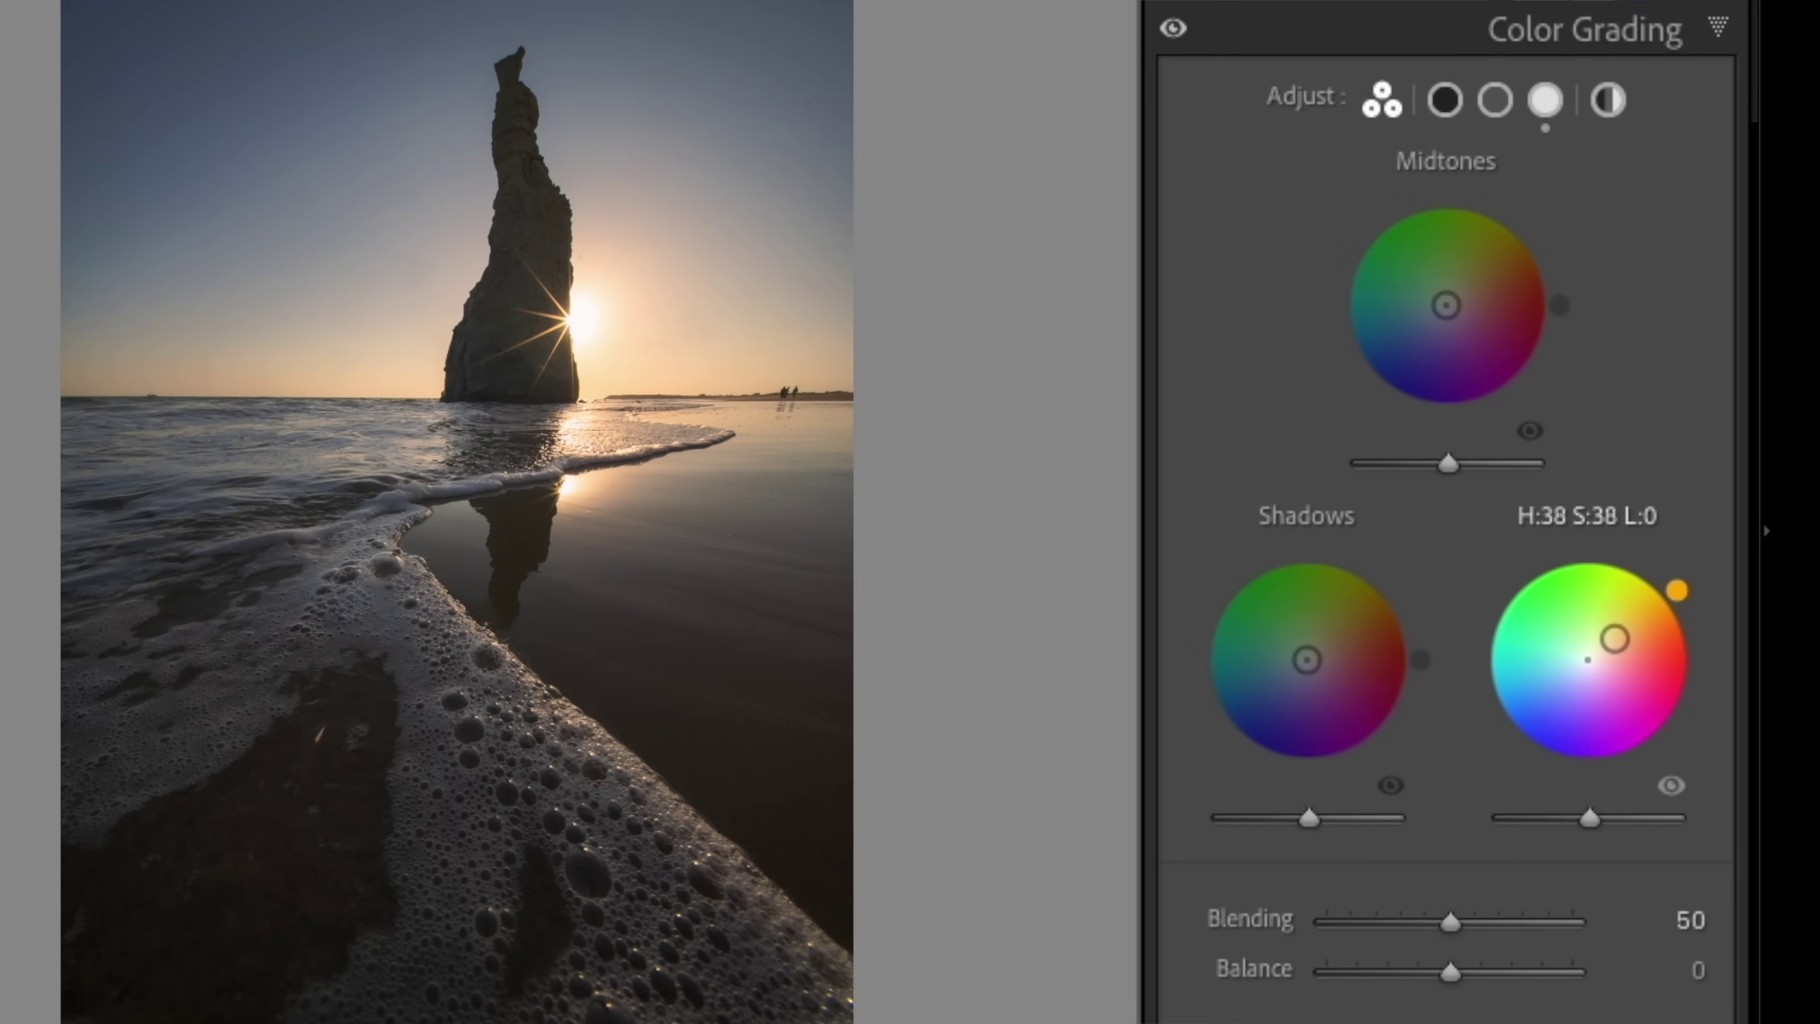
pyautogui.moveTo(1615, 638)
pyautogui.mouseDown()
pyautogui.moveTo(1646, 602)
pyautogui.moveTo(1614, 639)
pyautogui.mouseUp()
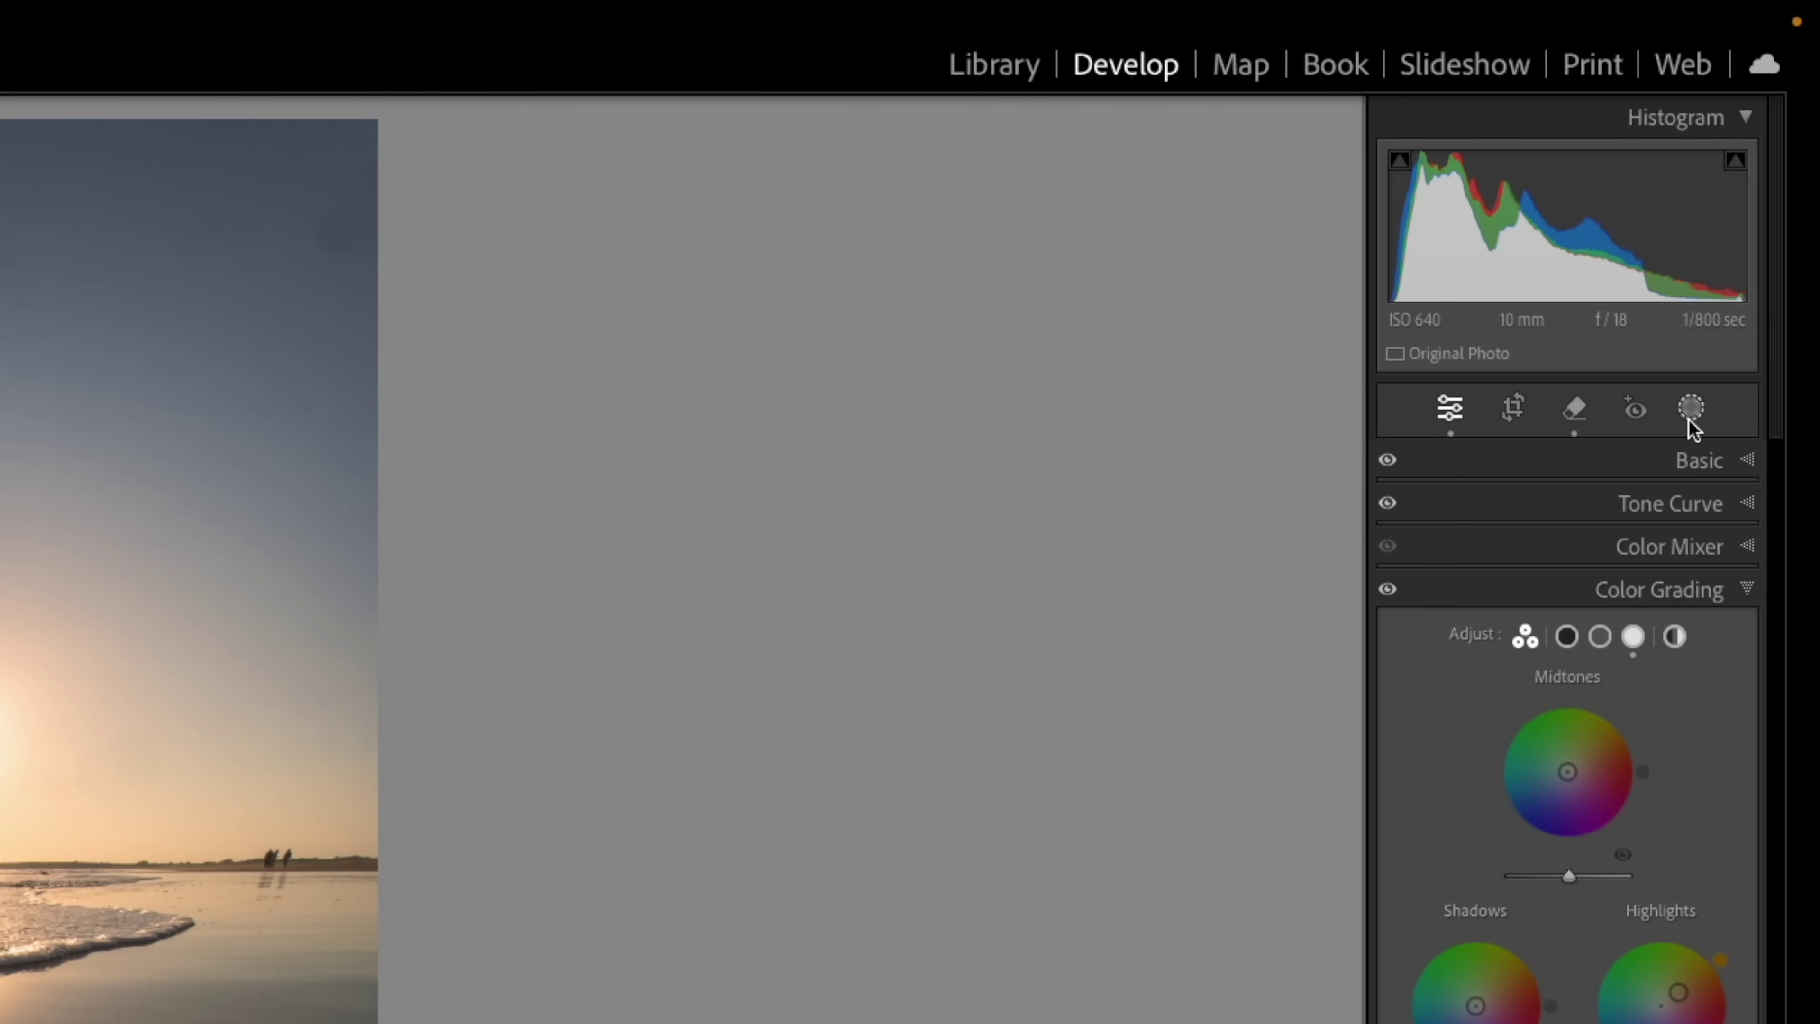
# Draw a large radial gradient from the sea stack's base, shift it right, and feather it to 100.
pyautogui.click(1689, 419)
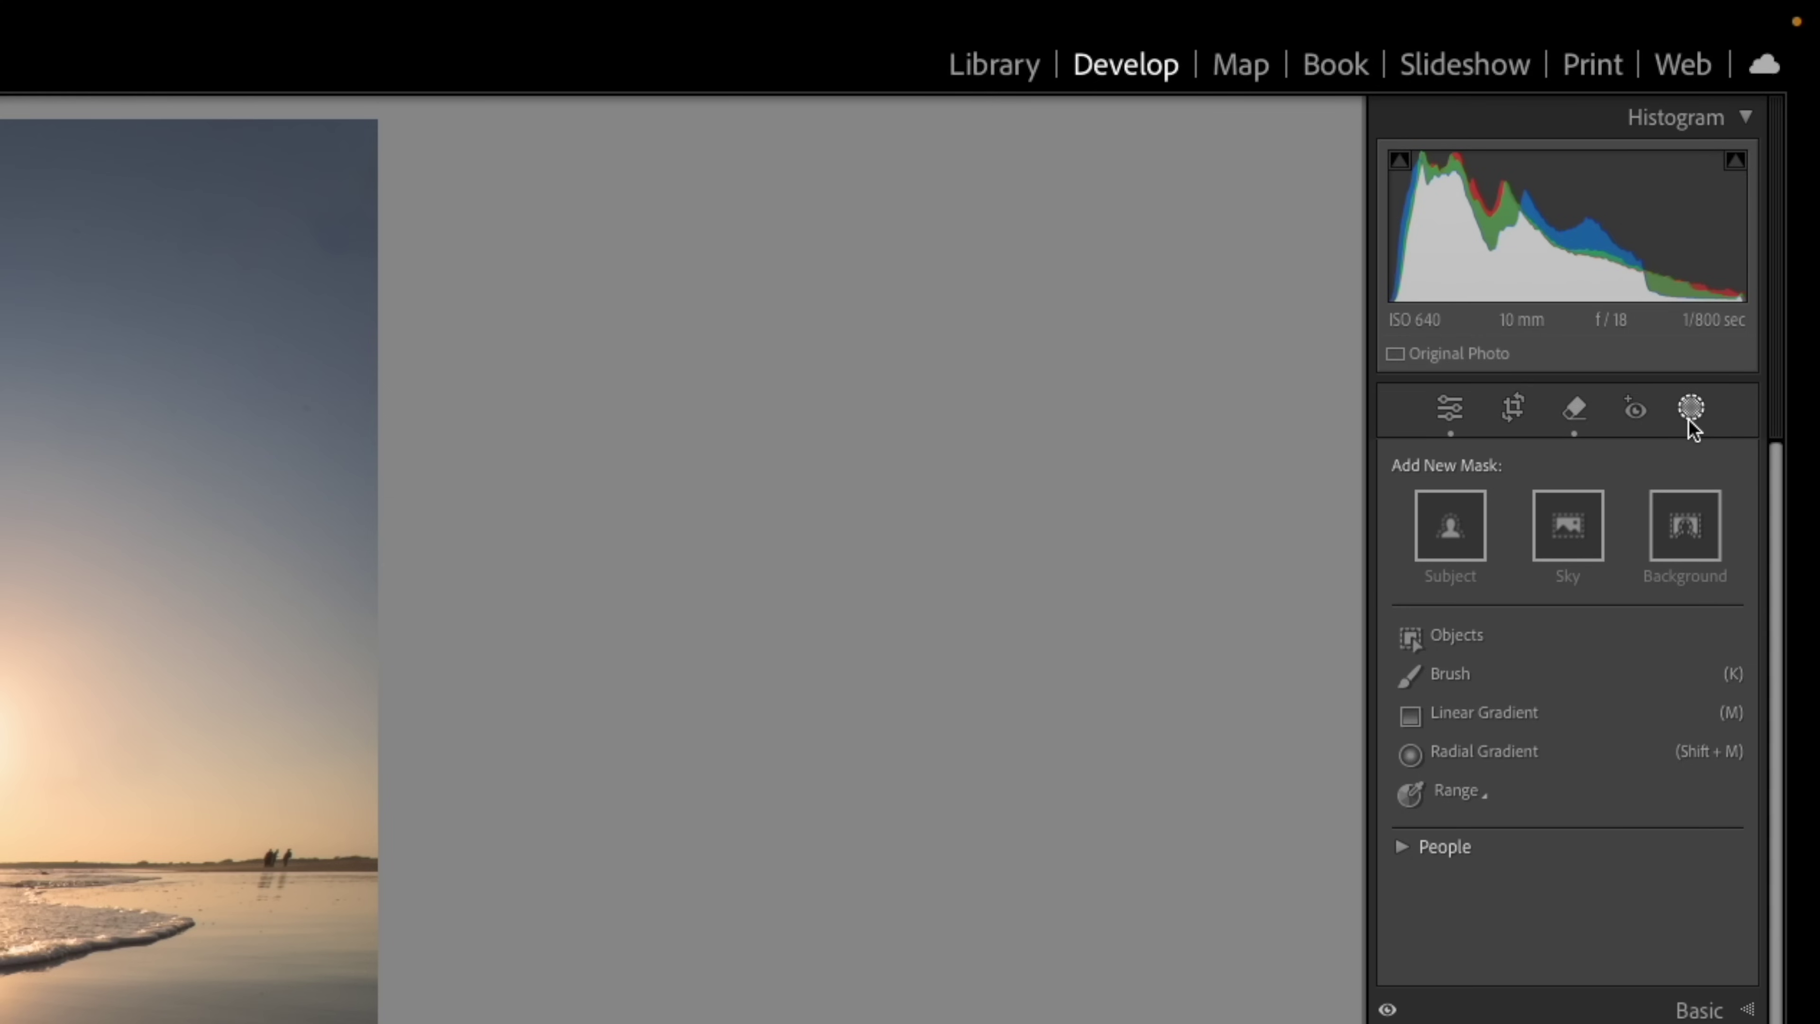
pyautogui.click(1499, 752)
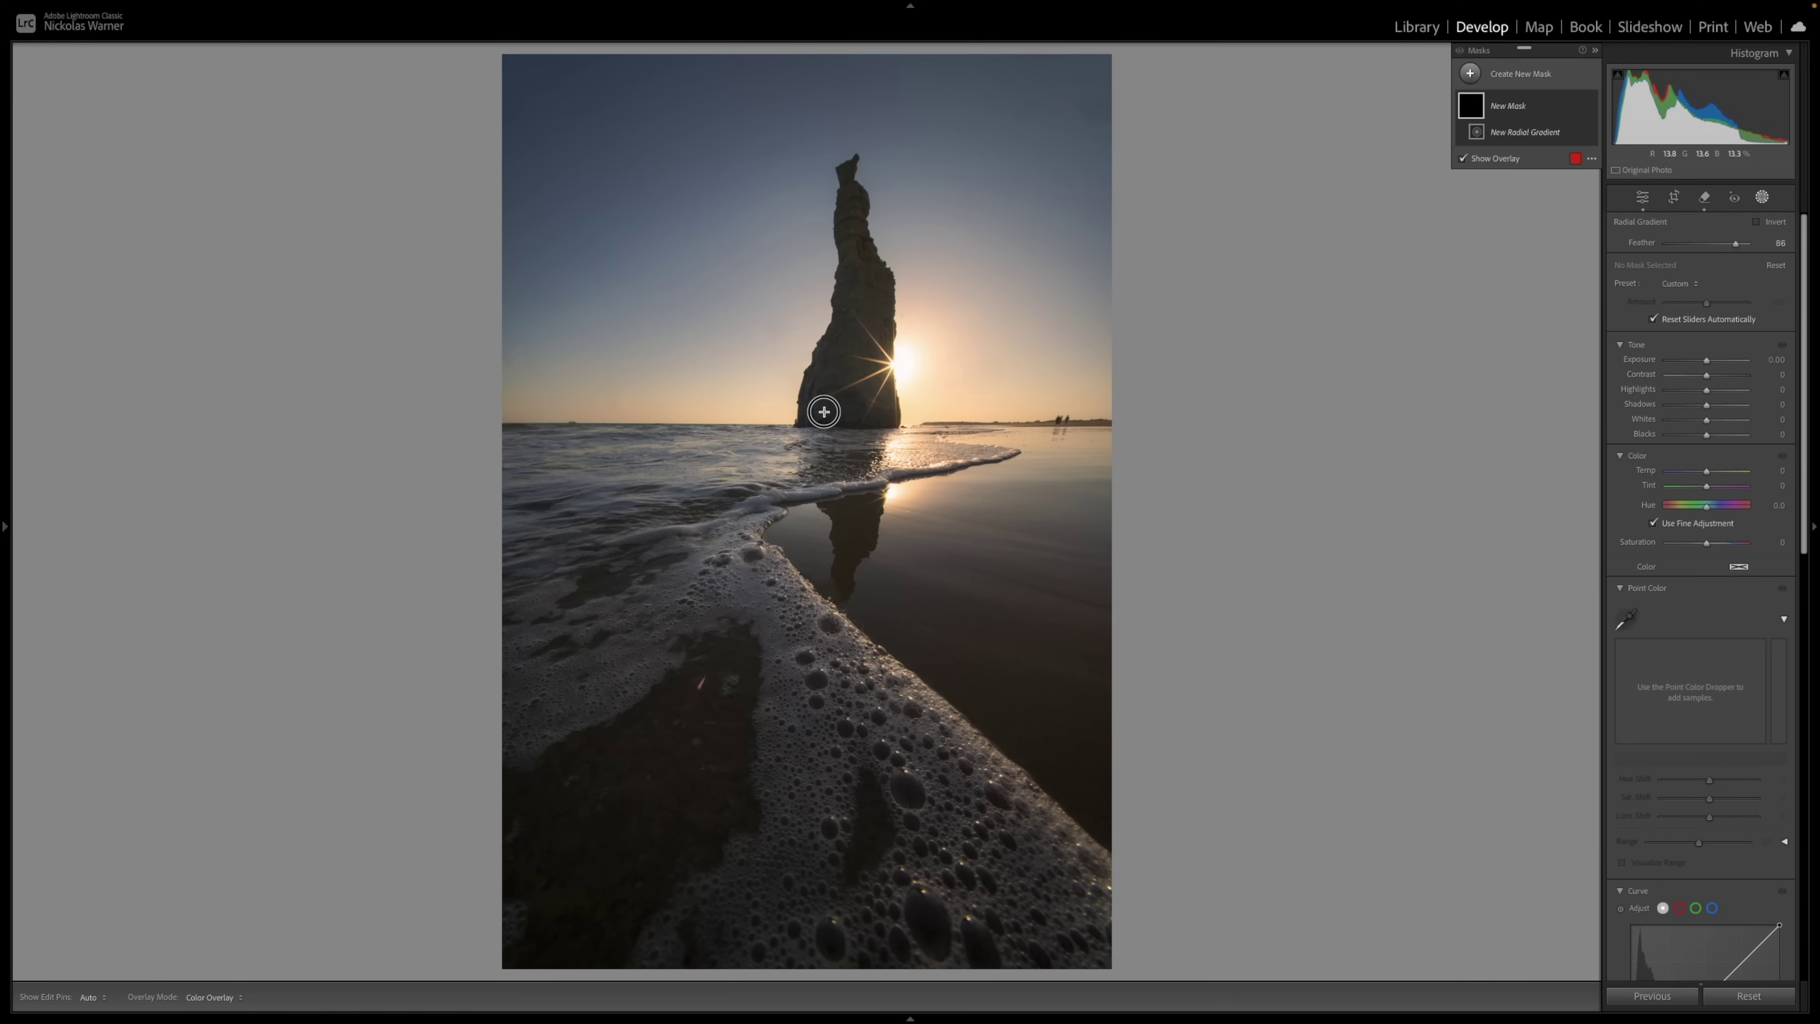
pyautogui.moveTo(824, 412); pyautogui.dragTo(1813, 792)
pyautogui.moveTo(1154, 622); pyautogui.dragTo(1207, 622)
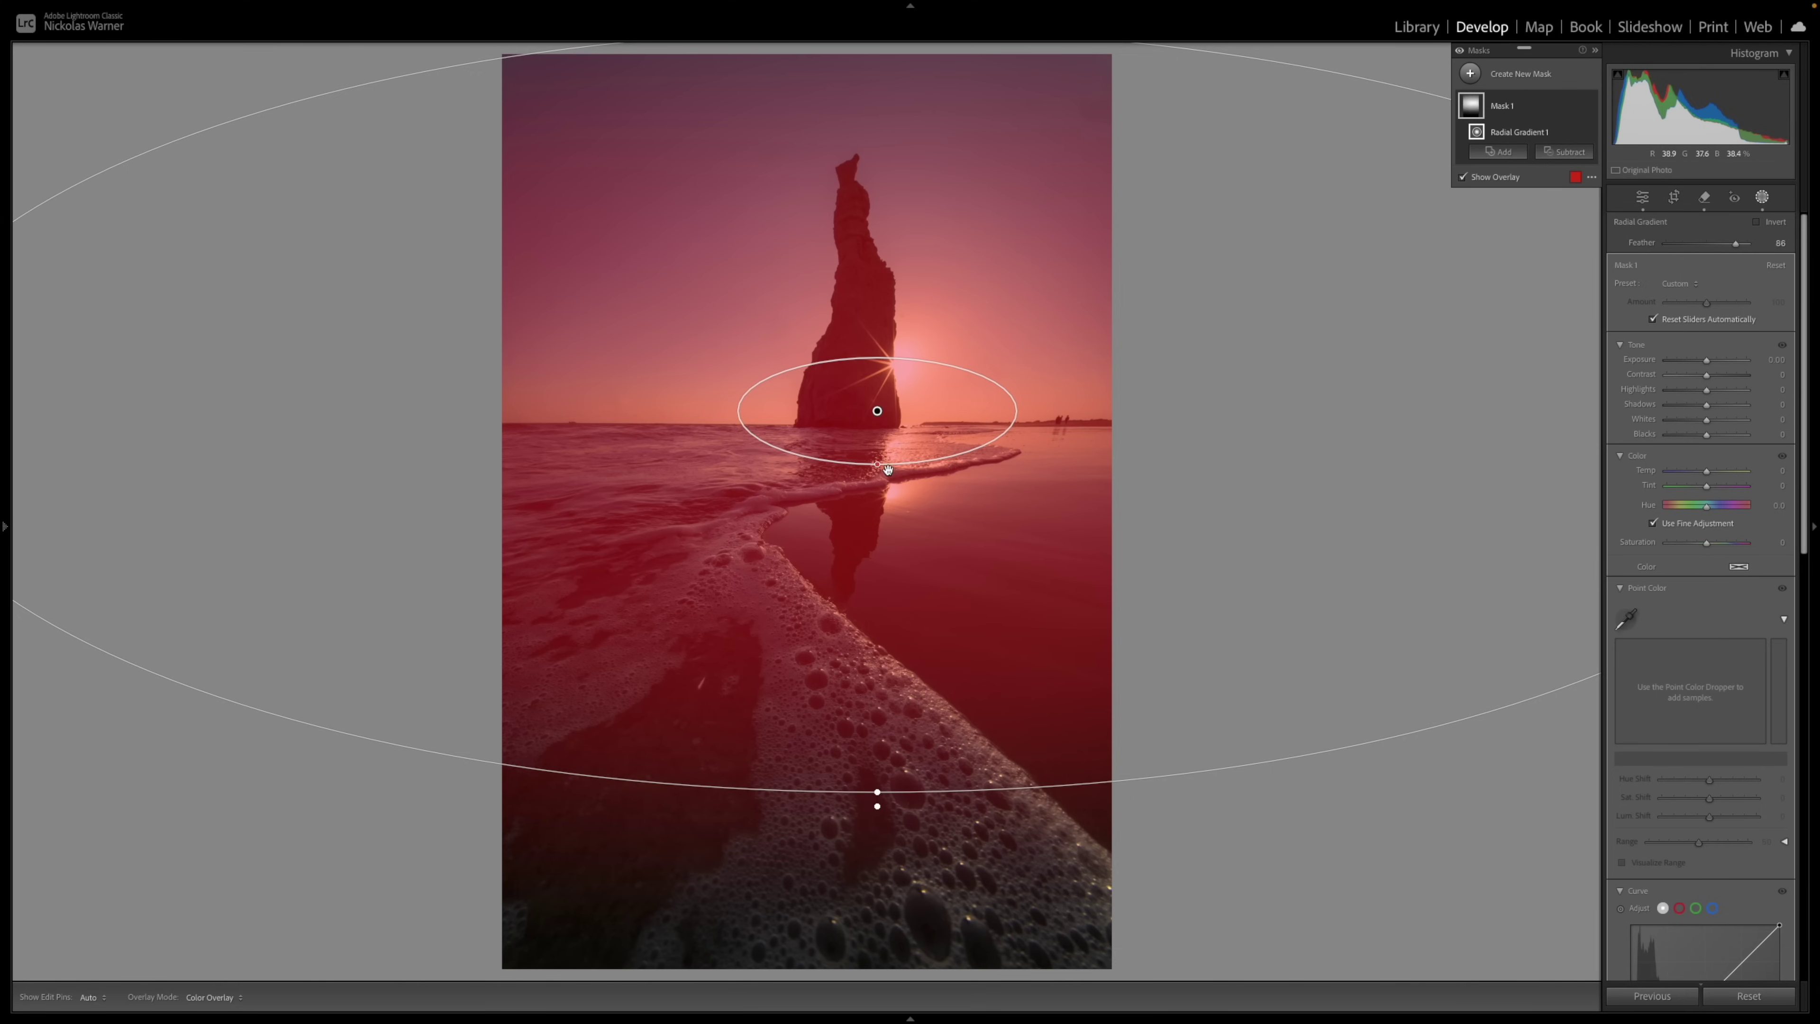
pyautogui.moveTo(876, 464); pyautogui.dragTo(875, 401)
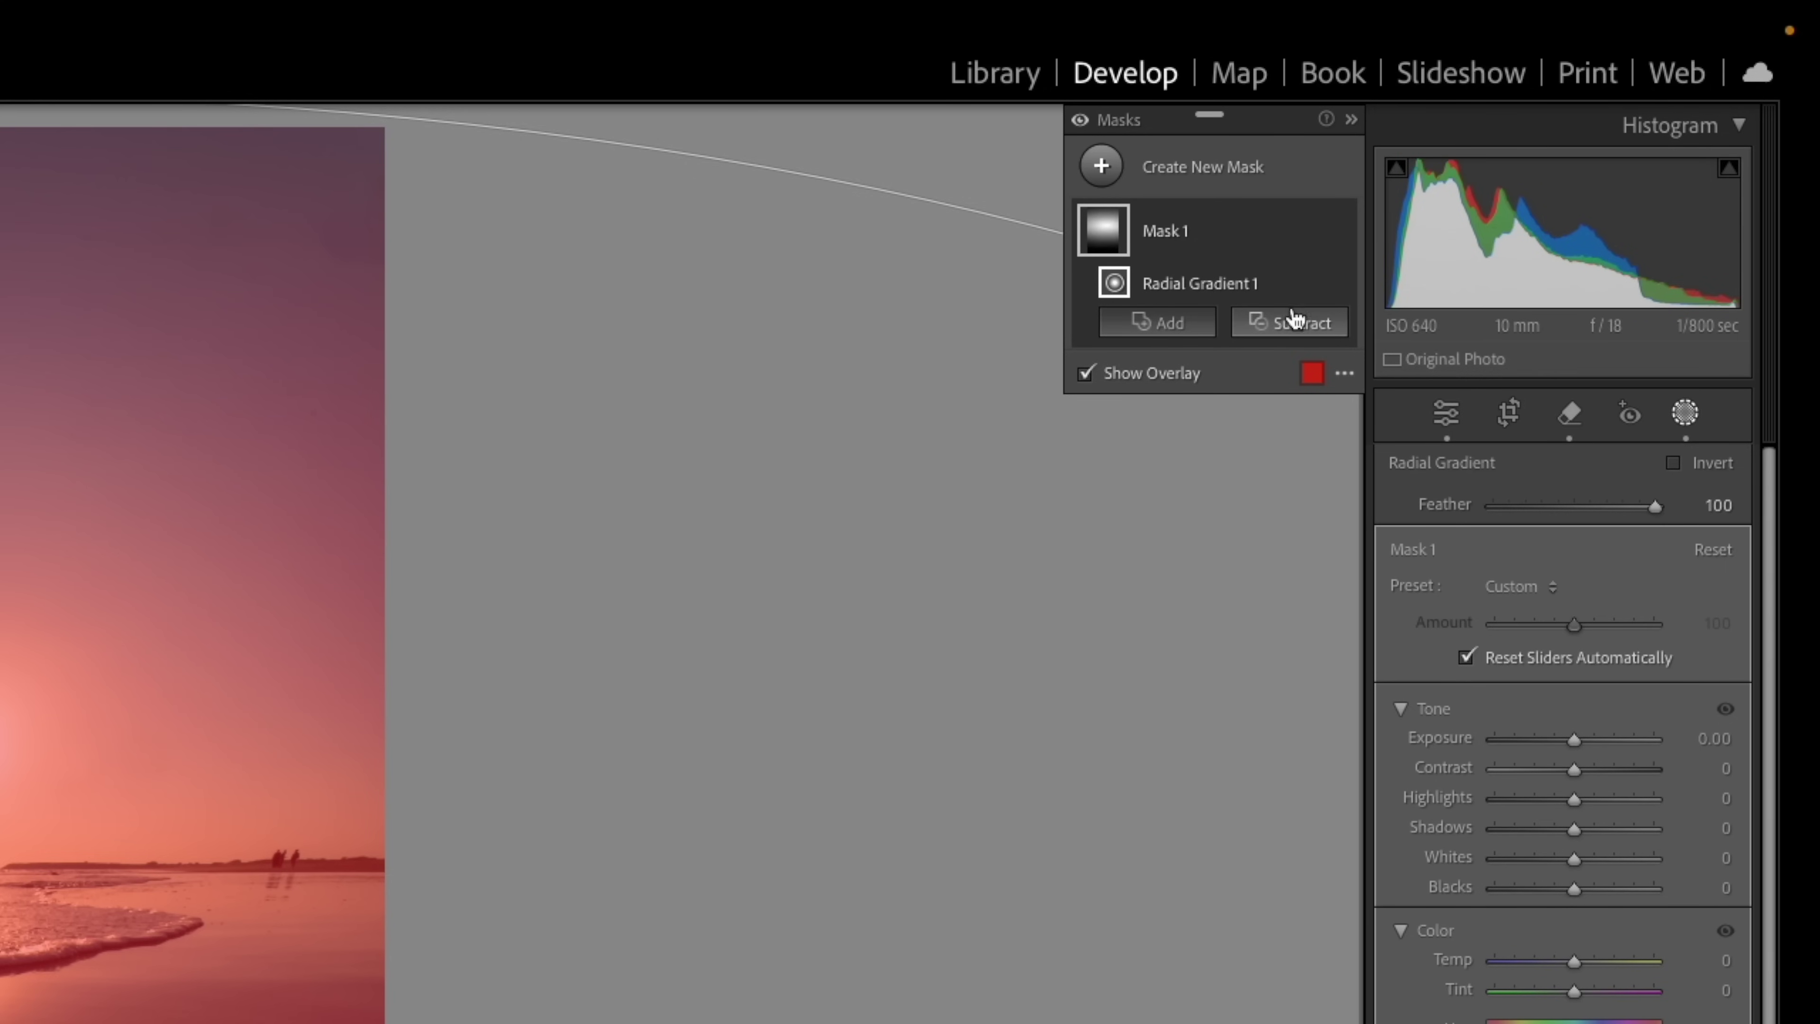
# Intersect the radial gradient with Select Sky, then reposition the gradient over the stack's base.
pyautogui.click(1313, 284)
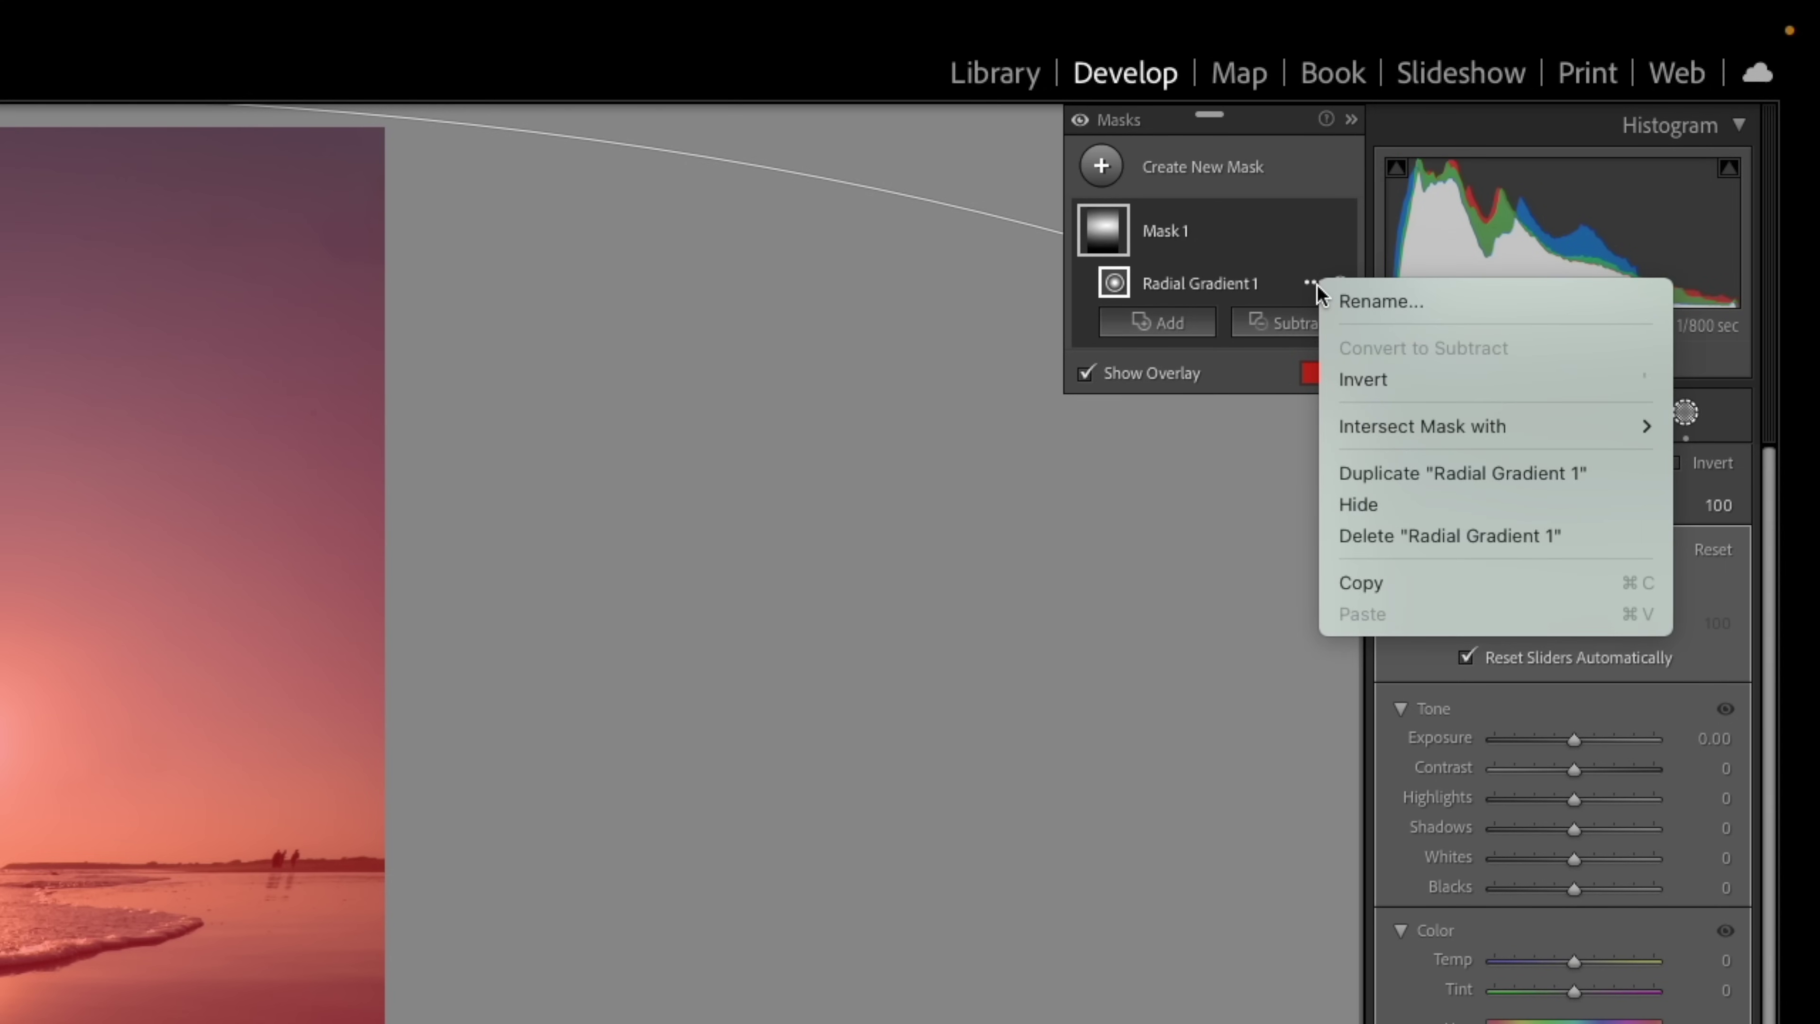
pyautogui.moveTo(1419, 430)
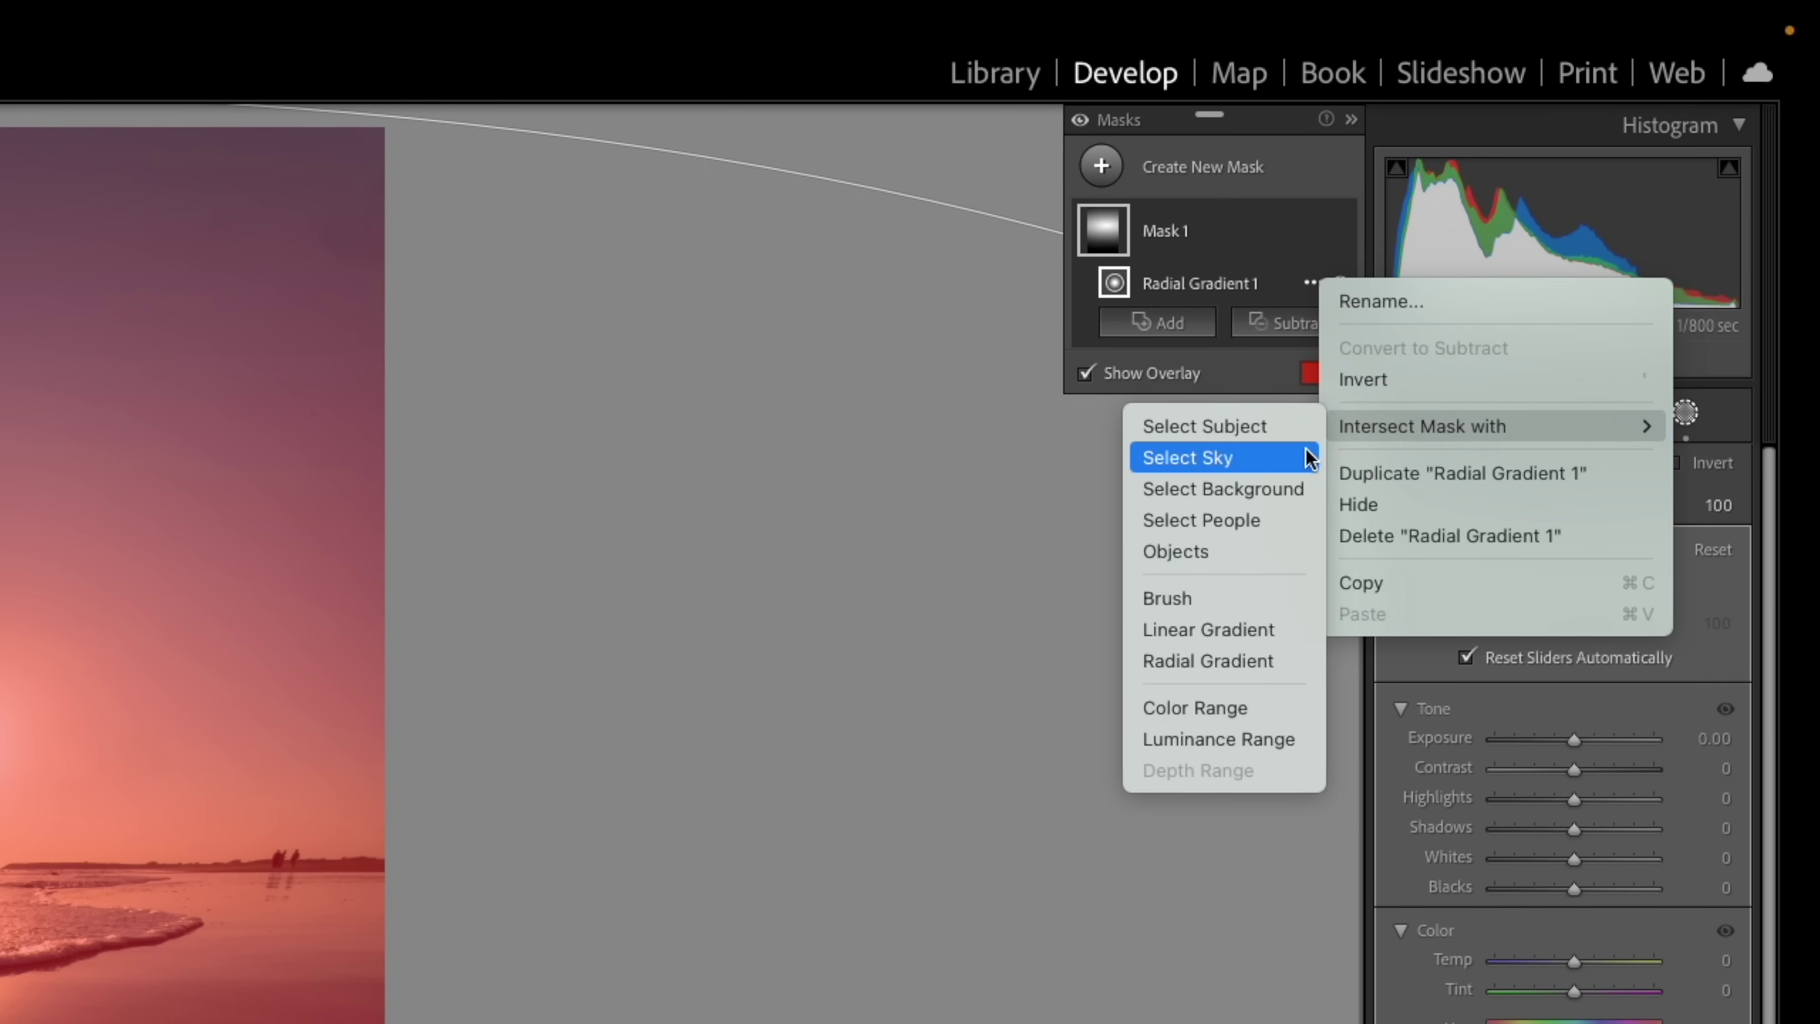
pyautogui.click(1292, 459)
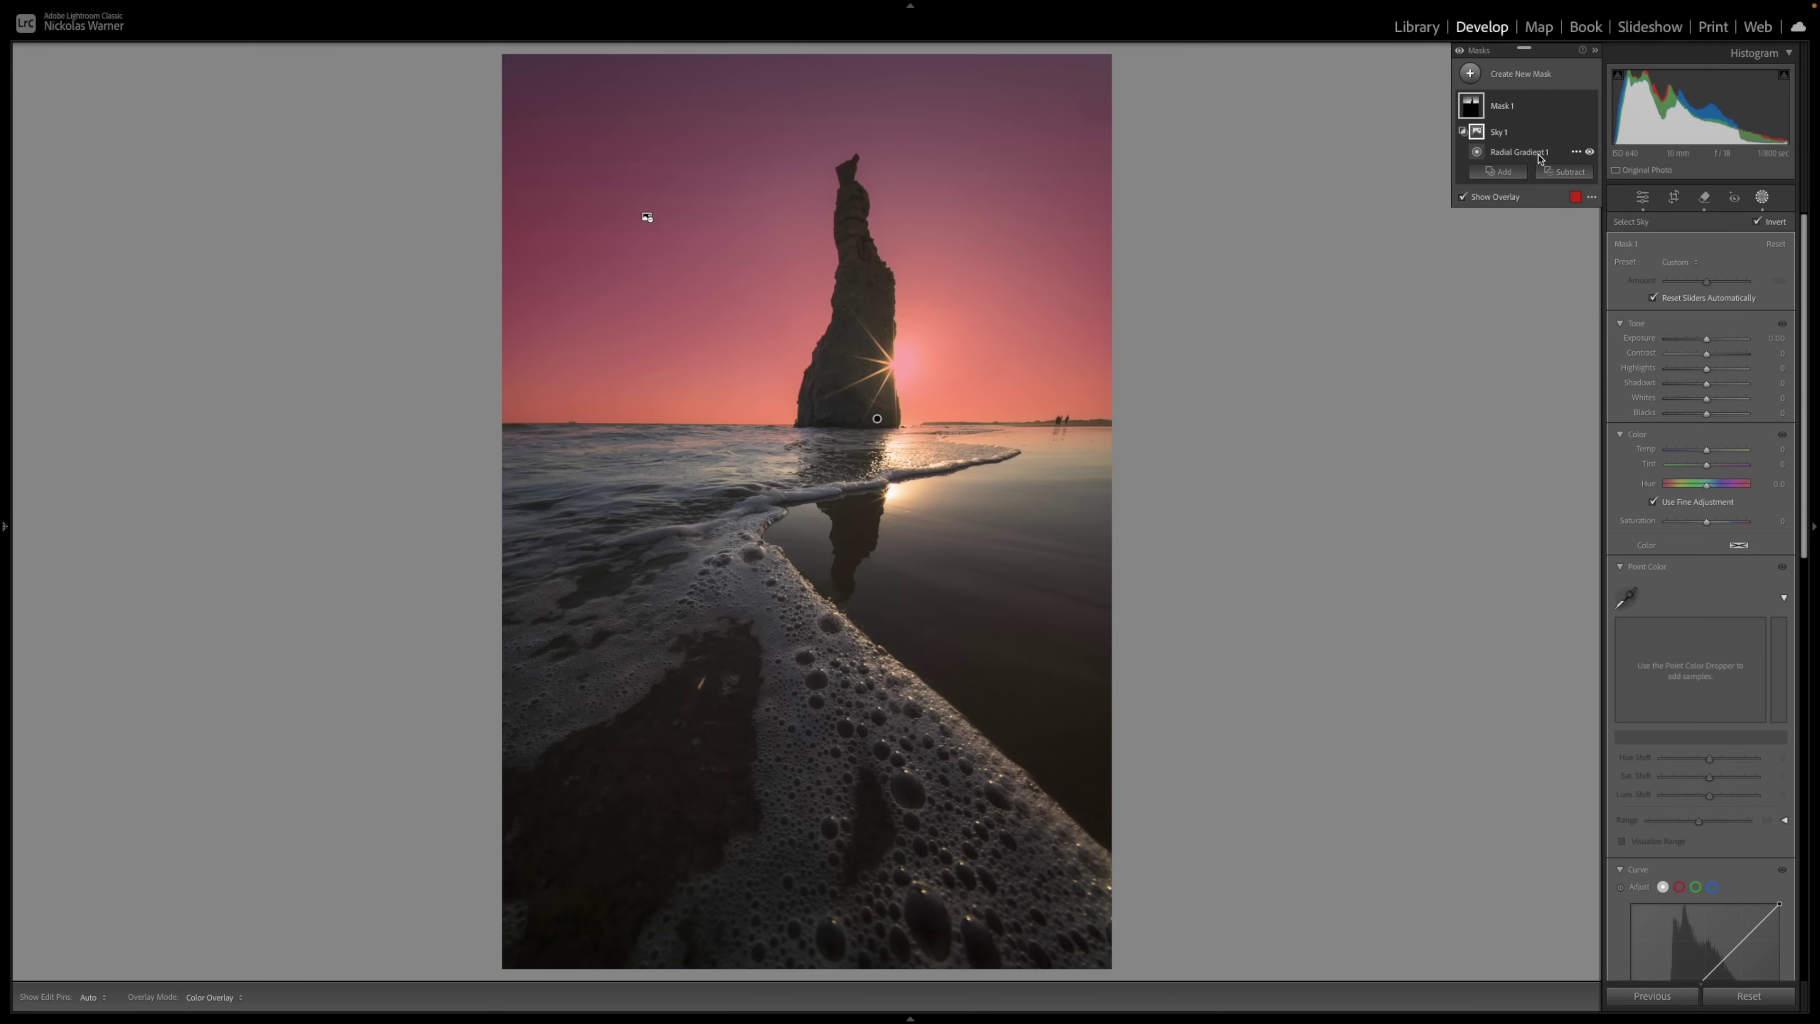
pyautogui.click(1533, 152)
pyautogui.moveTo(796, 407); pyautogui.dragTo(840, 363)
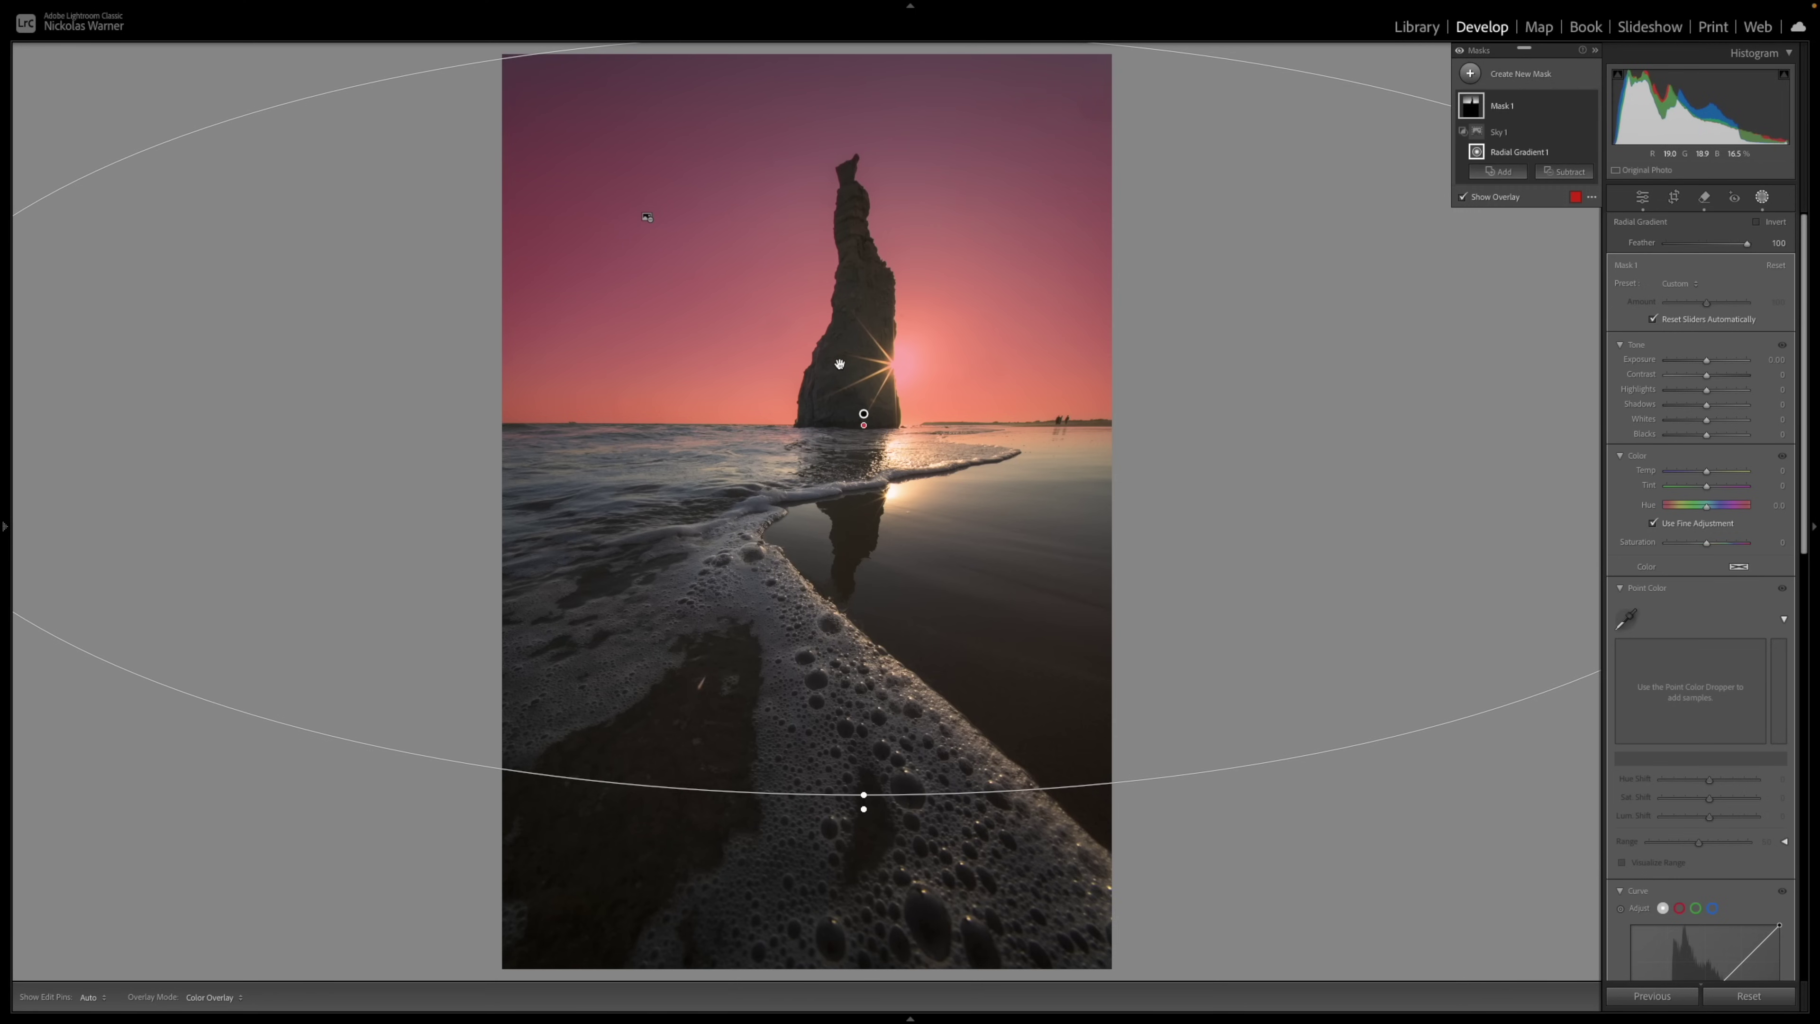
# Tint the sky mask warm gold, then start a new brush mask (Size 11, Feather 100).
pyautogui.click(1738, 568)
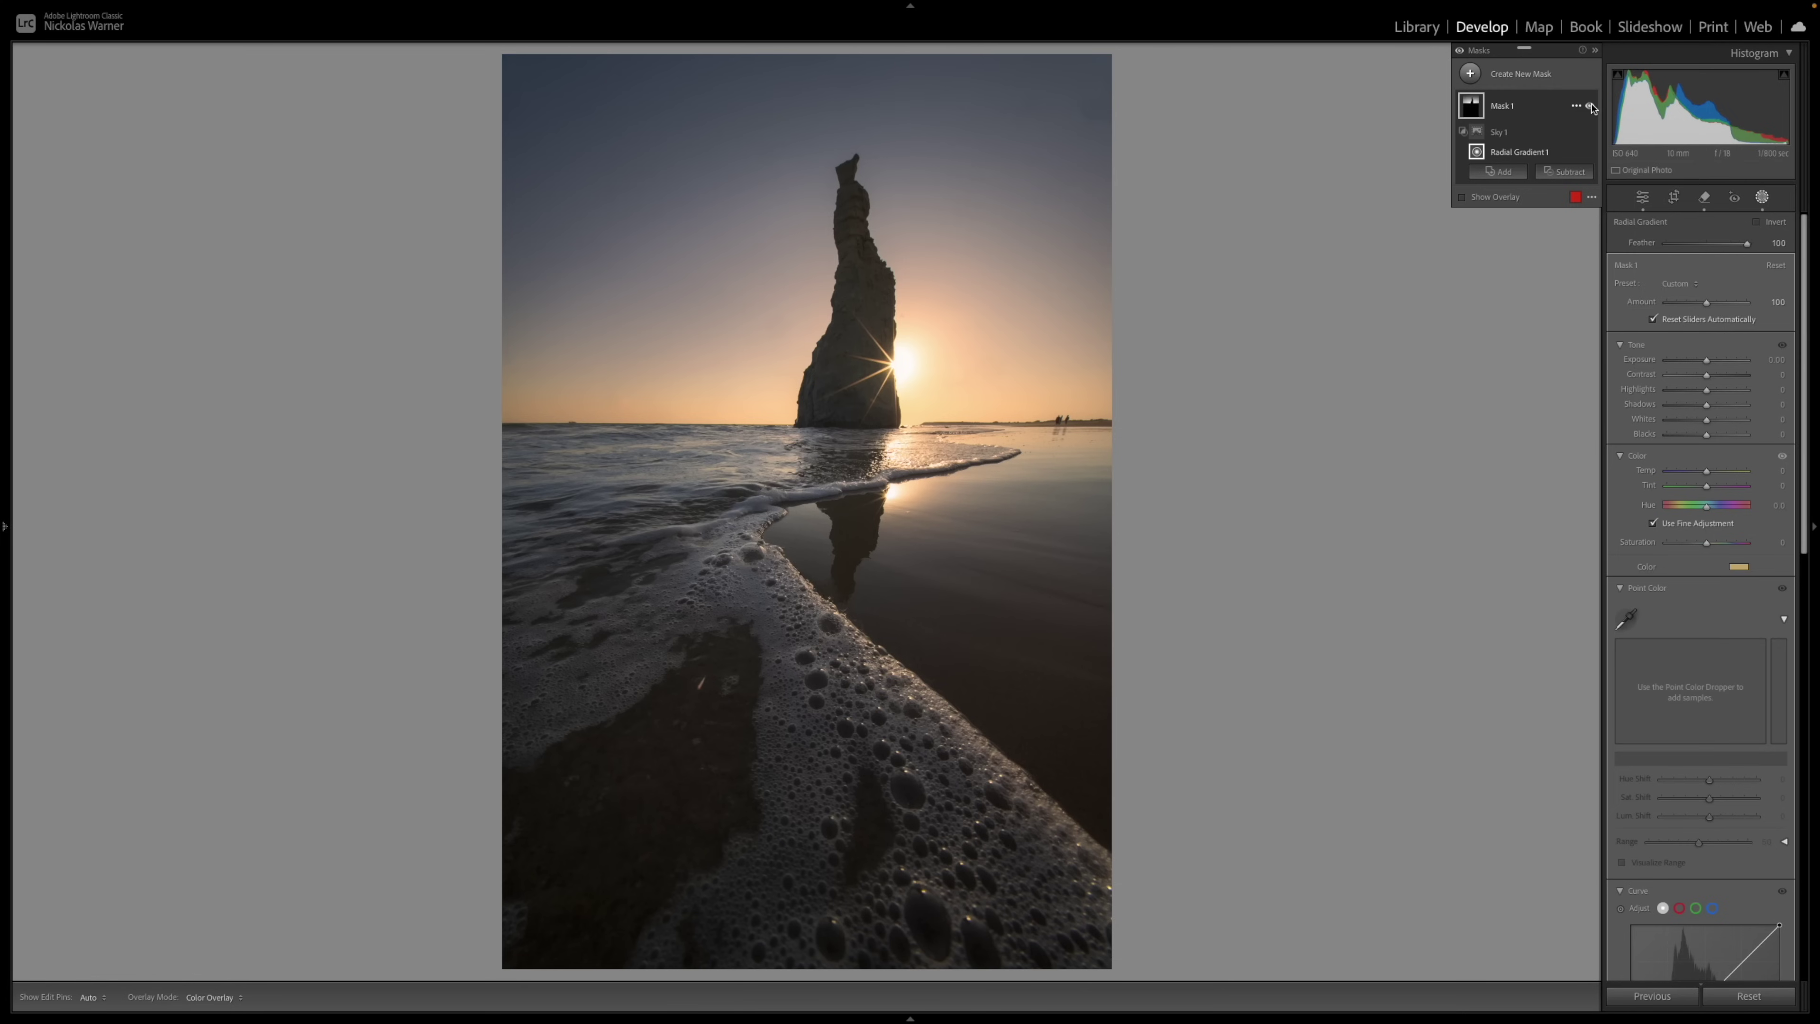
pyautogui.click(538, 834)
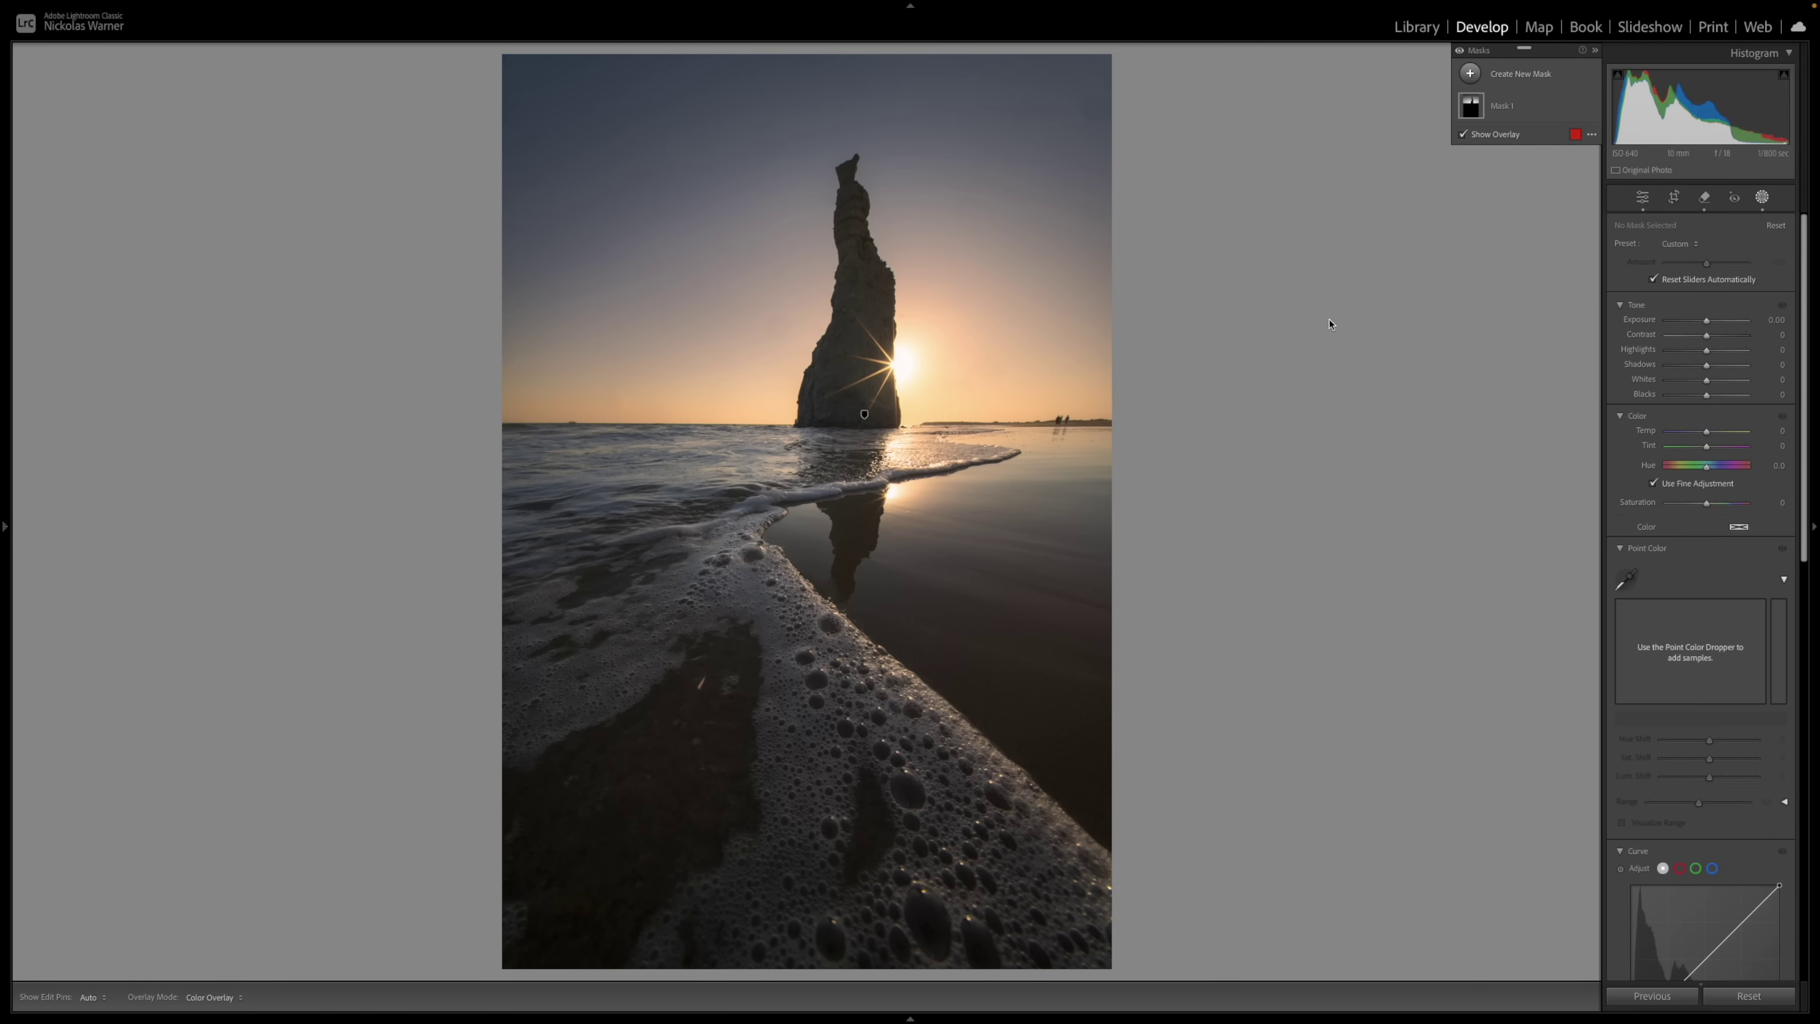
pyautogui.click(1470, 74)
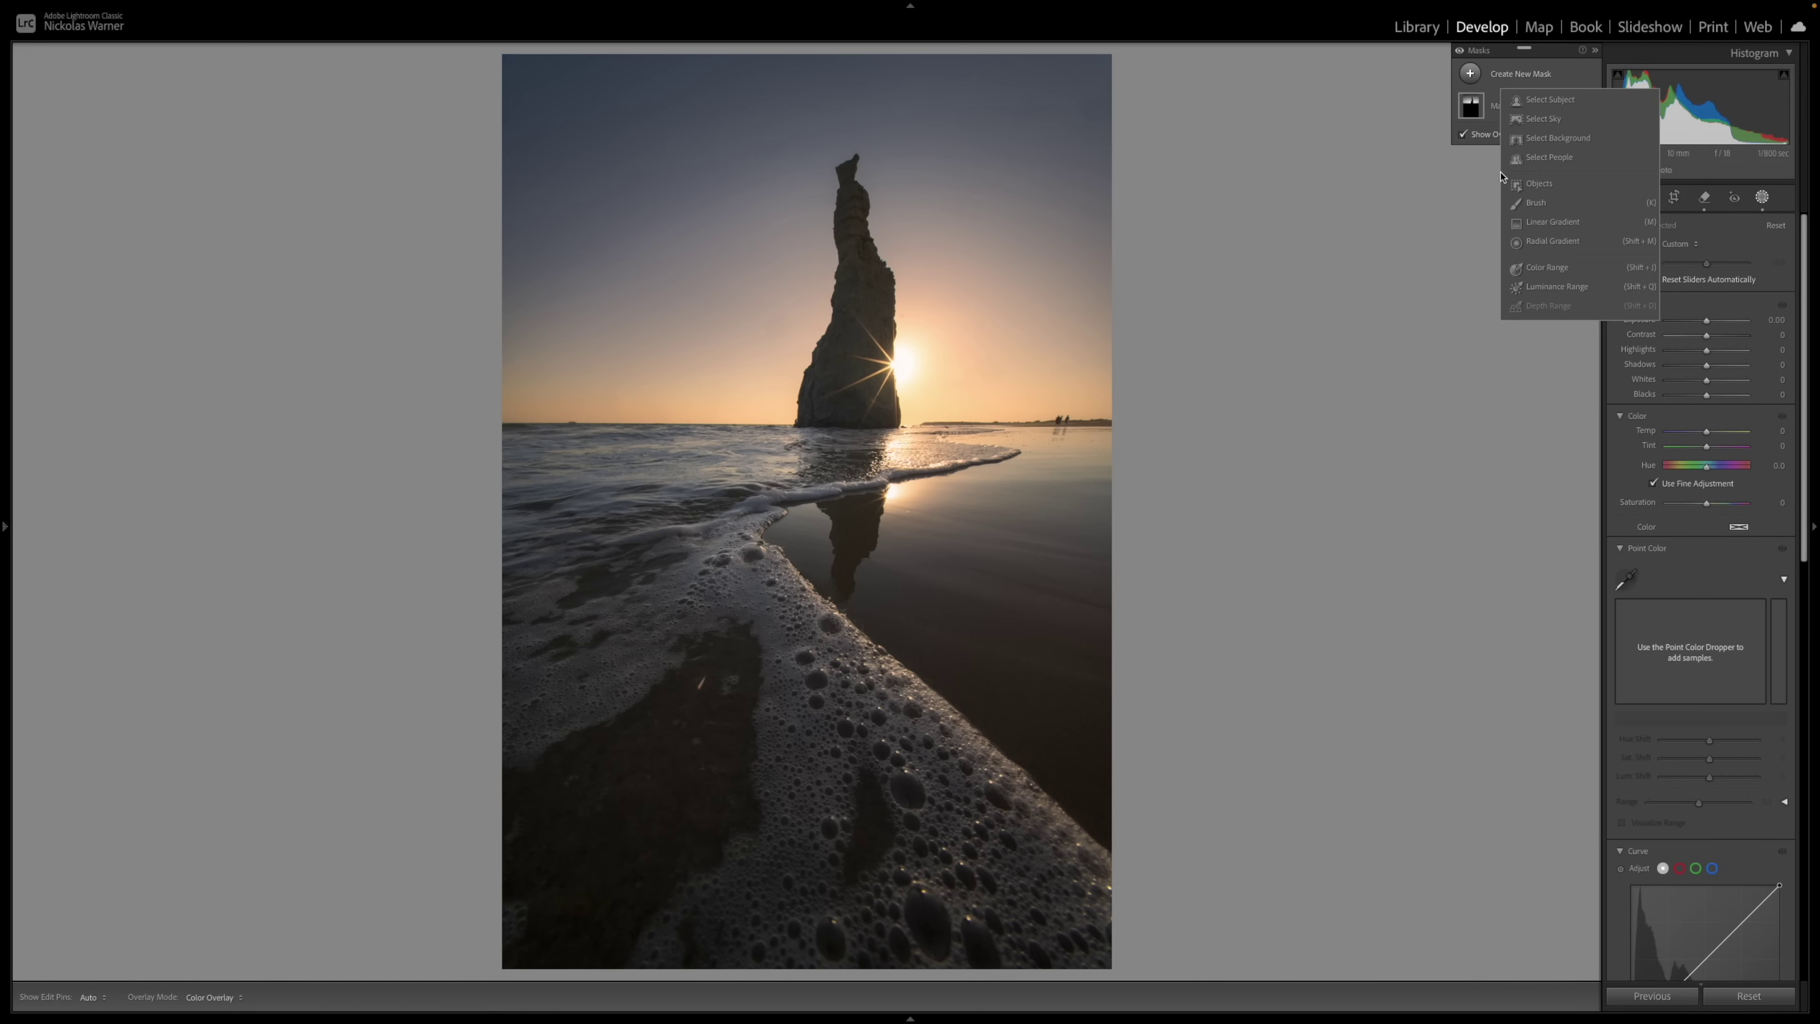
pyautogui.click(1519, 204)
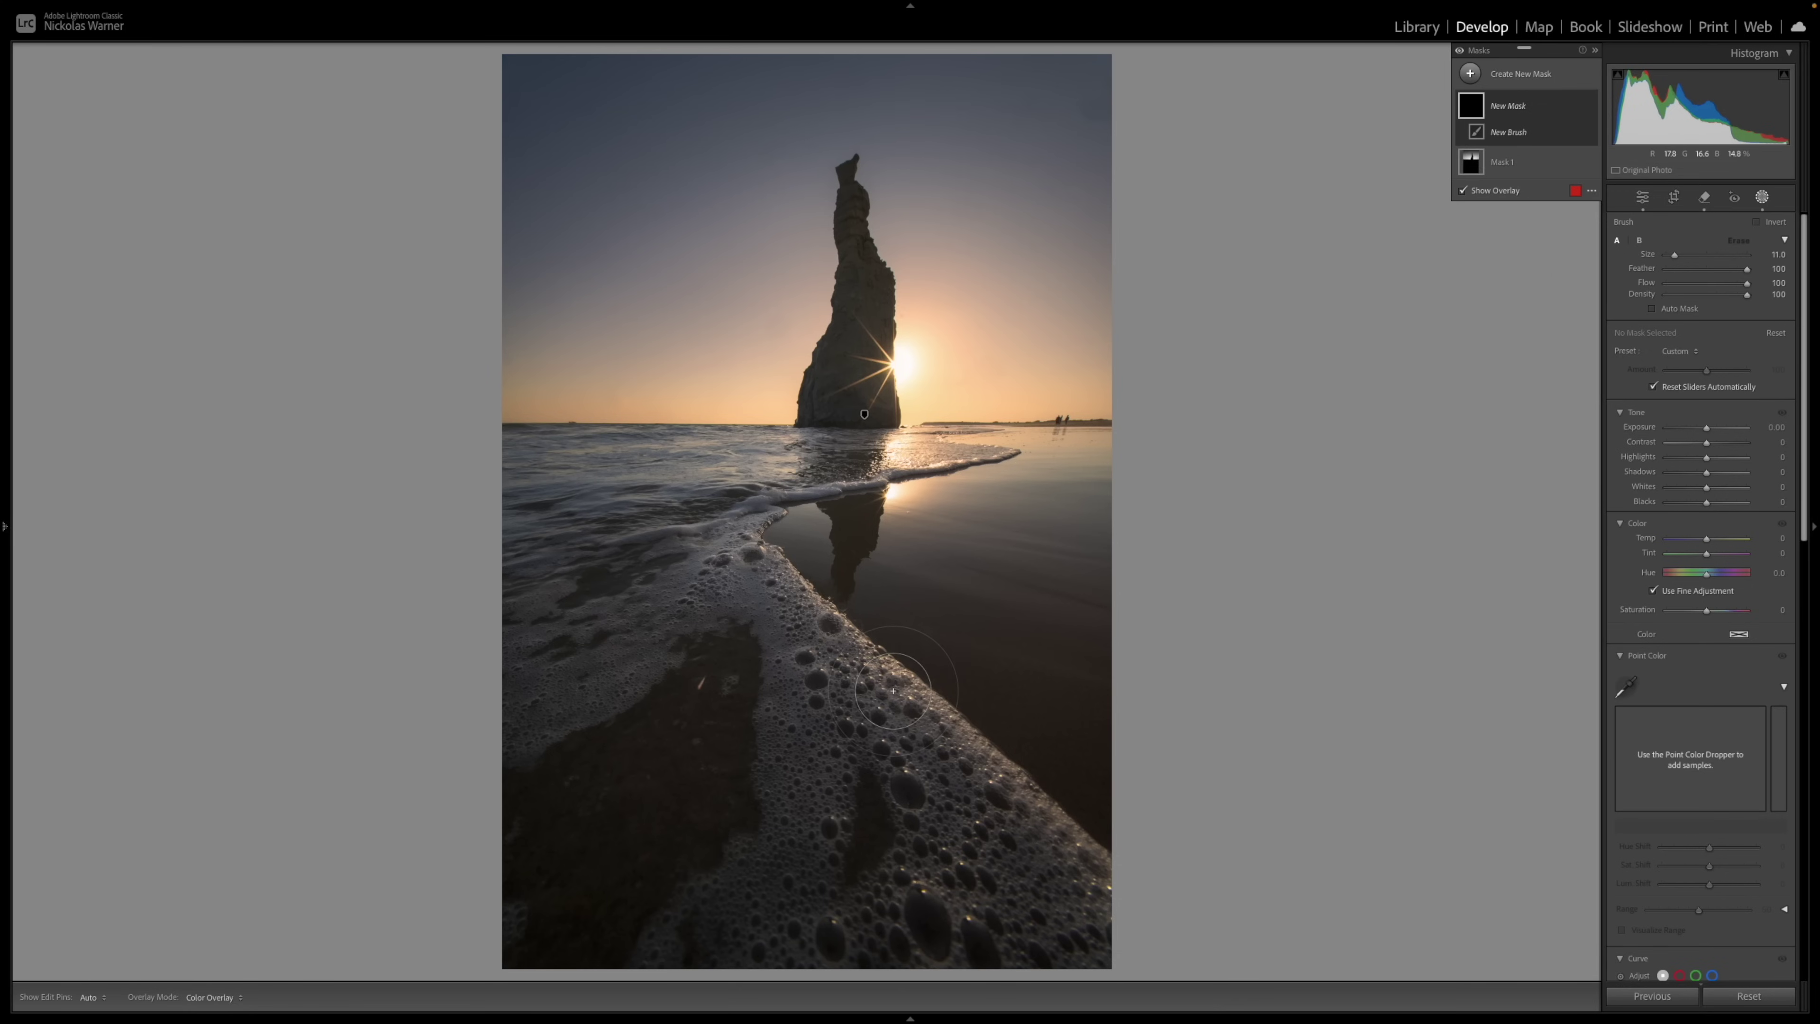
# Paint Mask 2 over the foreground foam streak and lower-left beach with a size 8 brush.
pyautogui.scroll(-2, 896, 695)
pyautogui.moveTo(1065, 896)
pyautogui.mouseDown()
pyautogui.moveTo(768, 587)
pyautogui.moveTo(702, 596)
pyautogui.moveTo(532, 713)
pyautogui.moveTo(740, 558)
pyautogui.moveTo(808, 762)
pyautogui.moveTo(784, 882)
pyautogui.moveTo(716, 934)
pyautogui.moveTo(783, 962)
pyautogui.moveTo(862, 932)
pyautogui.moveTo(949, 812)
pyautogui.moveTo(902, 947)
pyautogui.moveTo(975, 954)
pyautogui.moveTo(955, 877)
pyautogui.moveTo(883, 756)
pyautogui.moveTo(721, 543)
pyautogui.moveTo(523, 676)
pyautogui.moveTo(551, 593)
pyautogui.moveTo(491, 707)
pyautogui.moveTo(688, 609)
pyautogui.mouseUp()
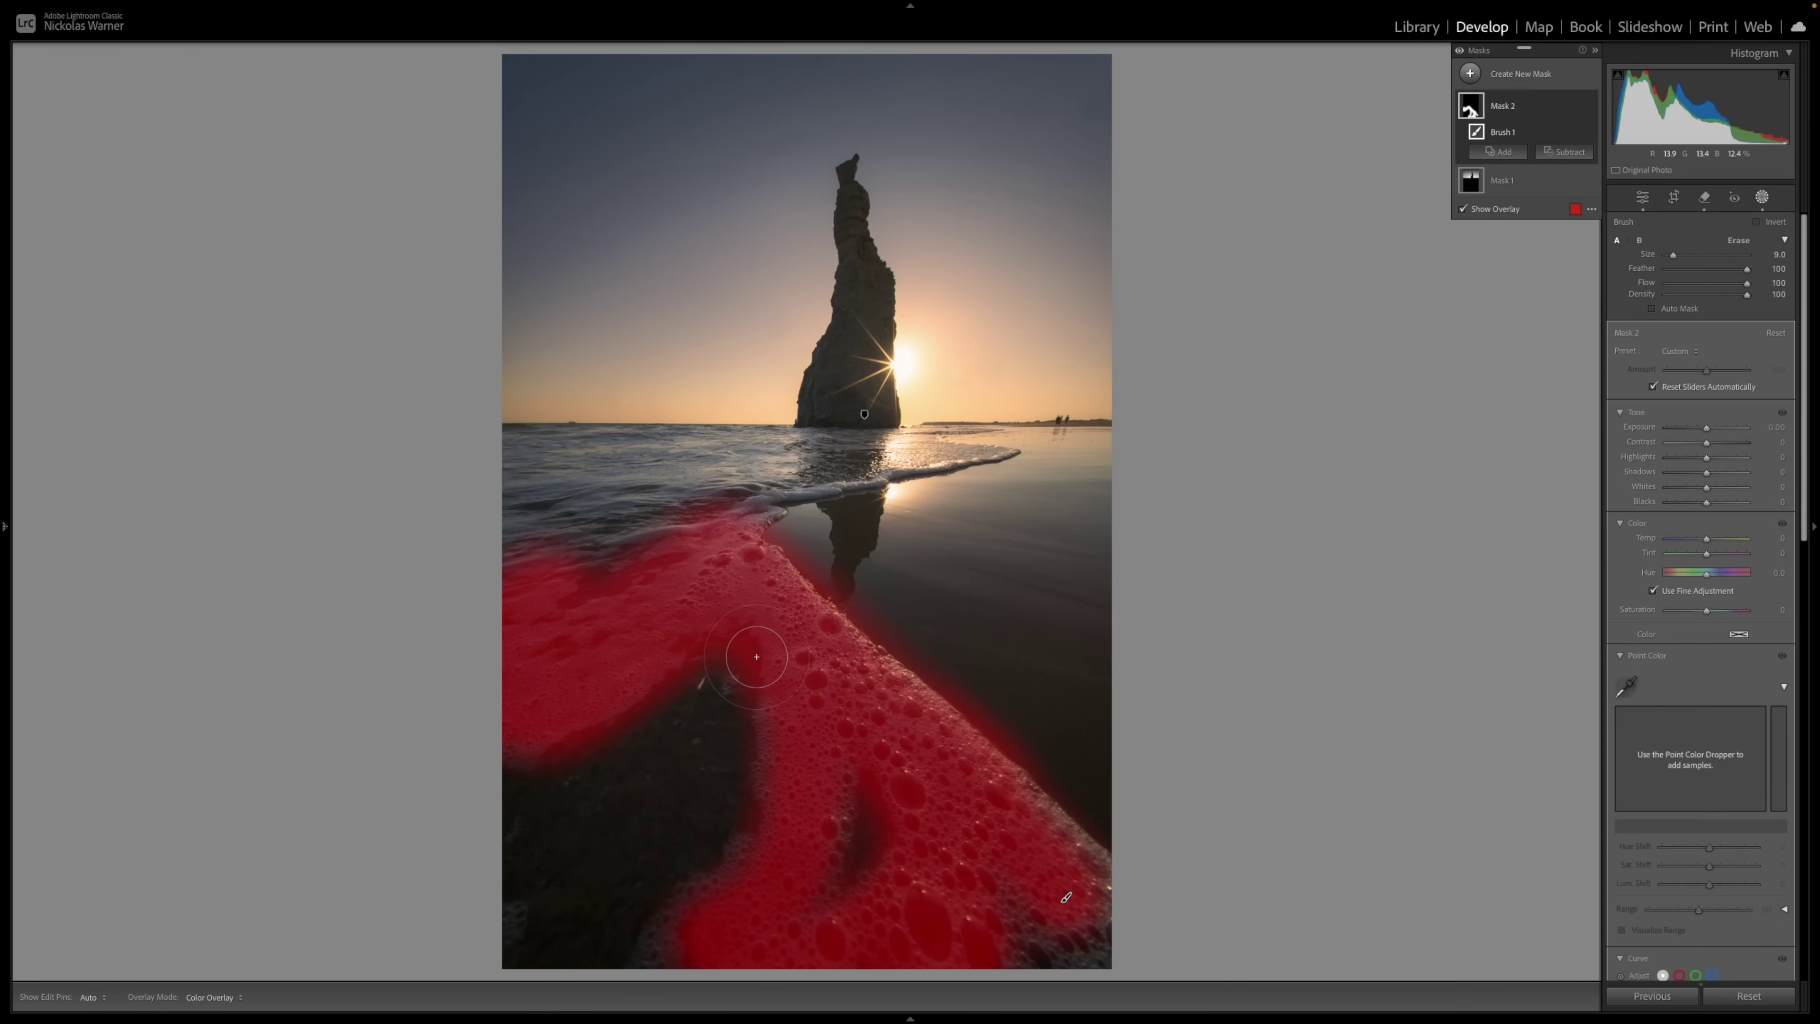
# Subtract a luminance range sampled from the foam so Mask 2 covers only the bright foam.
pyautogui.click(1585, 154)
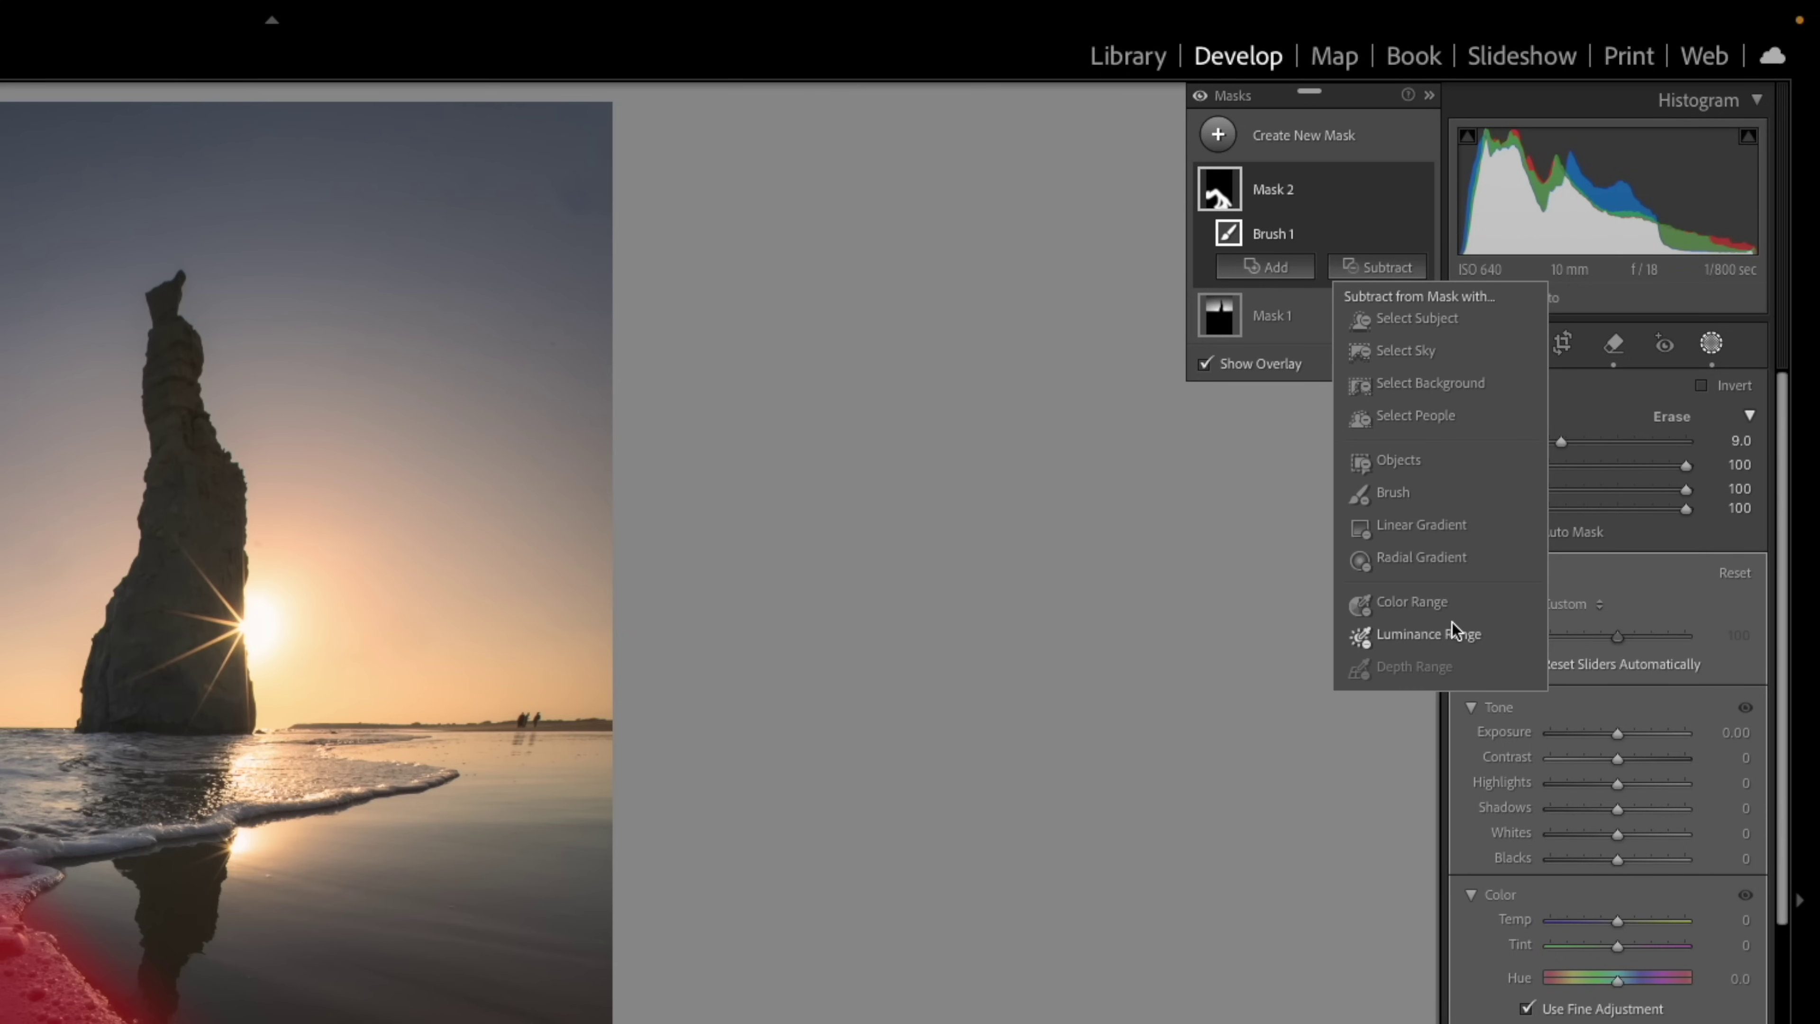
pyautogui.click(1605, 358)
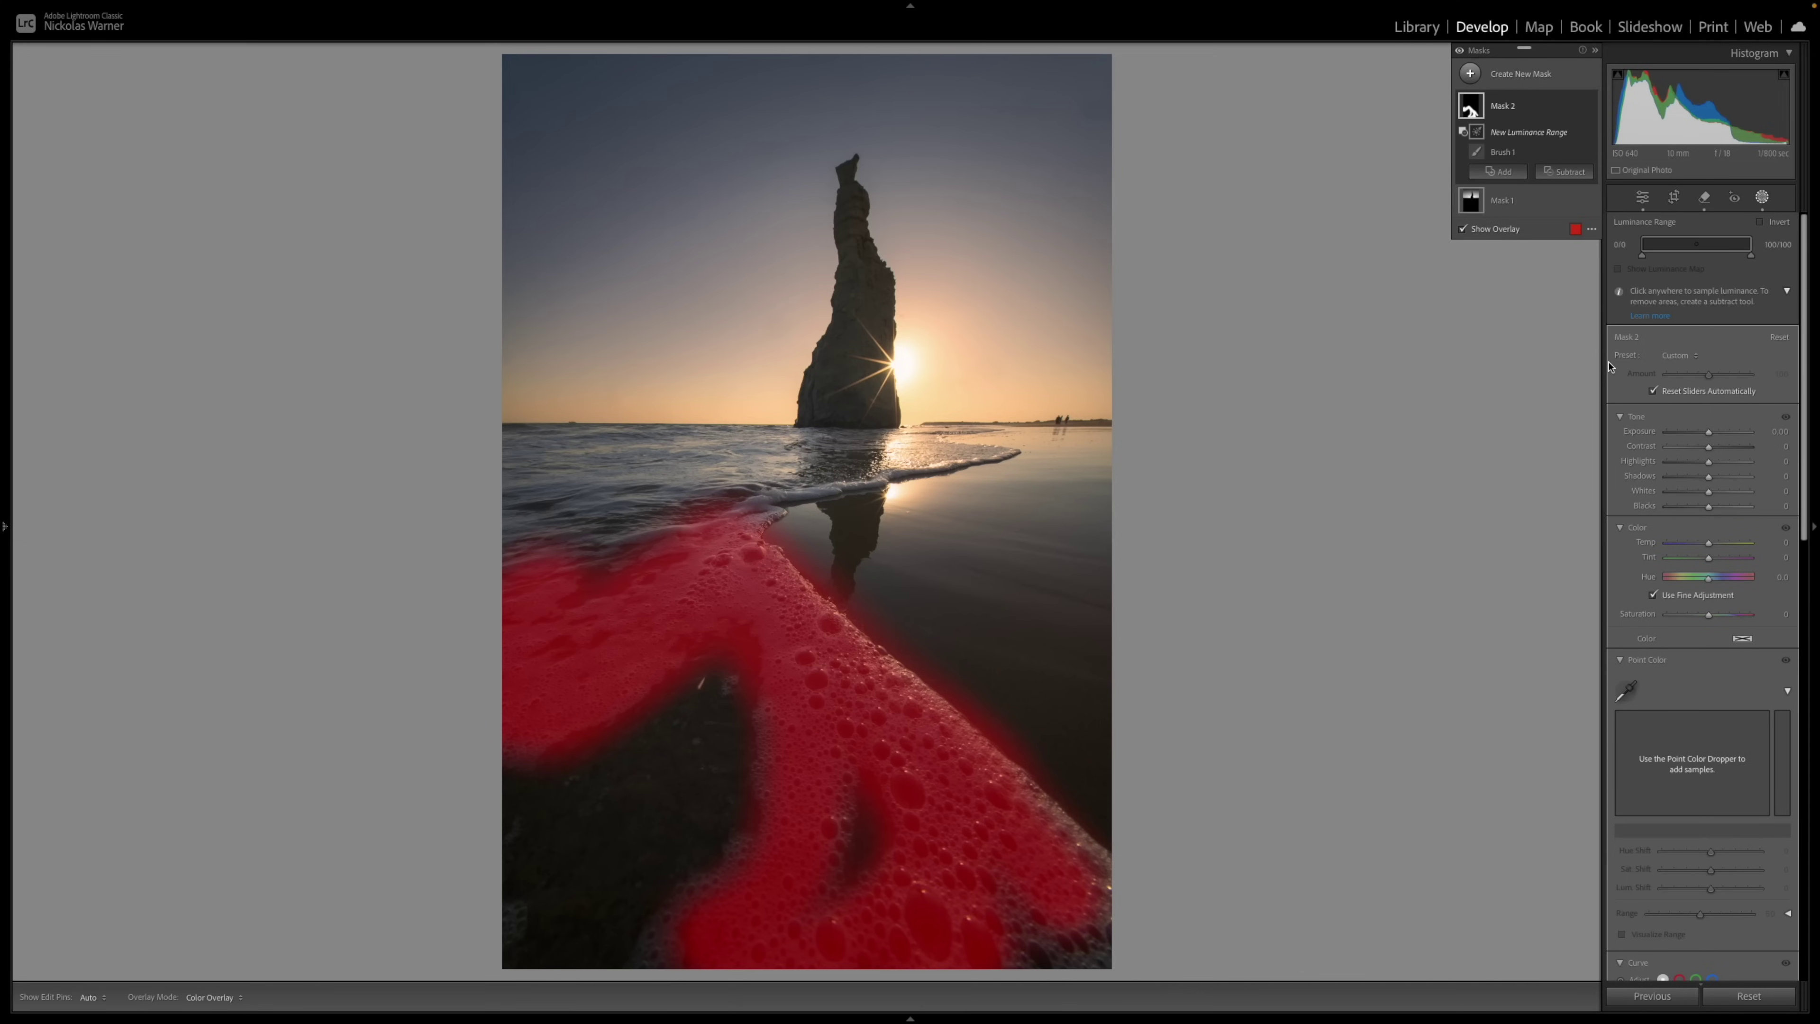
pyautogui.click(746, 652)
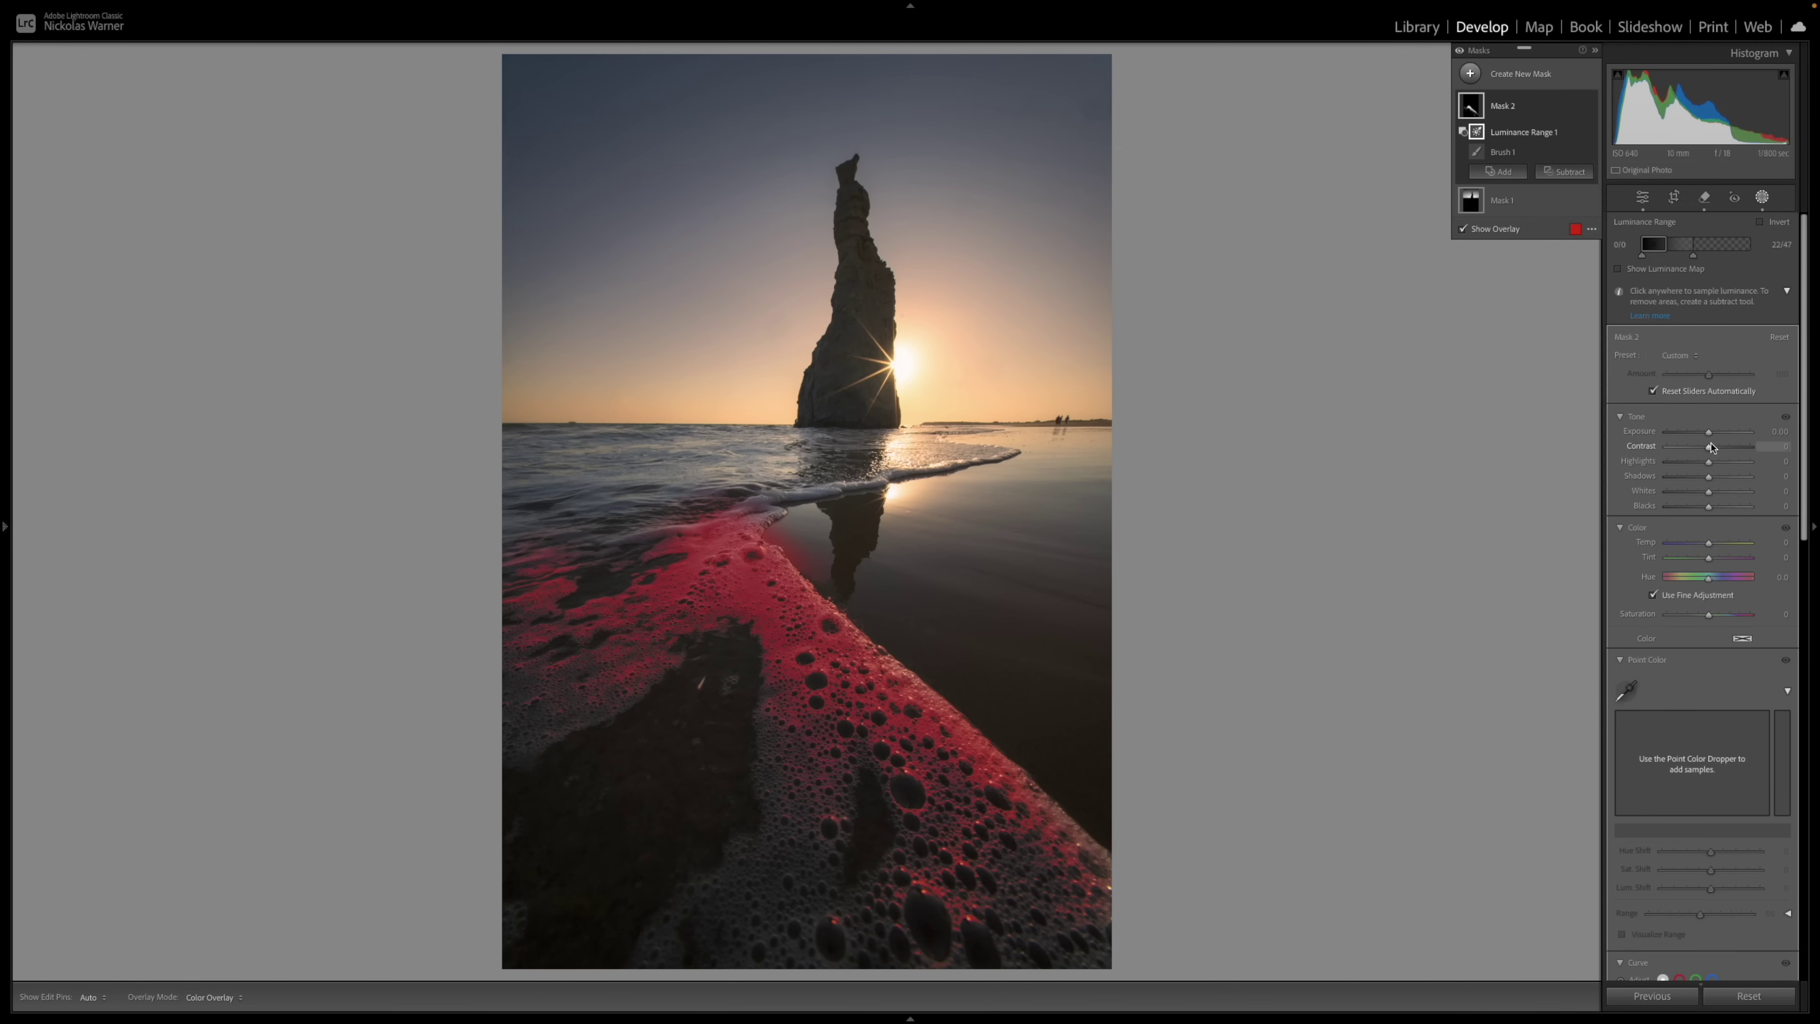
# Brighten the foam mask with Exposure 0.31, Whites 11 and Texture 25.
pyautogui.moveTo(1708, 432); pyautogui.dragTo(1711, 432)
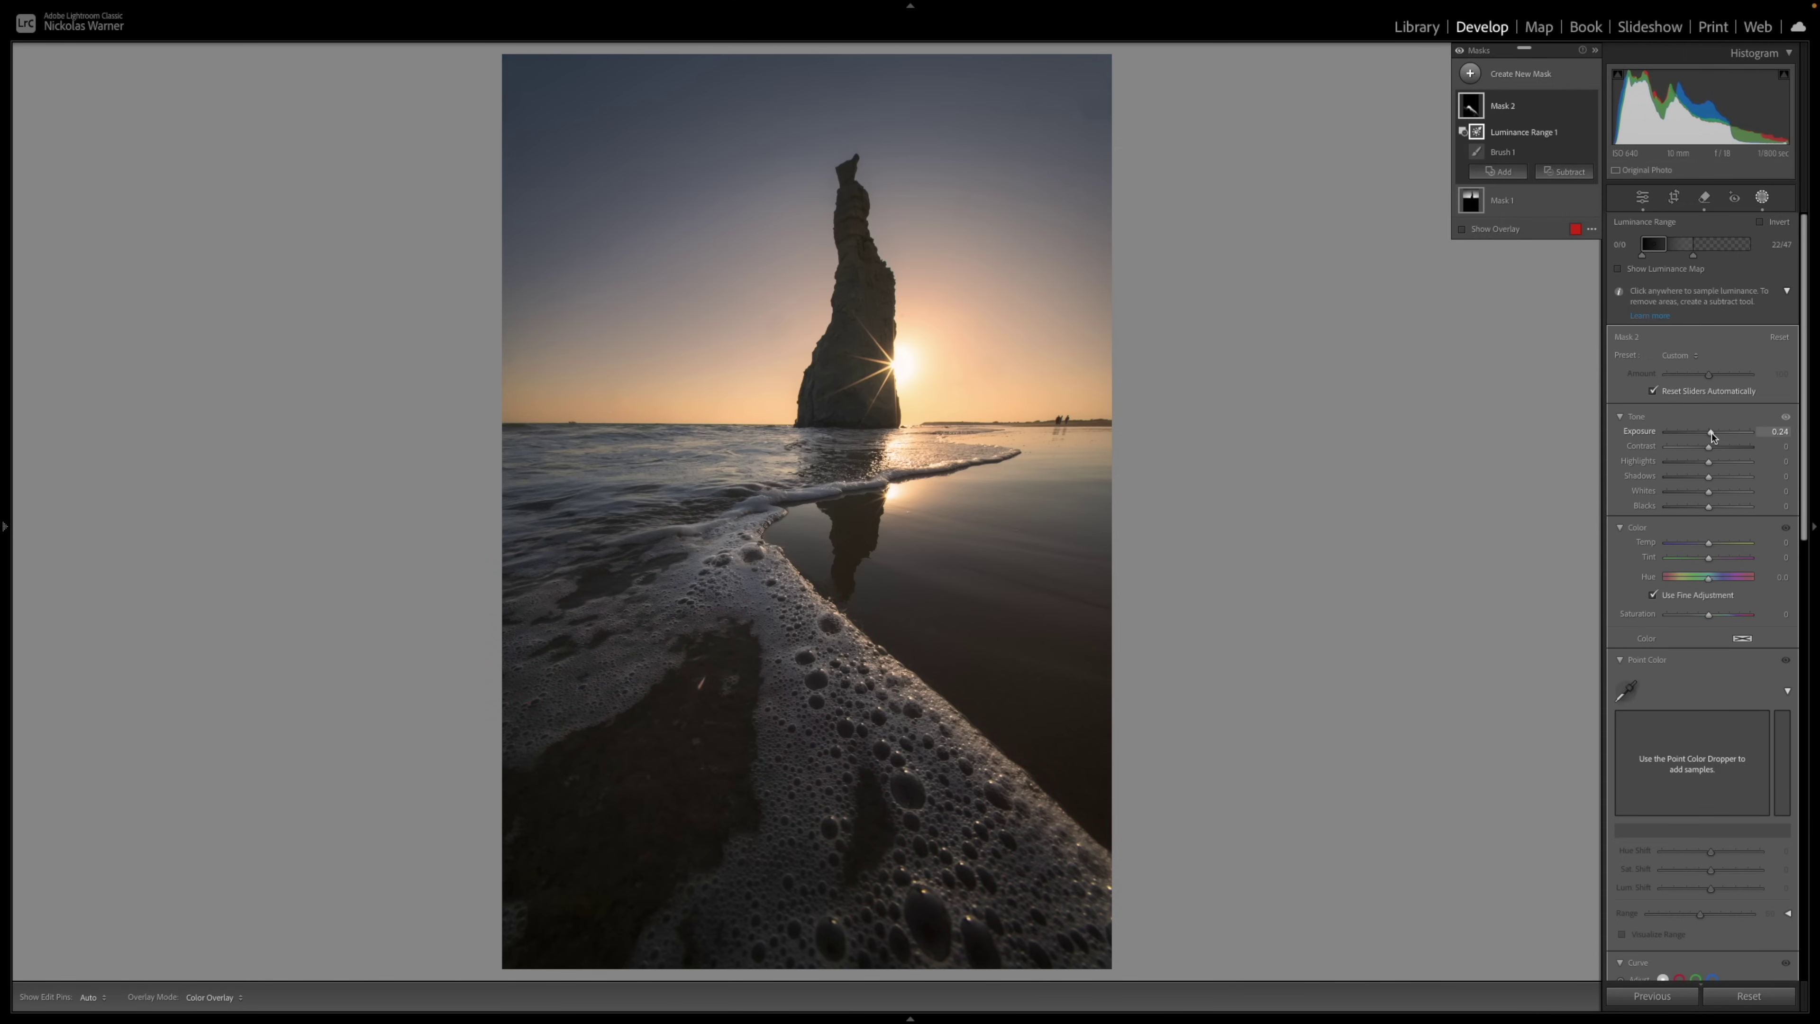
pyautogui.moveTo(1711, 495); pyautogui.dragTo(1713, 492)
pyautogui.scroll(-3, 1697, 671)
pyautogui.scroll(-5, 1697, 671)
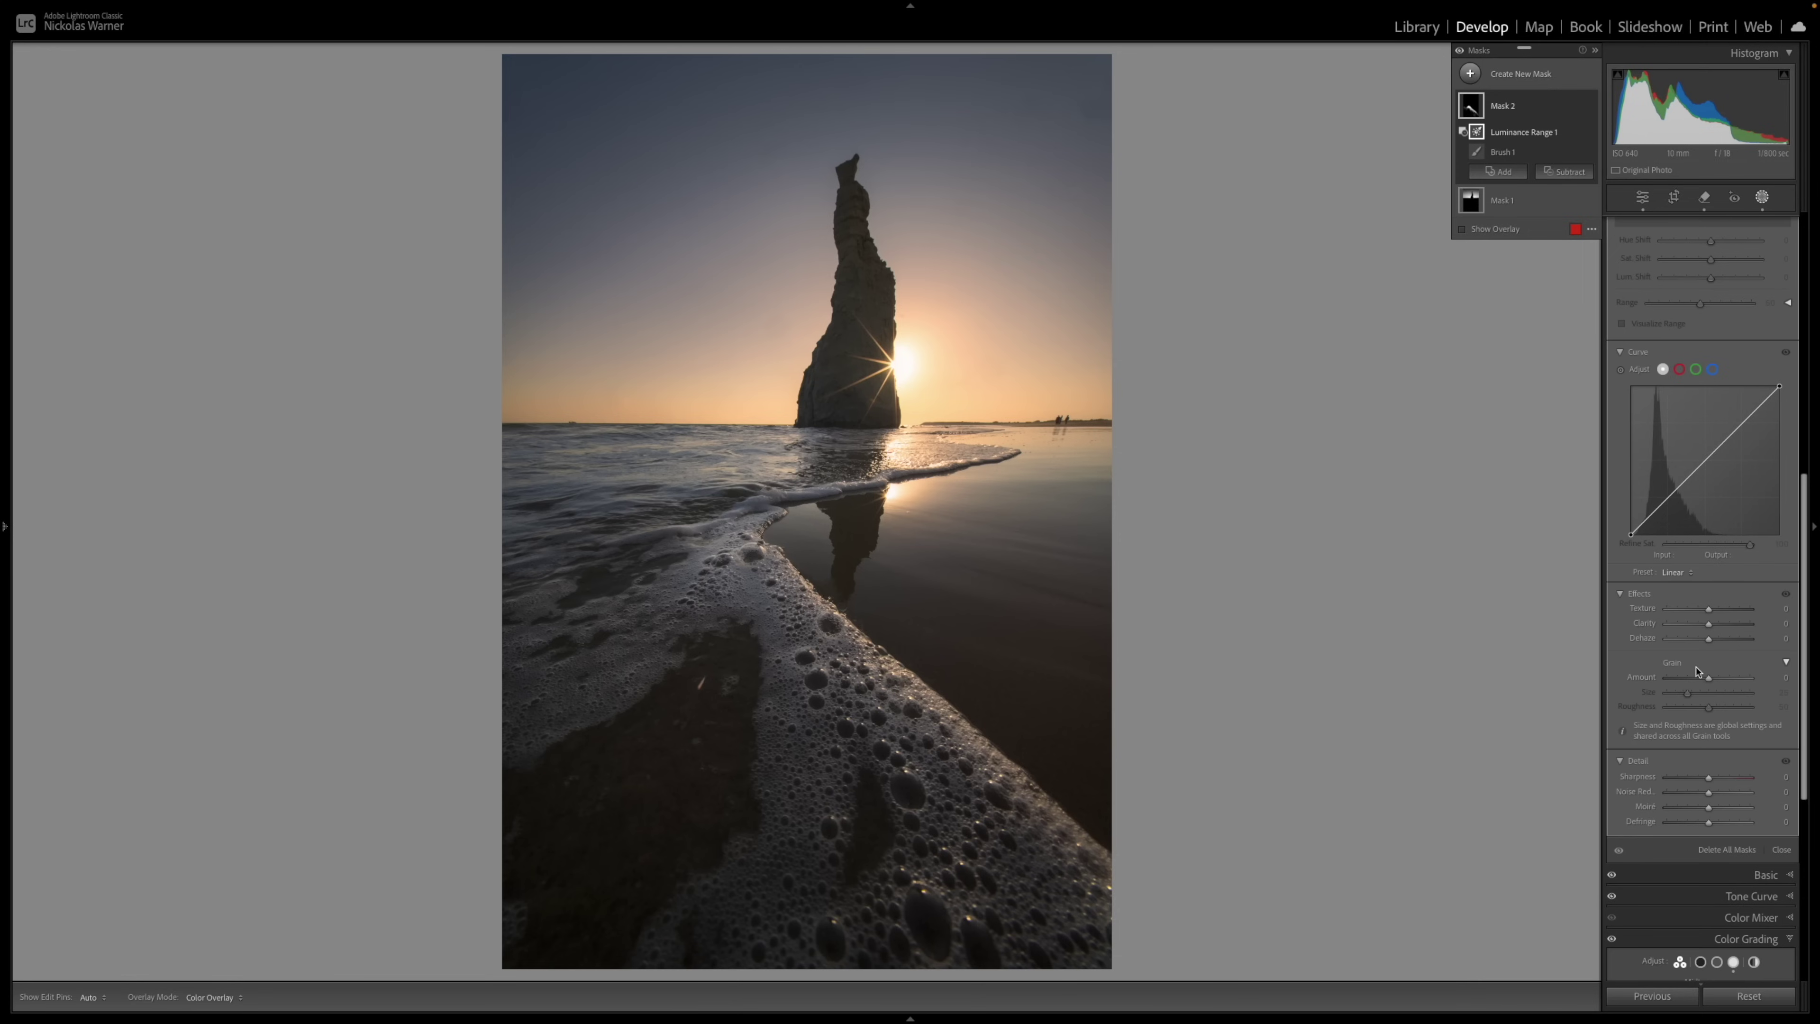
pyautogui.moveTo(1709, 609)
pyautogui.mouseDown()
pyautogui.moveTo(1731, 613)
pyautogui.moveTo(1711, 626)
pyautogui.mouseUp()
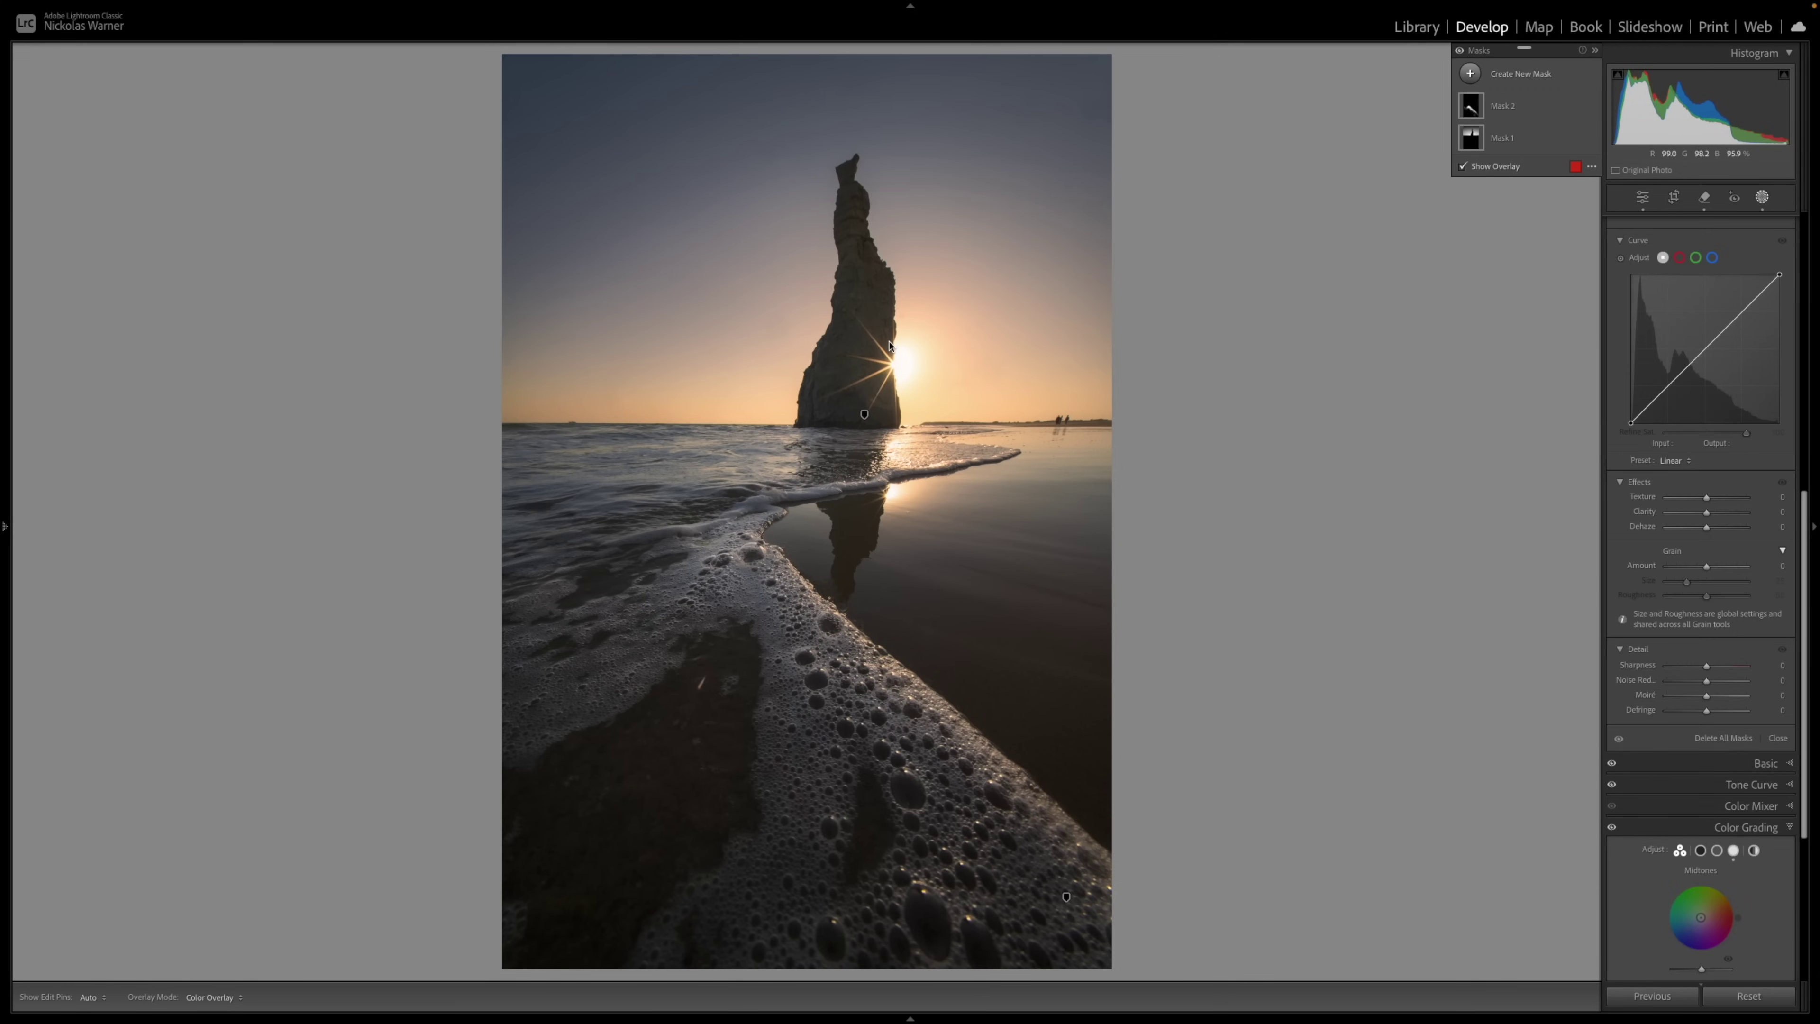
# Zoom to 1:1 on the rock and sun, then bring up the new mask type list.
pyautogui.press('z')
pyautogui.moveTo(878, 43); pyautogui.dragTo(952, 553)
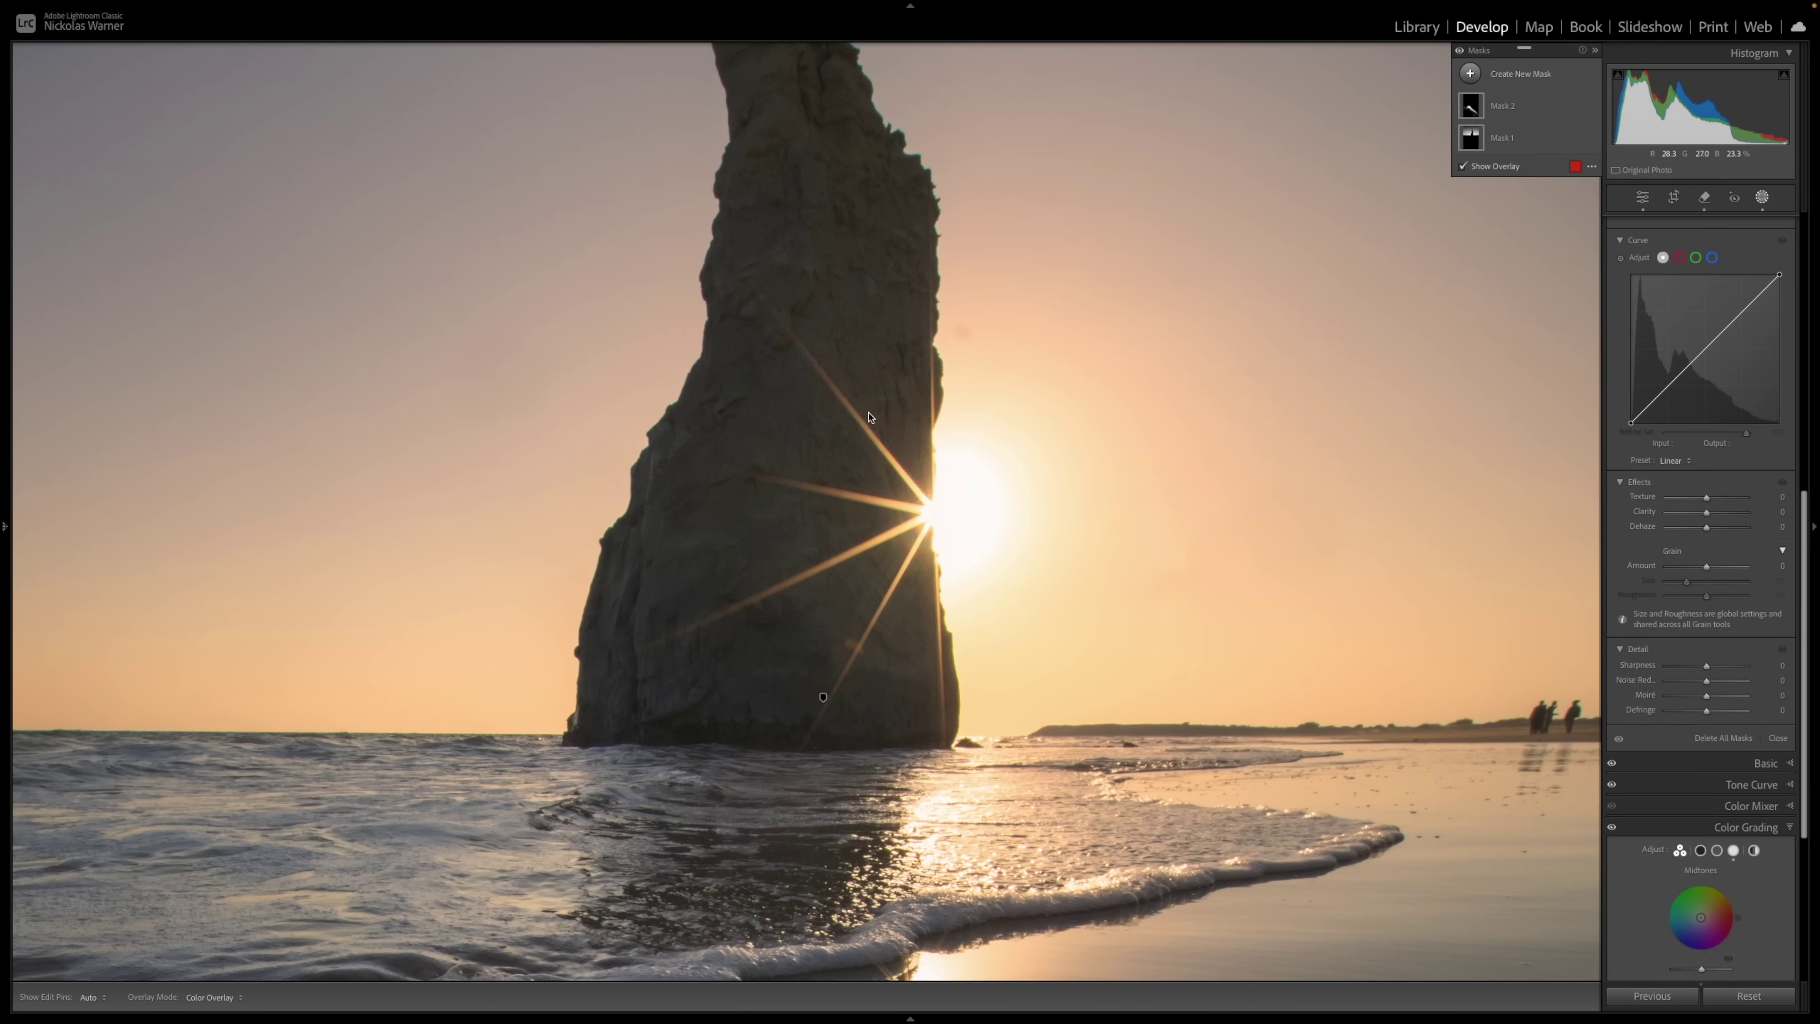
pyautogui.click(1470, 74)
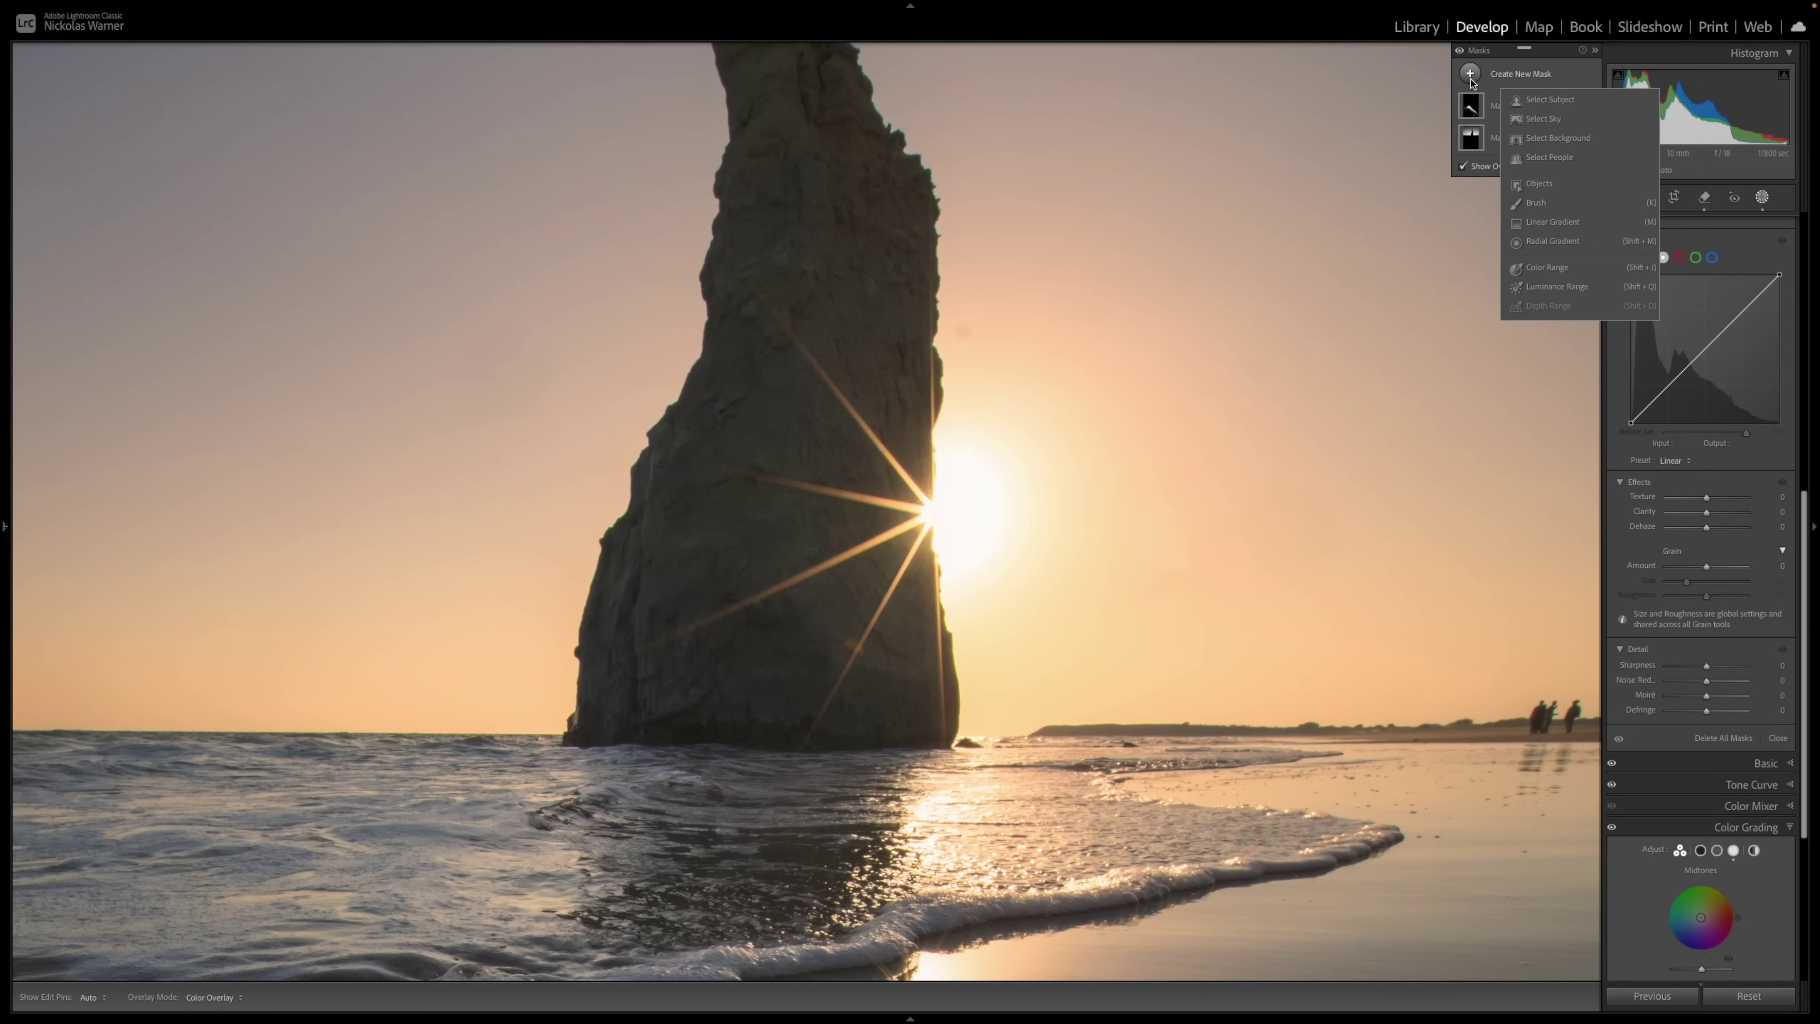
# Draw a radial gradient mask outward from the sun, nudged slightly right.
pyautogui.click(1546, 243)
pyautogui.moveTo(922, 514); pyautogui.dragTo(1225, 731)
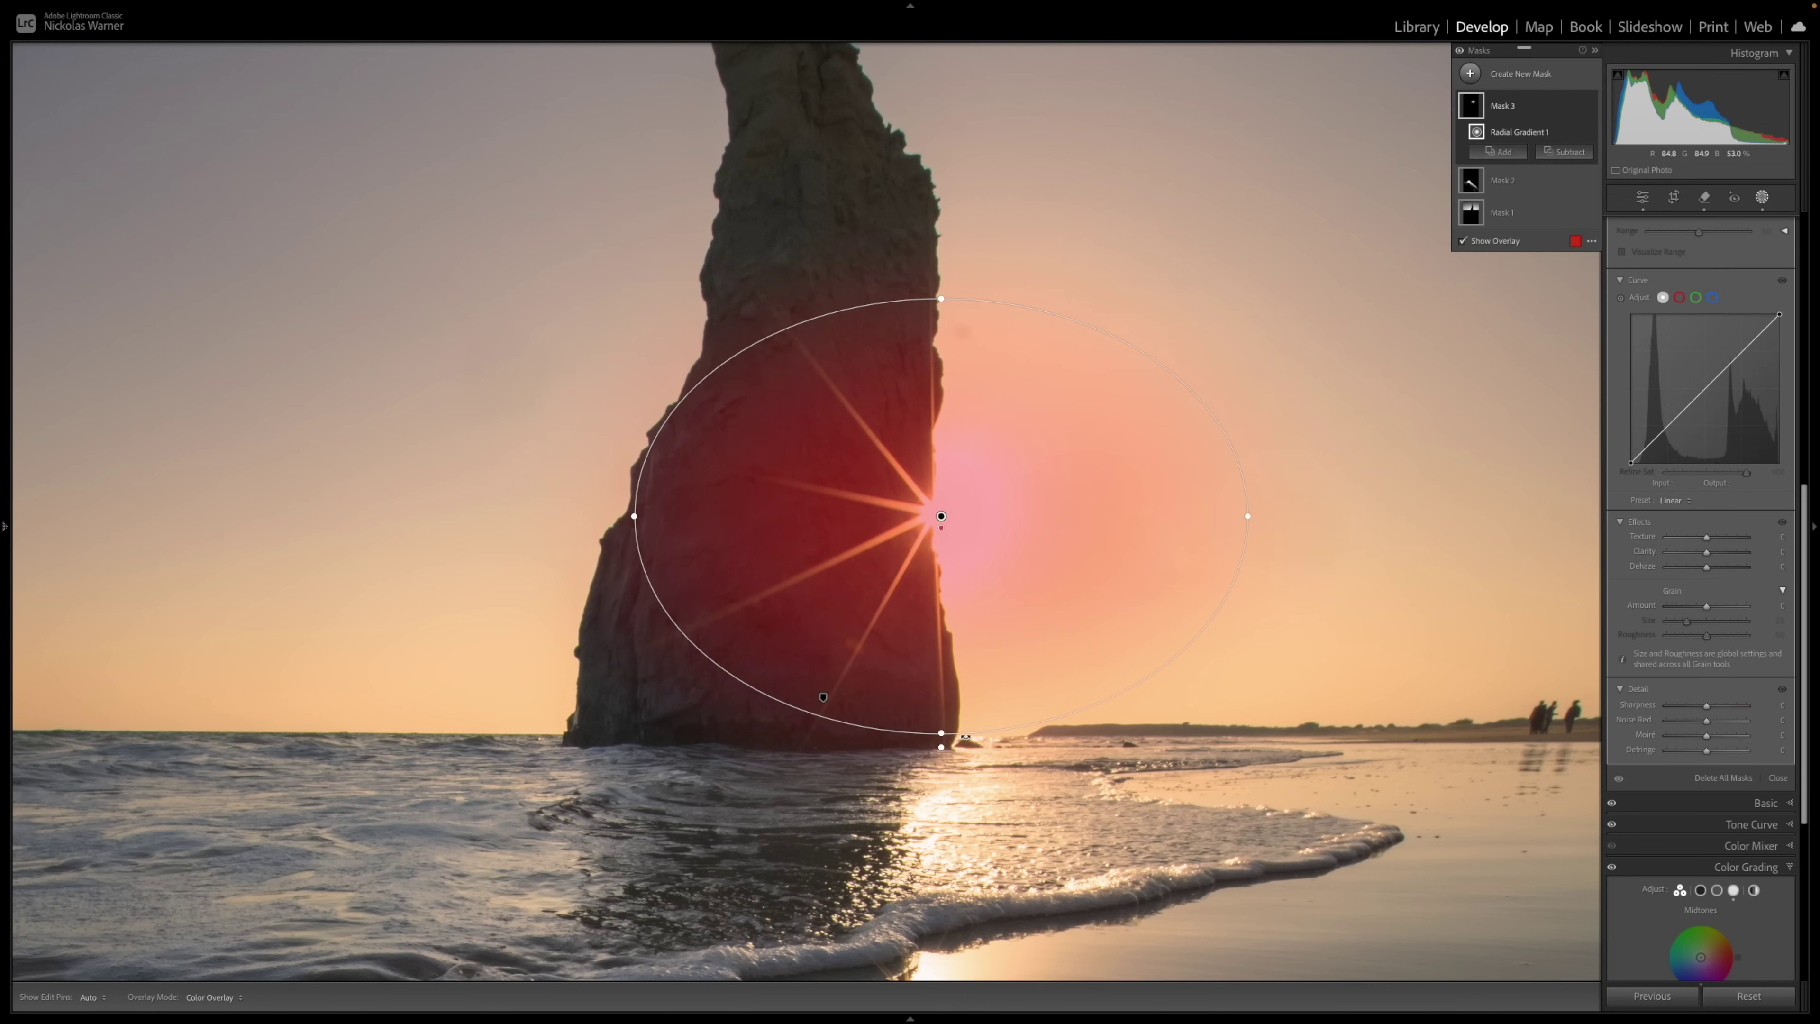
pyautogui.moveTo(931, 649); pyautogui.dragTo(941, 650)
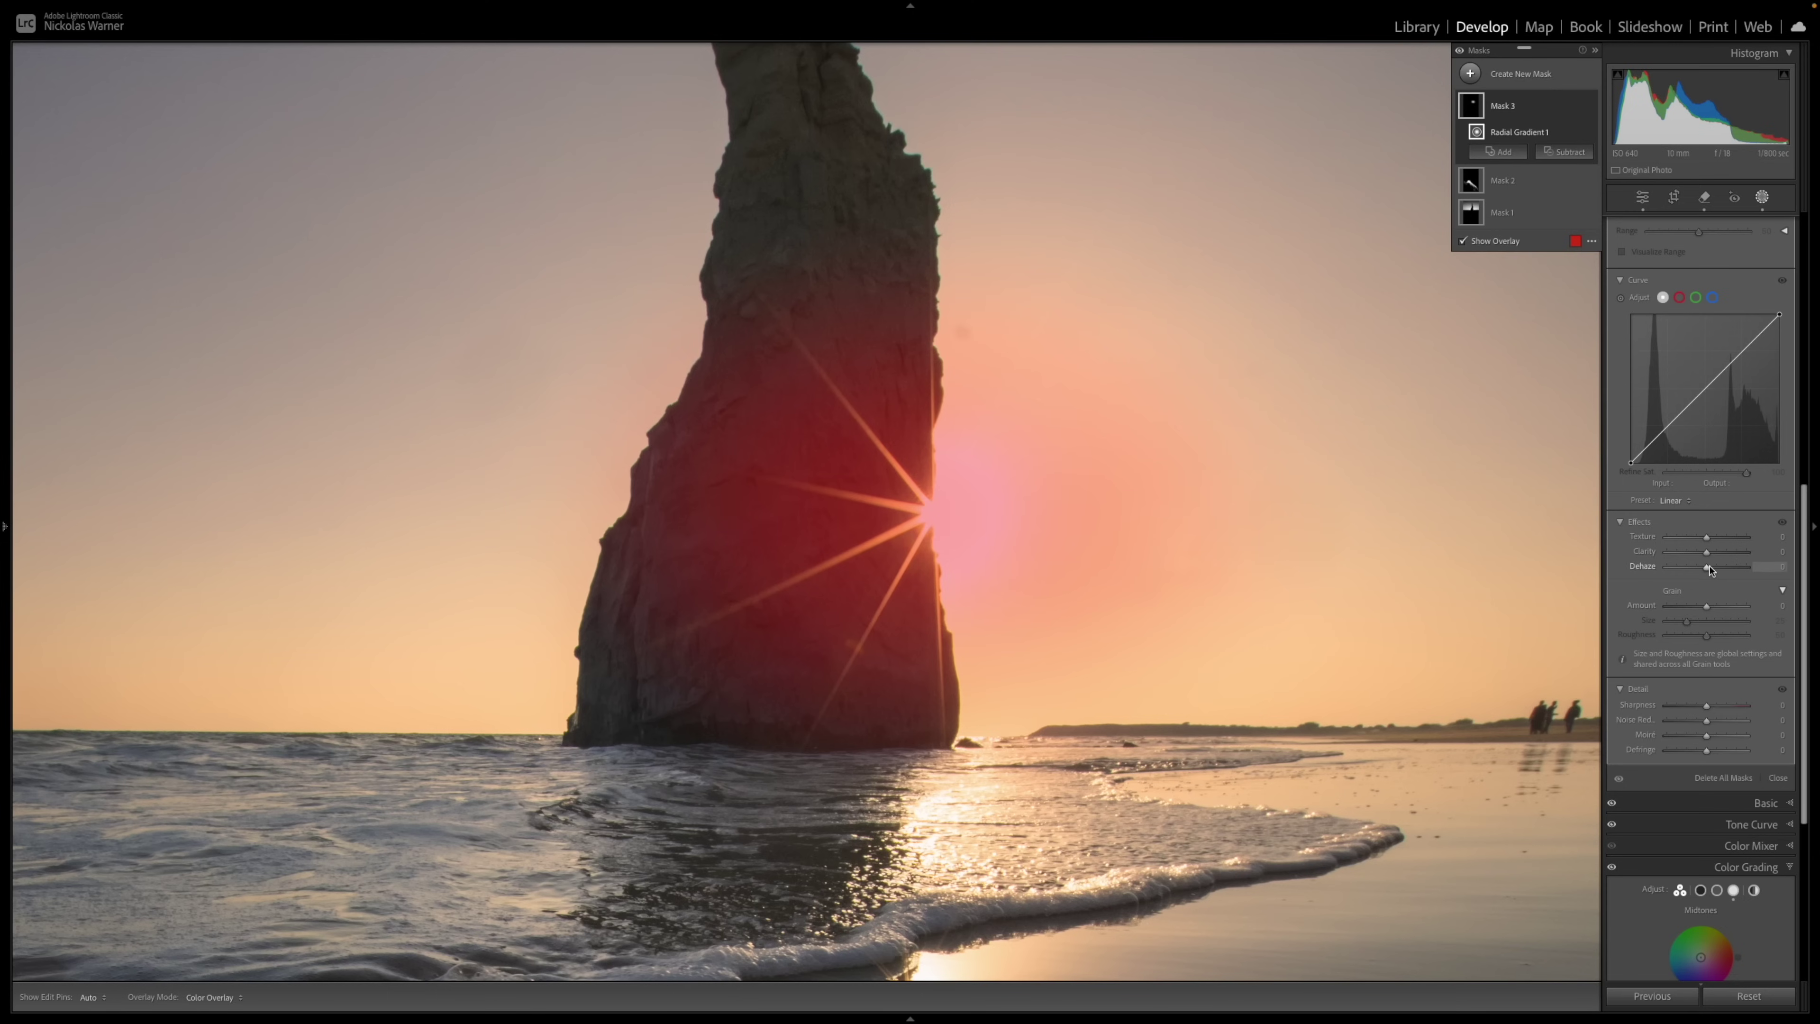
# Set the sun mask's Dehaze to −16 and Temperature to 12.
pyautogui.moveTo(1708, 571); pyautogui.dragTo(1703, 553)
pyautogui.scroll(3, 1704, 554)
pyautogui.scroll(5, 1704, 554)
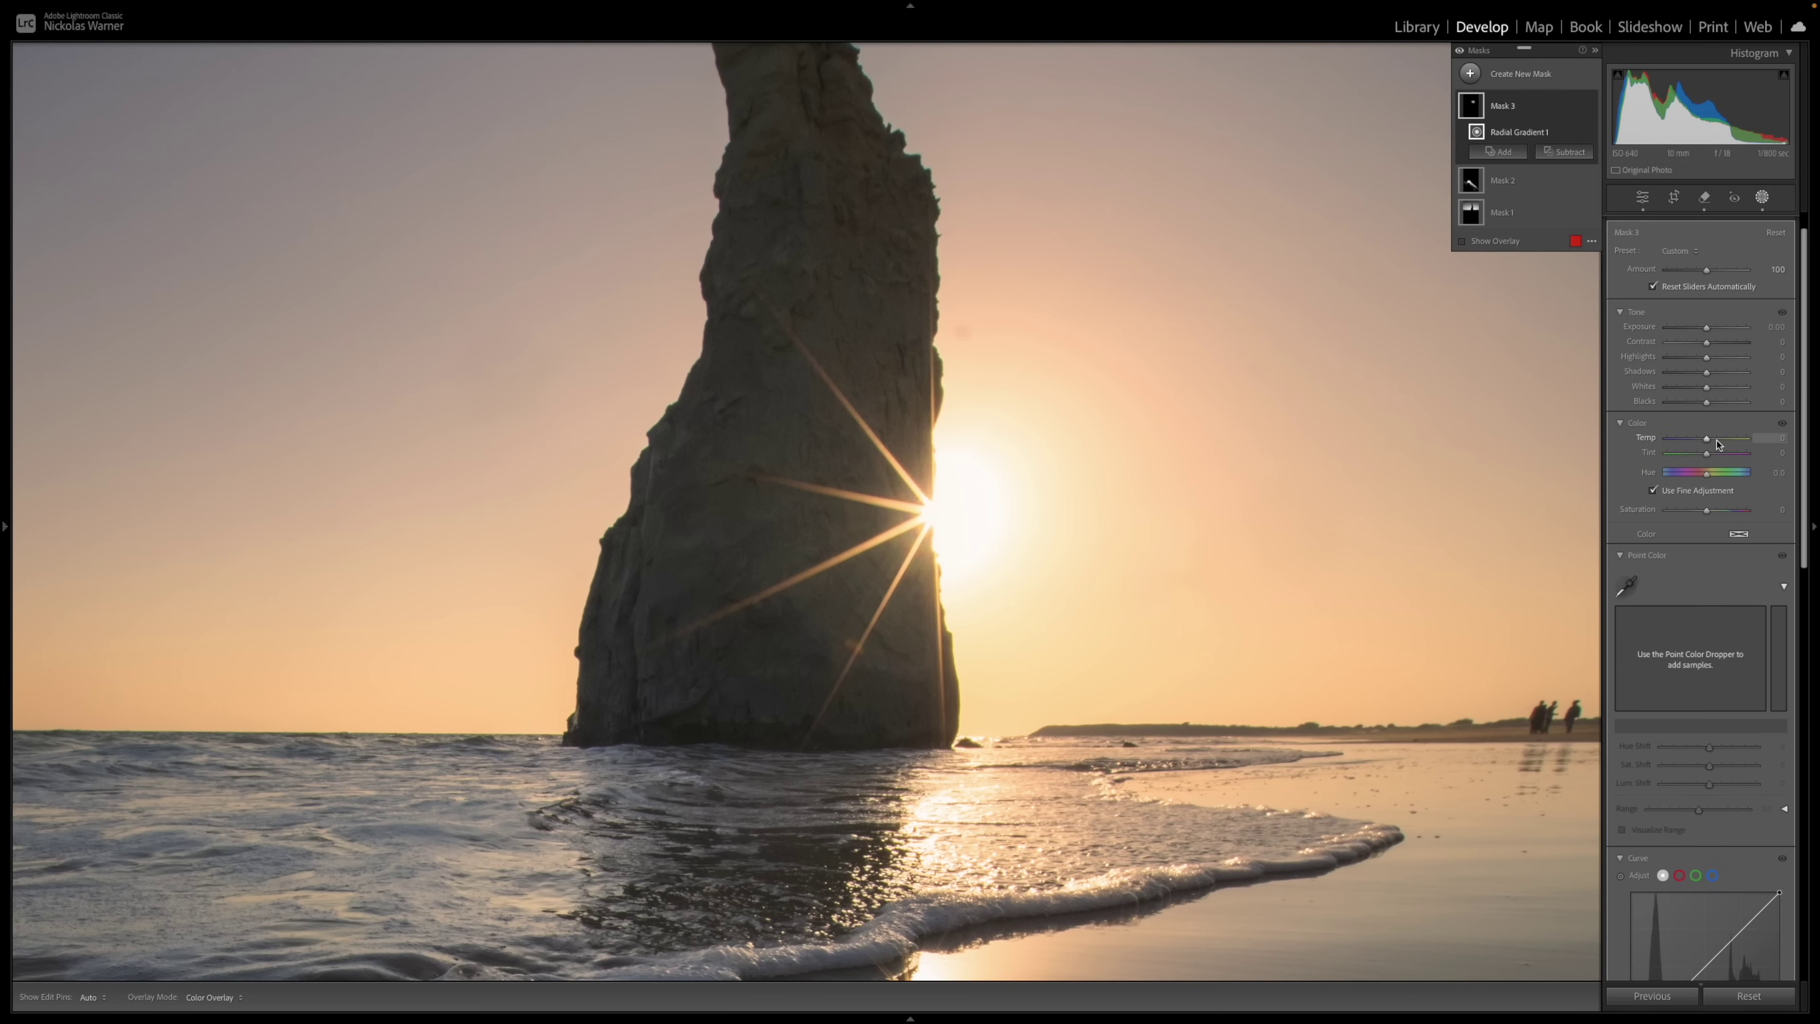
pyautogui.moveTo(1712, 442); pyautogui.dragTo(1717, 439)
# Compare the sun mask's effect on and off, close masking, and show the whole photo.
pyautogui.click(1590, 107)
pyautogui.click(1589, 108)
pyautogui.click(1589, 108)
pyautogui.click(1589, 107)
pyautogui.hotkey('shift', 'w')
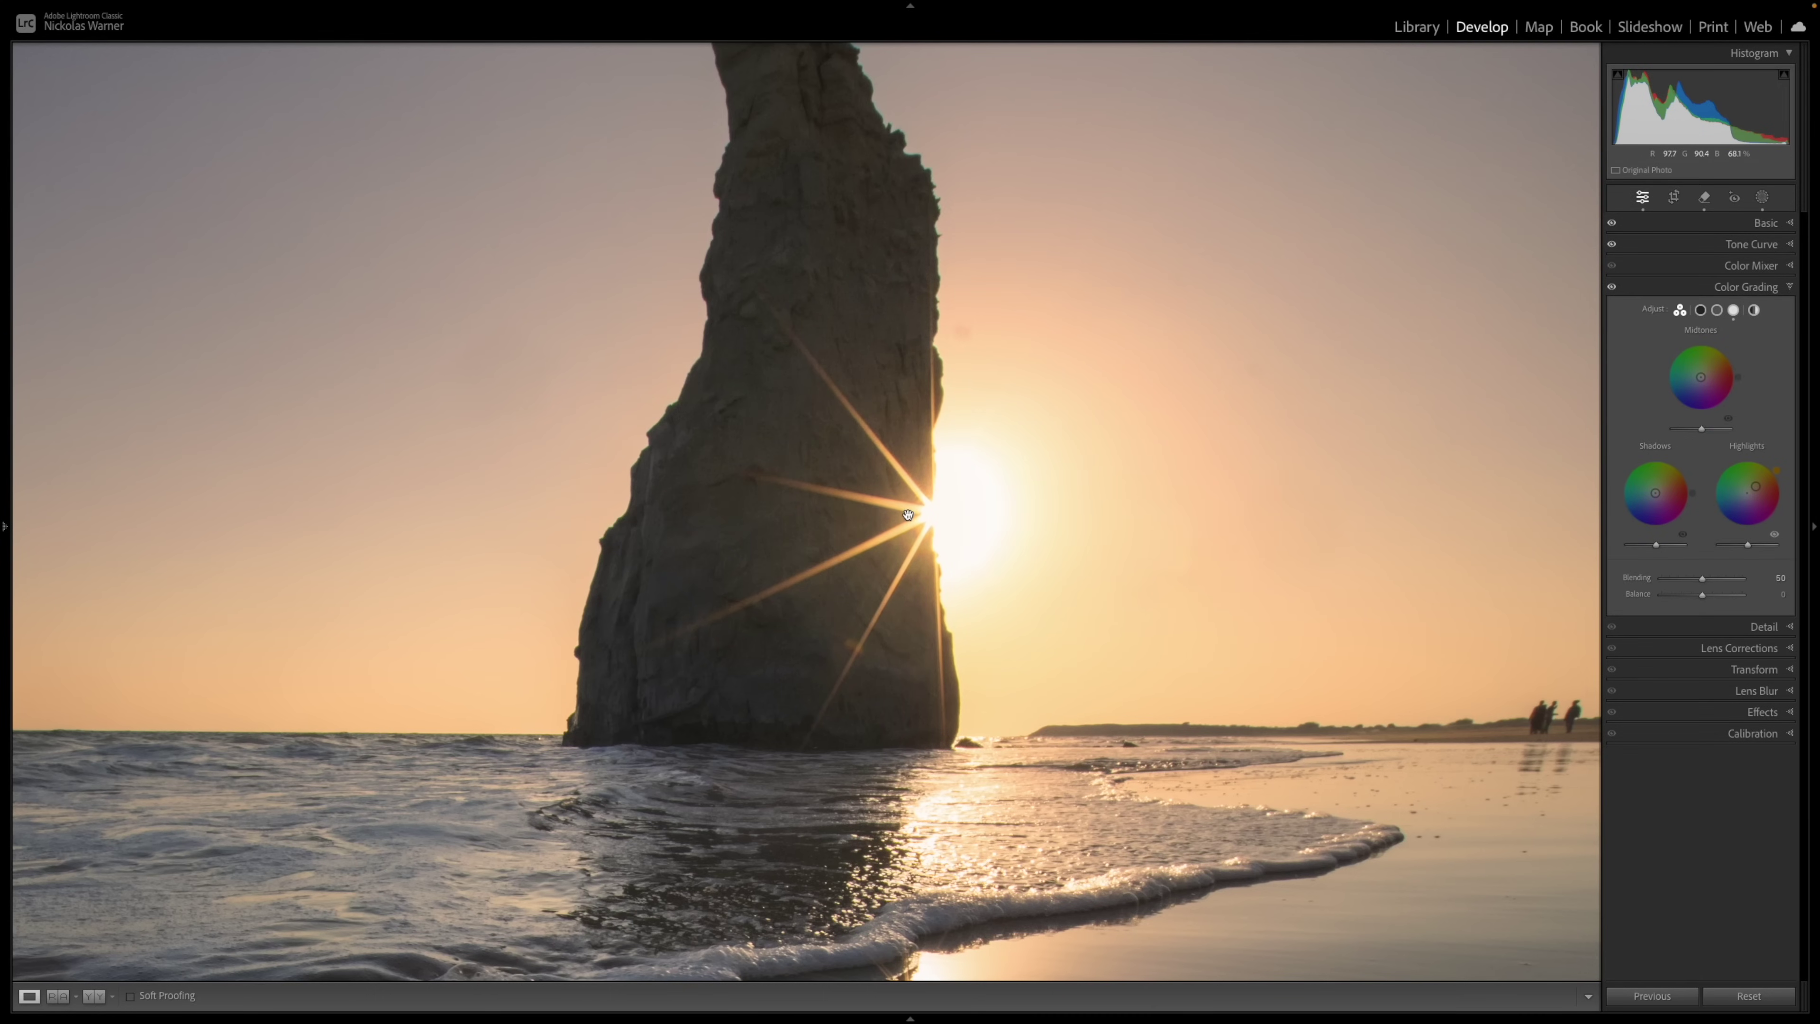
pyautogui.click(913, 484)
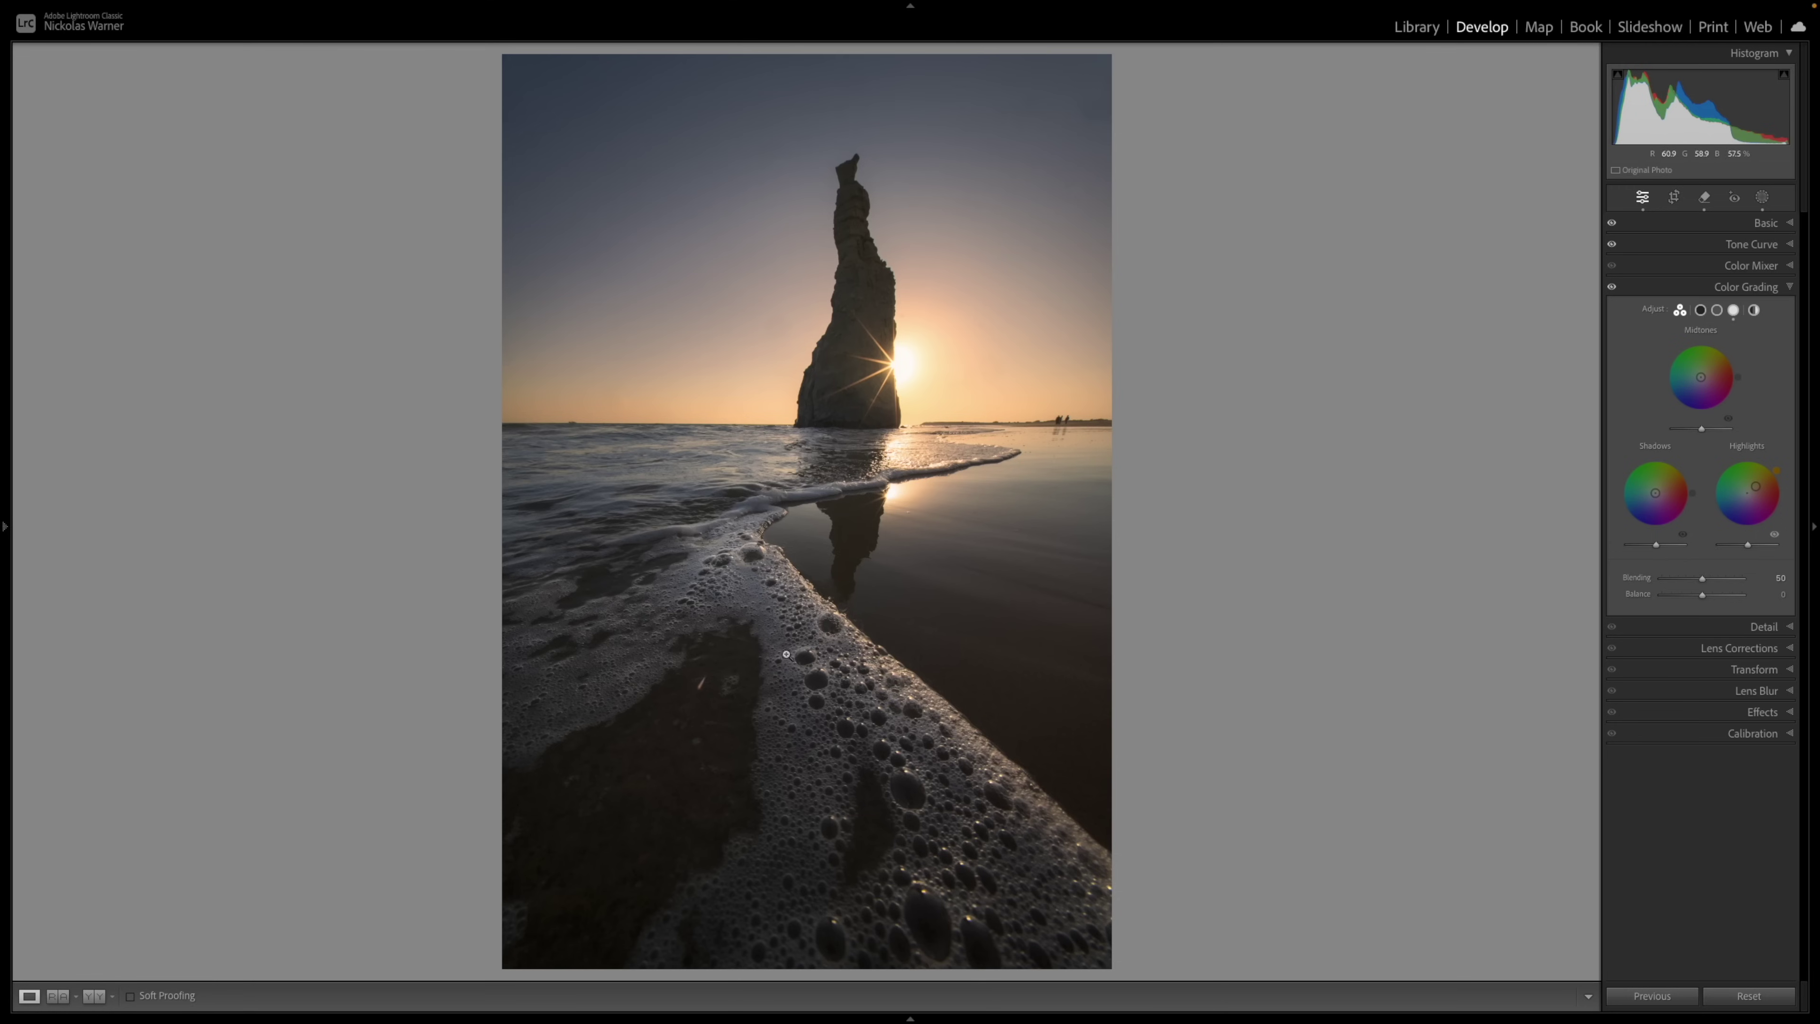
# Add a large radial mask over the sea stack and foam with Shadows +21 and Exposure +0.18.
pyautogui.click(1763, 198)
pyautogui.click(1479, 82)
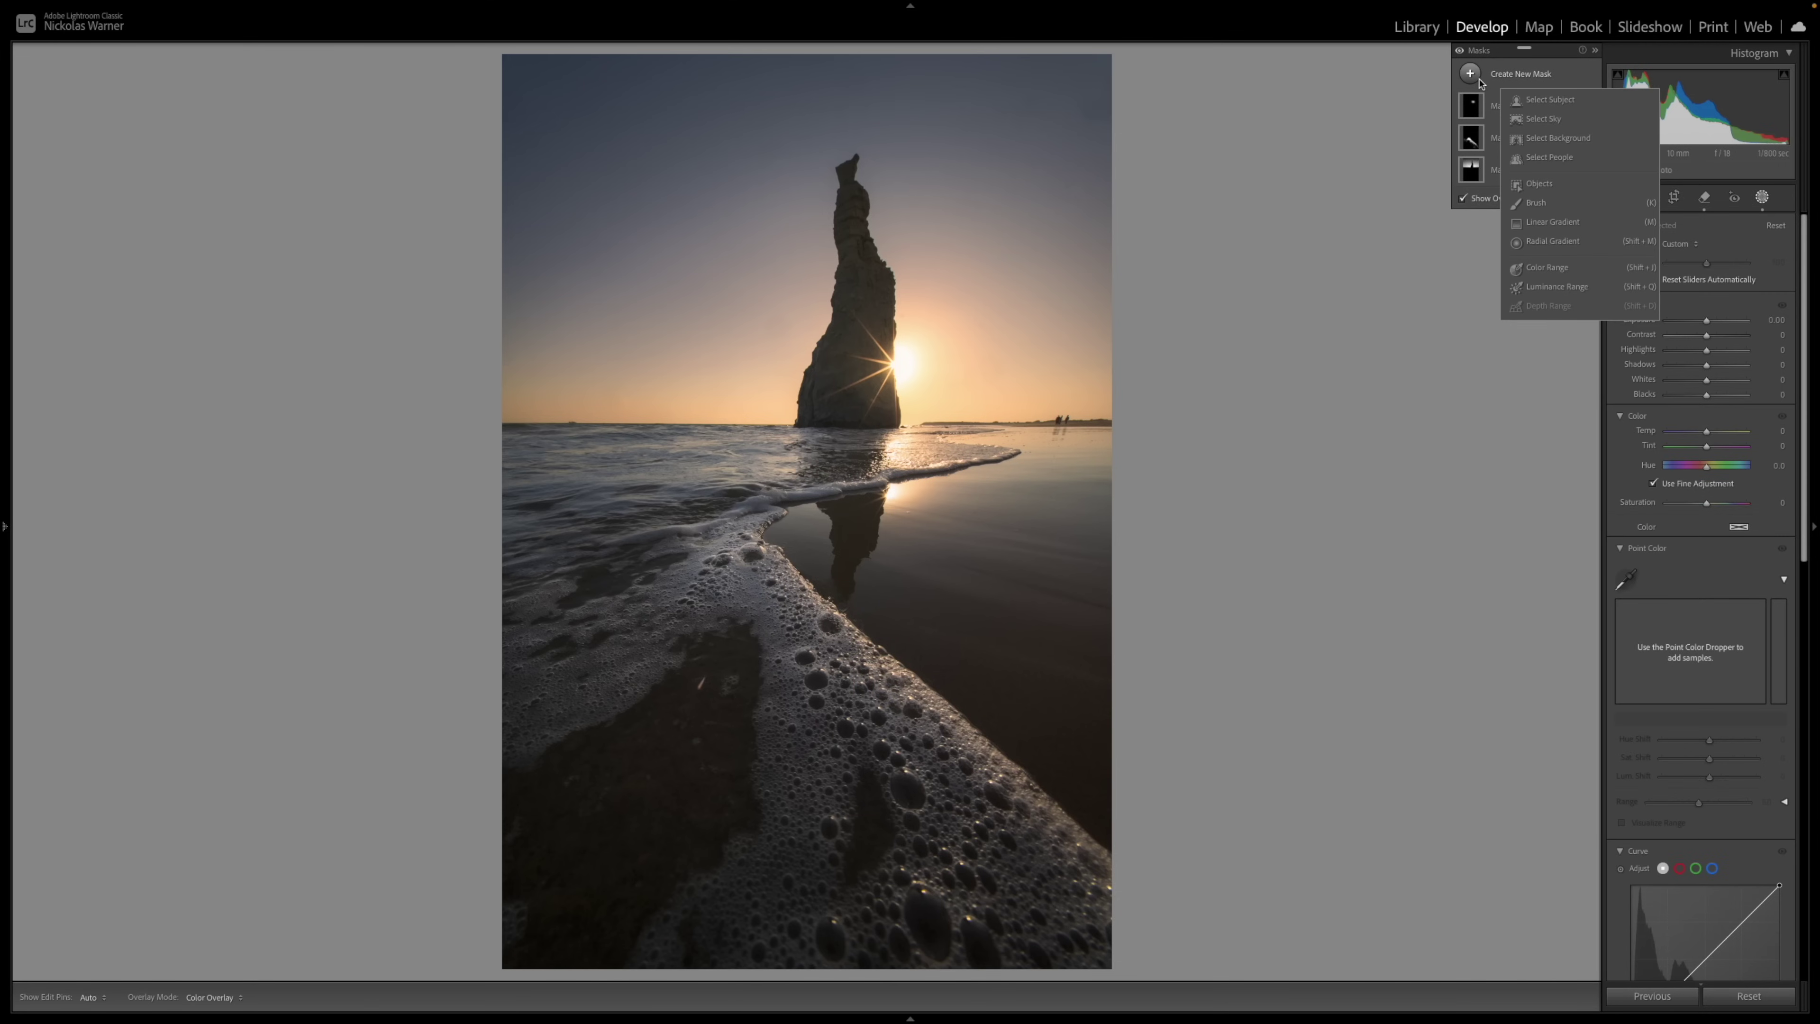
pyautogui.click(1545, 240)
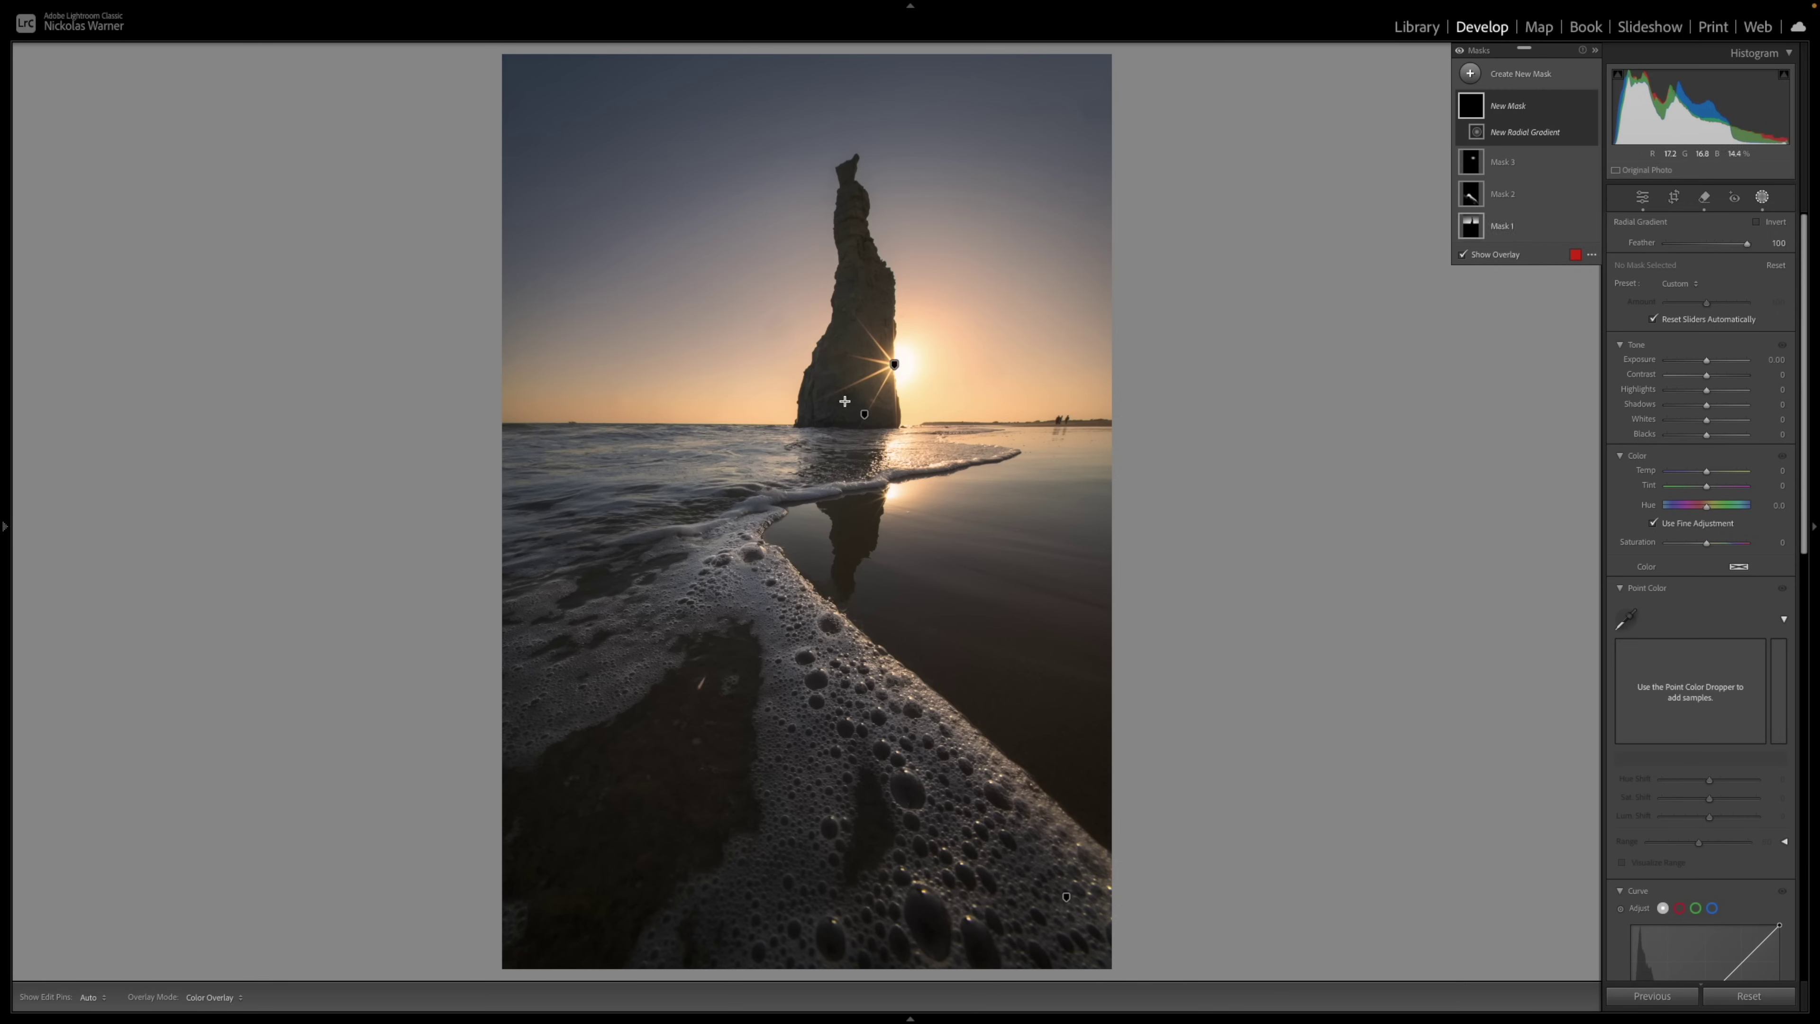
pyautogui.moveTo(843, 399); pyautogui.dragTo(1203, 911)
pyautogui.moveTo(1216, 399); pyautogui.dragTo(1116, 436)
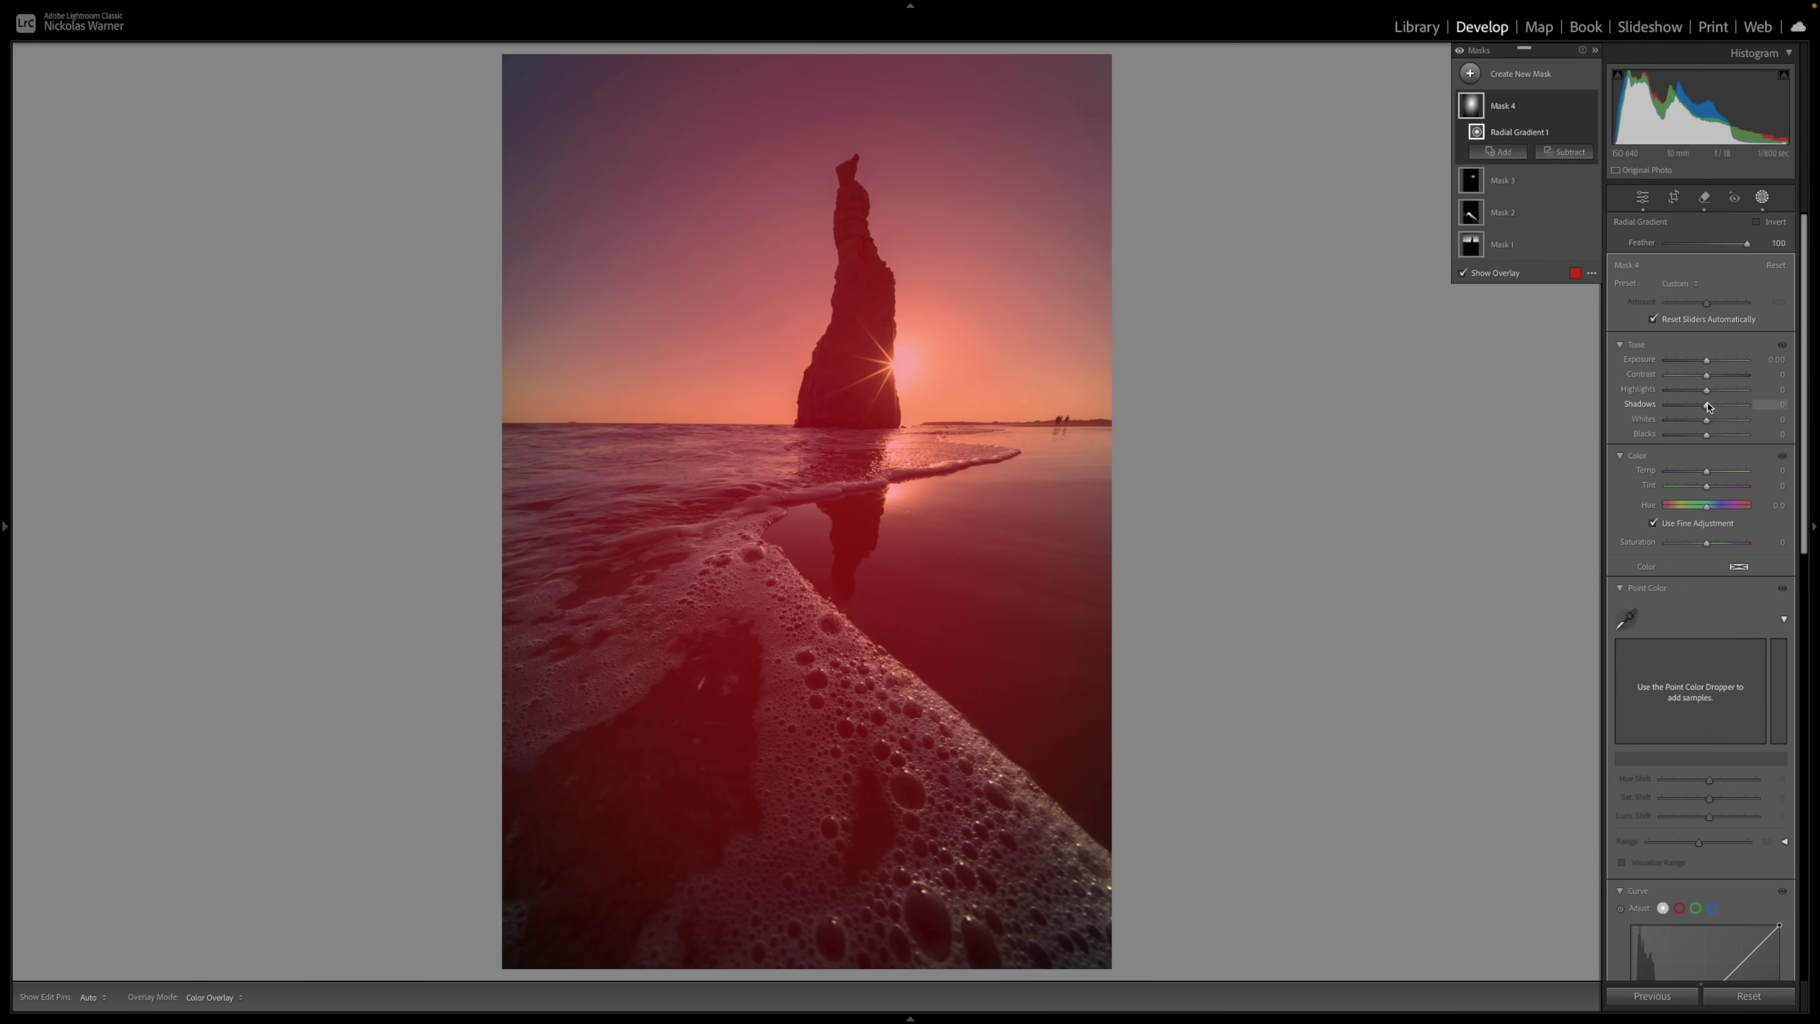
pyautogui.moveTo(1705, 404); pyautogui.dragTo(1708, 434)
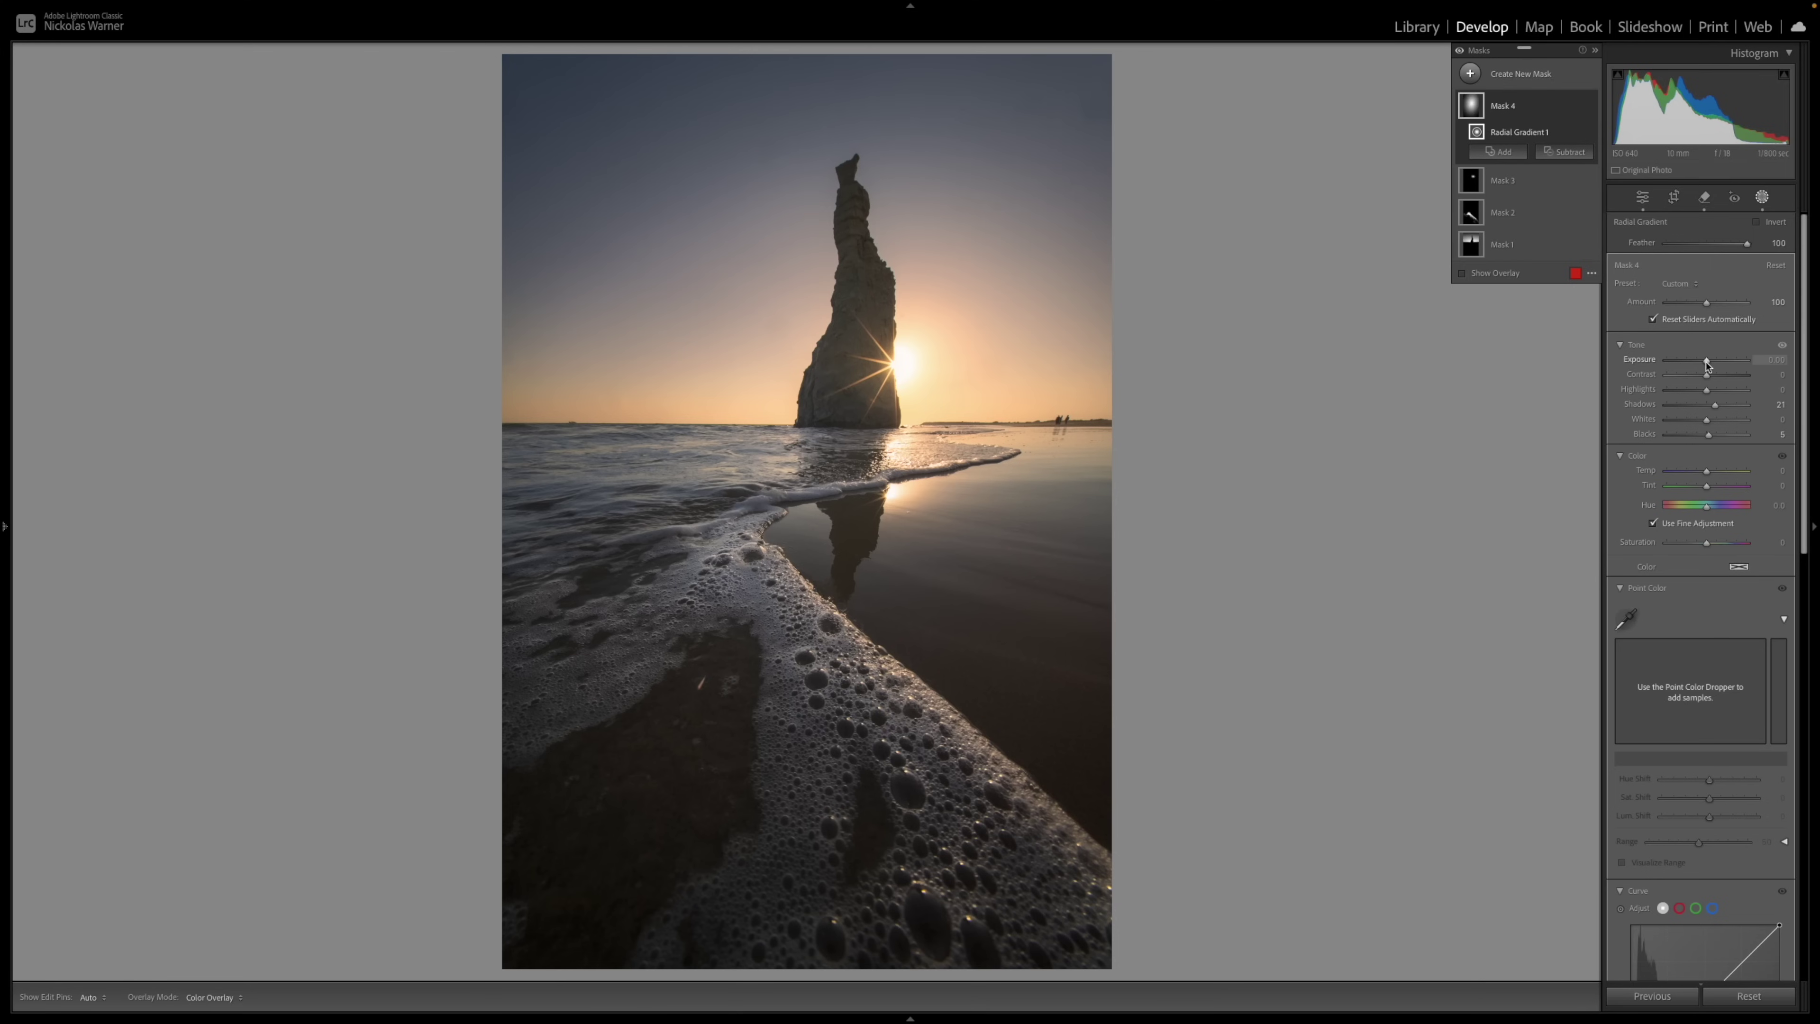
pyautogui.moveTo(1707, 360); pyautogui.dragTo(1710, 361)
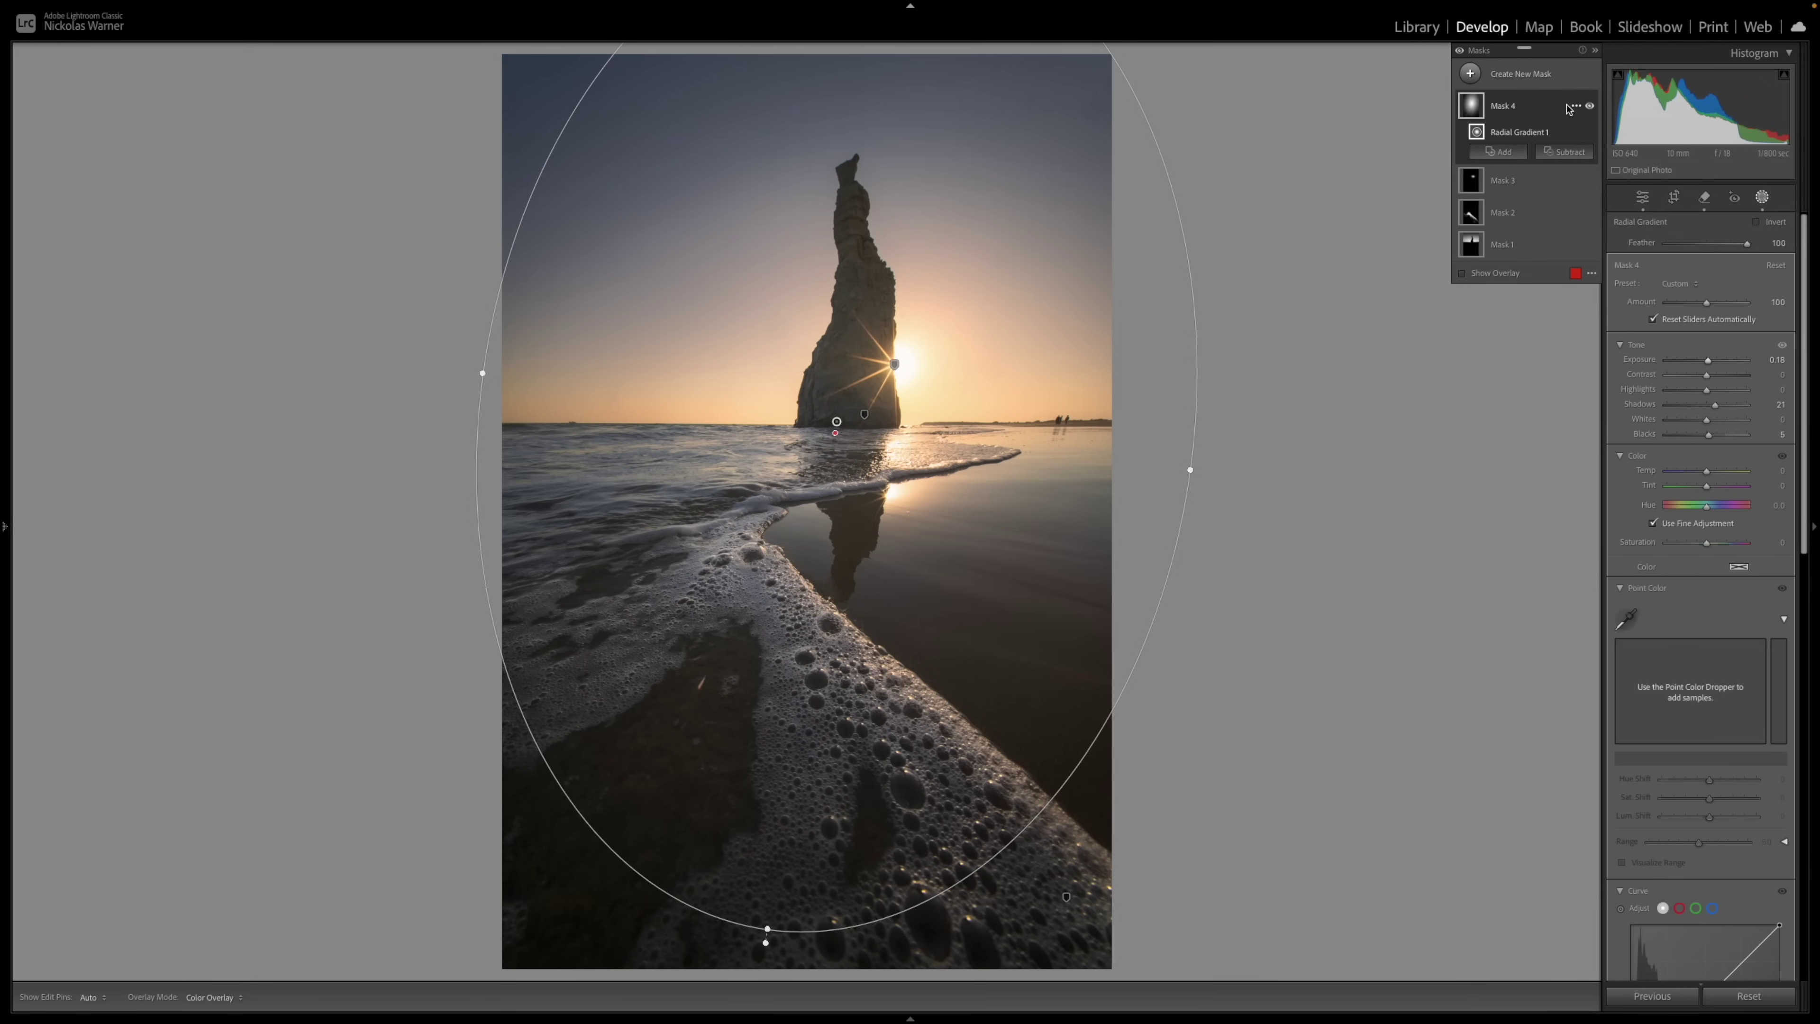
# Duplicate and invert Mask 4, set its Exposure to −0.19, and close masking.
pyautogui.click(1577, 109)
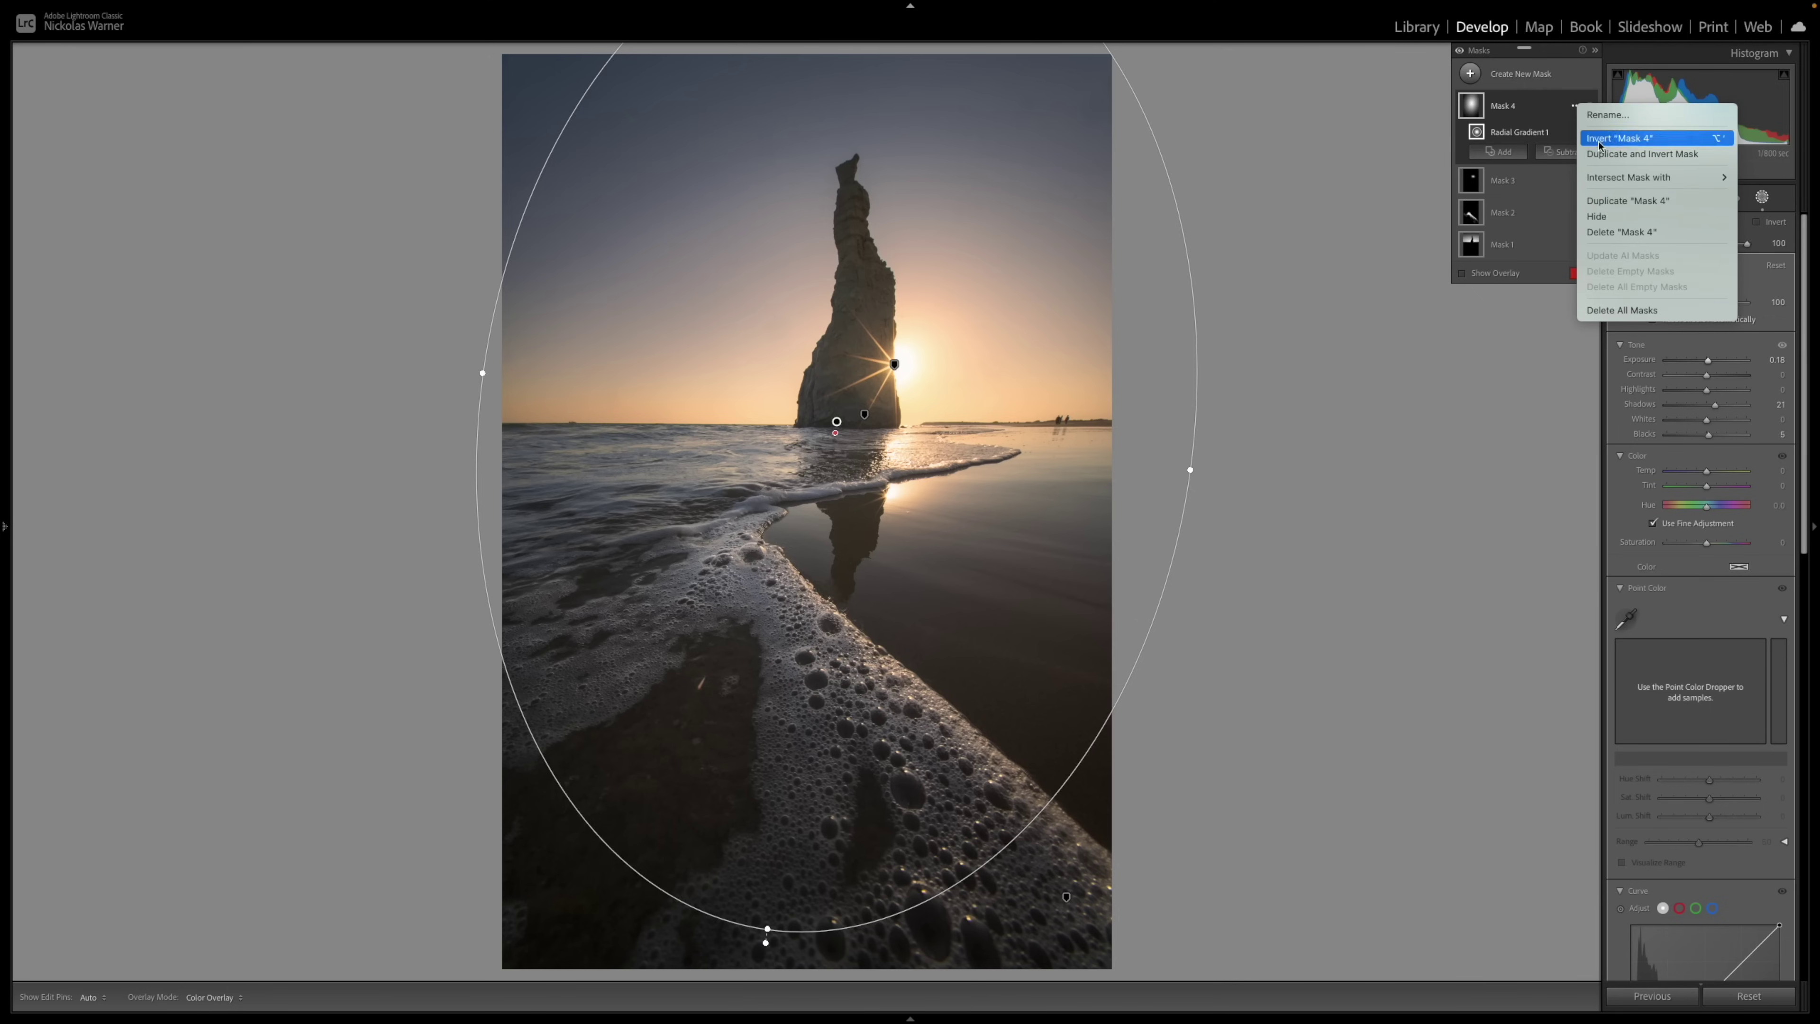
pyautogui.click(1610, 158)
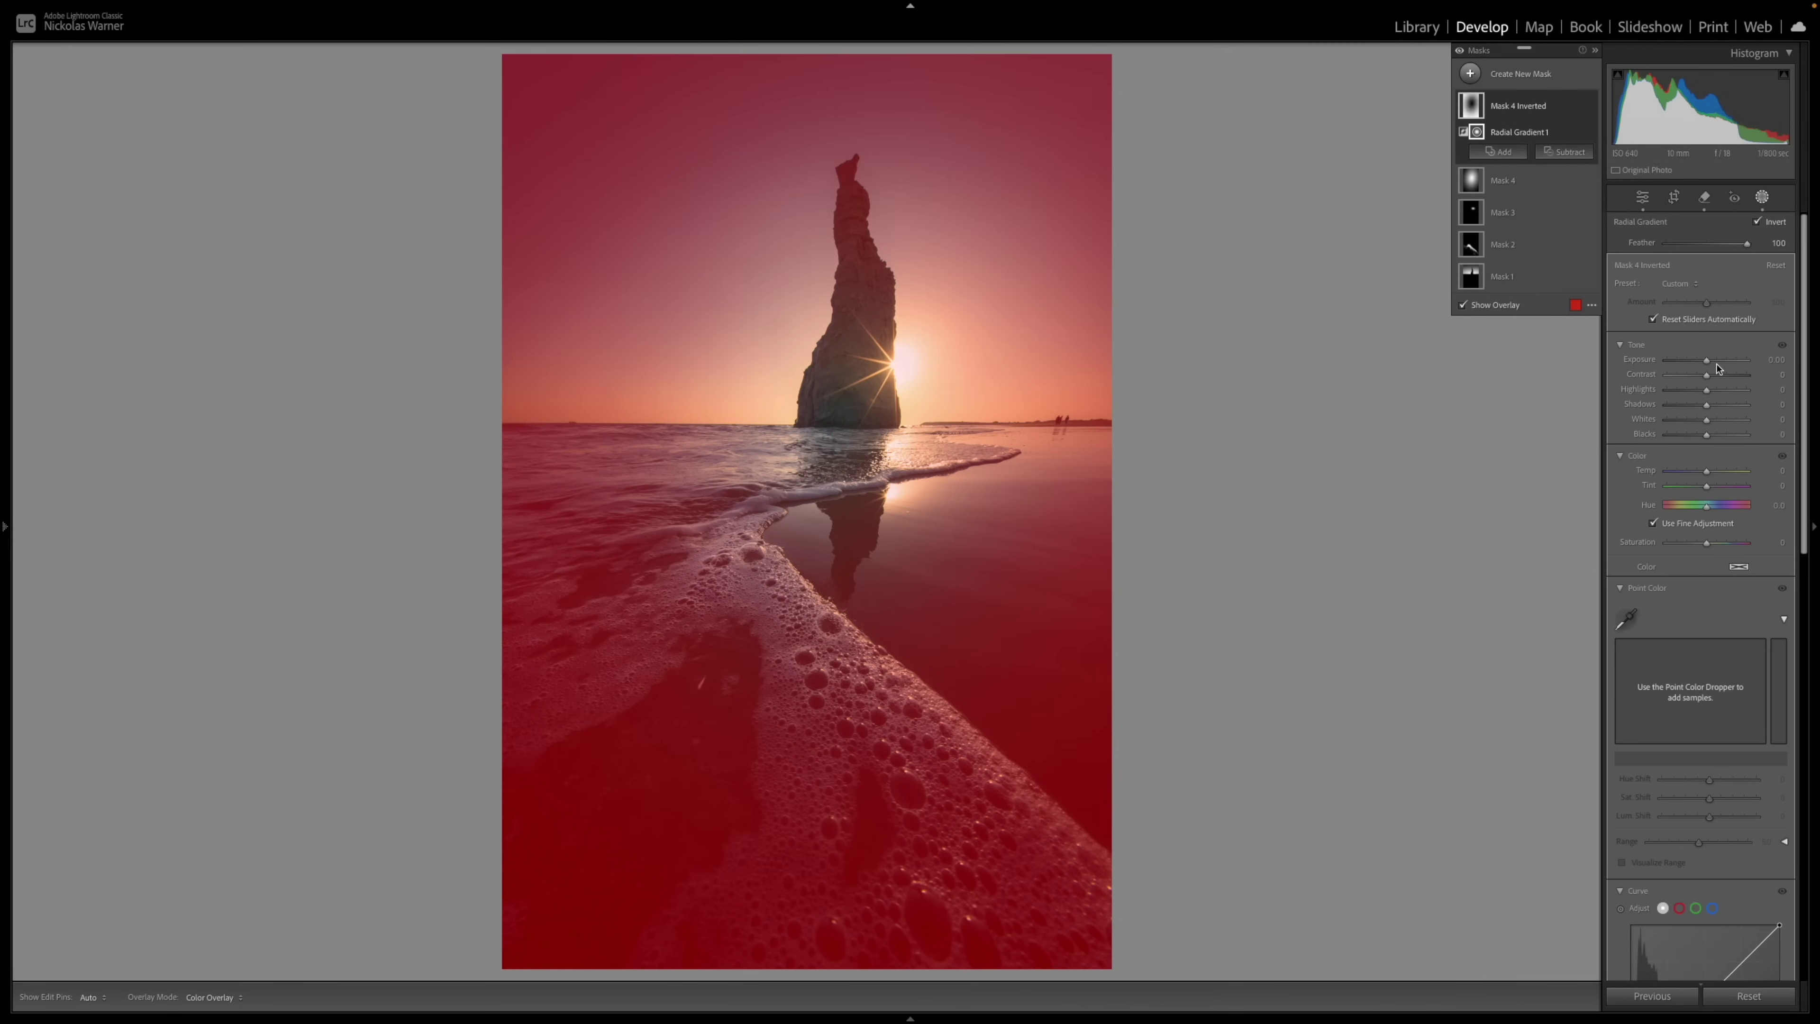
pyautogui.moveTo(1708, 366); pyautogui.dragTo(1706, 366)
pyautogui.hotkey('shift', 'w')
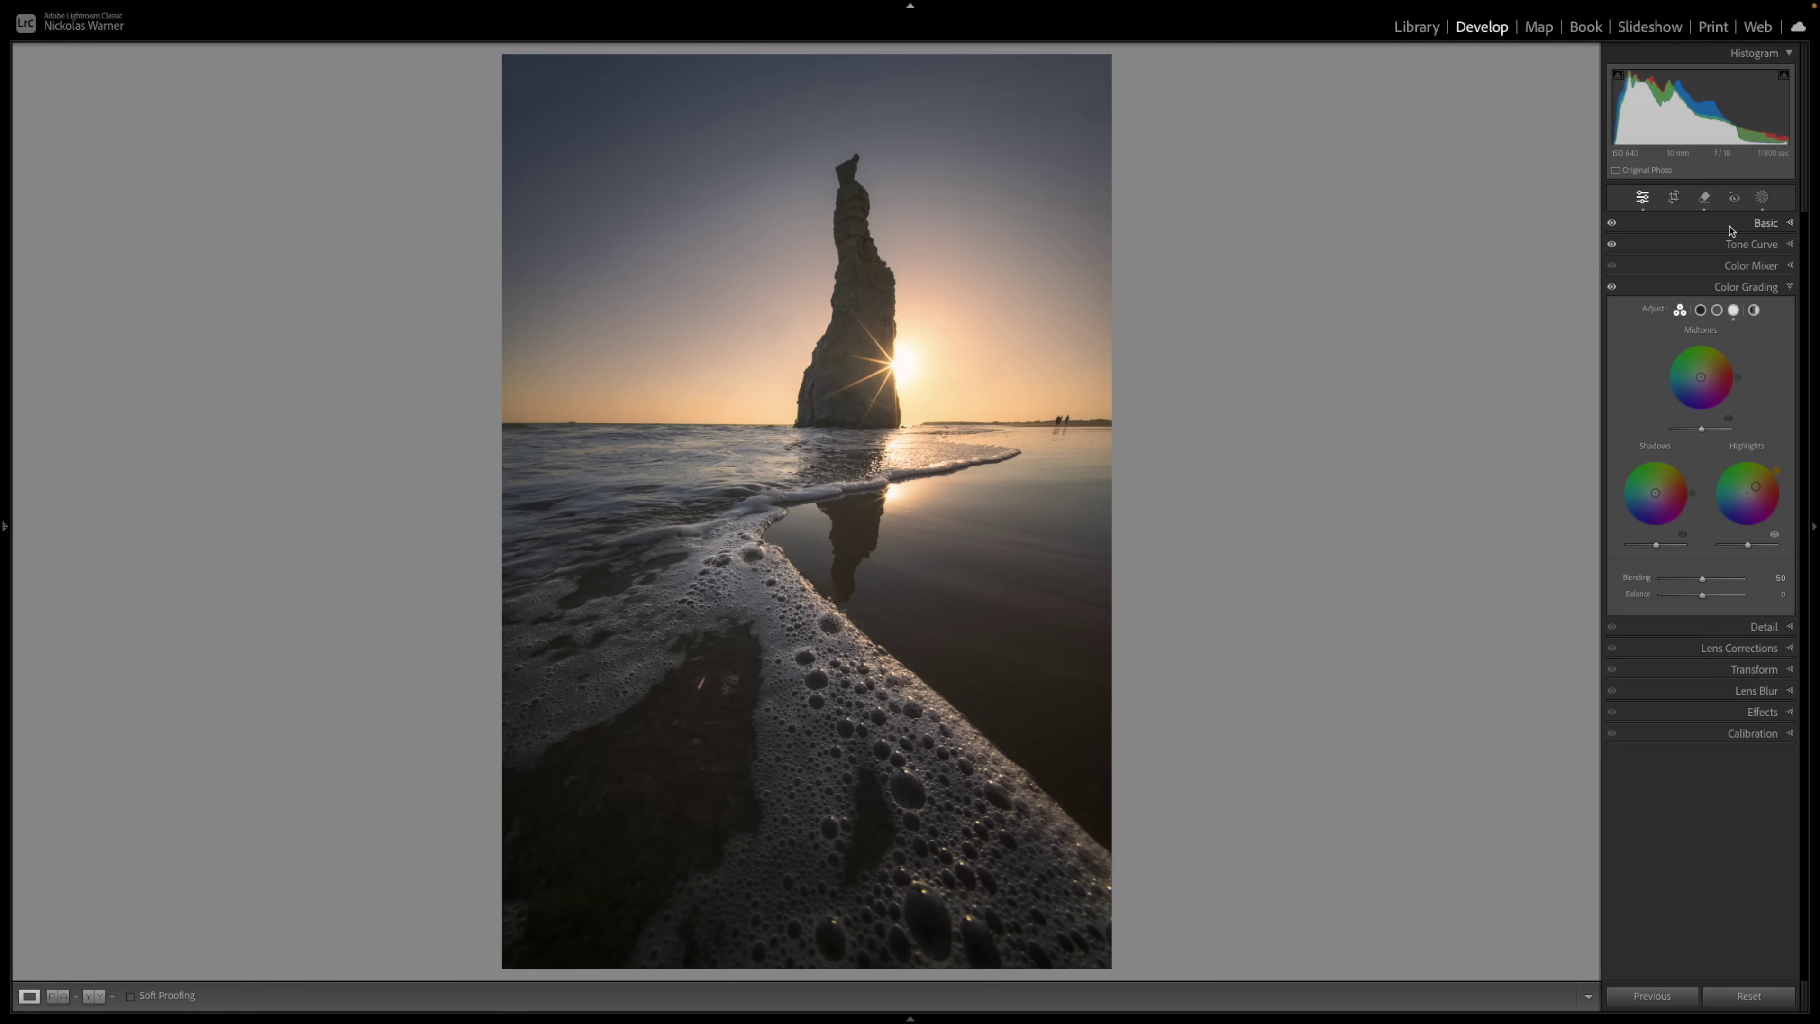
# Reopen the masks list and toggle all five masks' adjustments off and on to compare.
pyautogui.click(1767, 201)
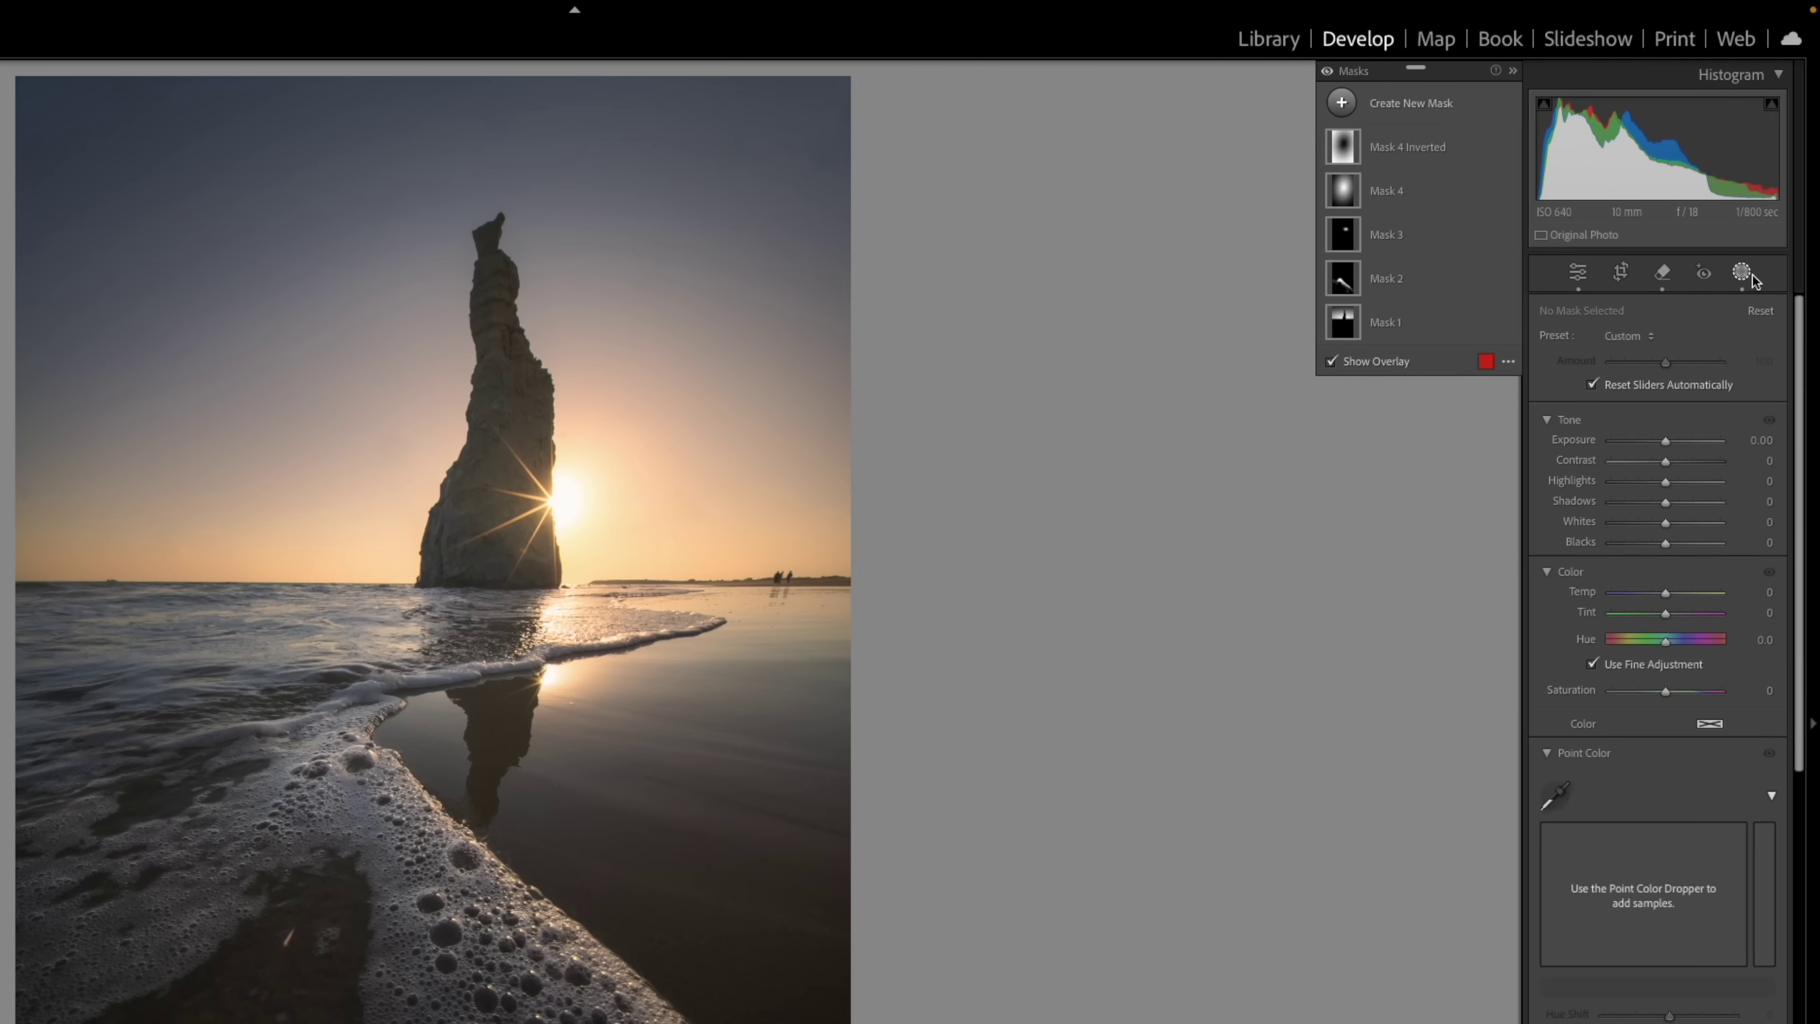
pyautogui.click(1329, 73)
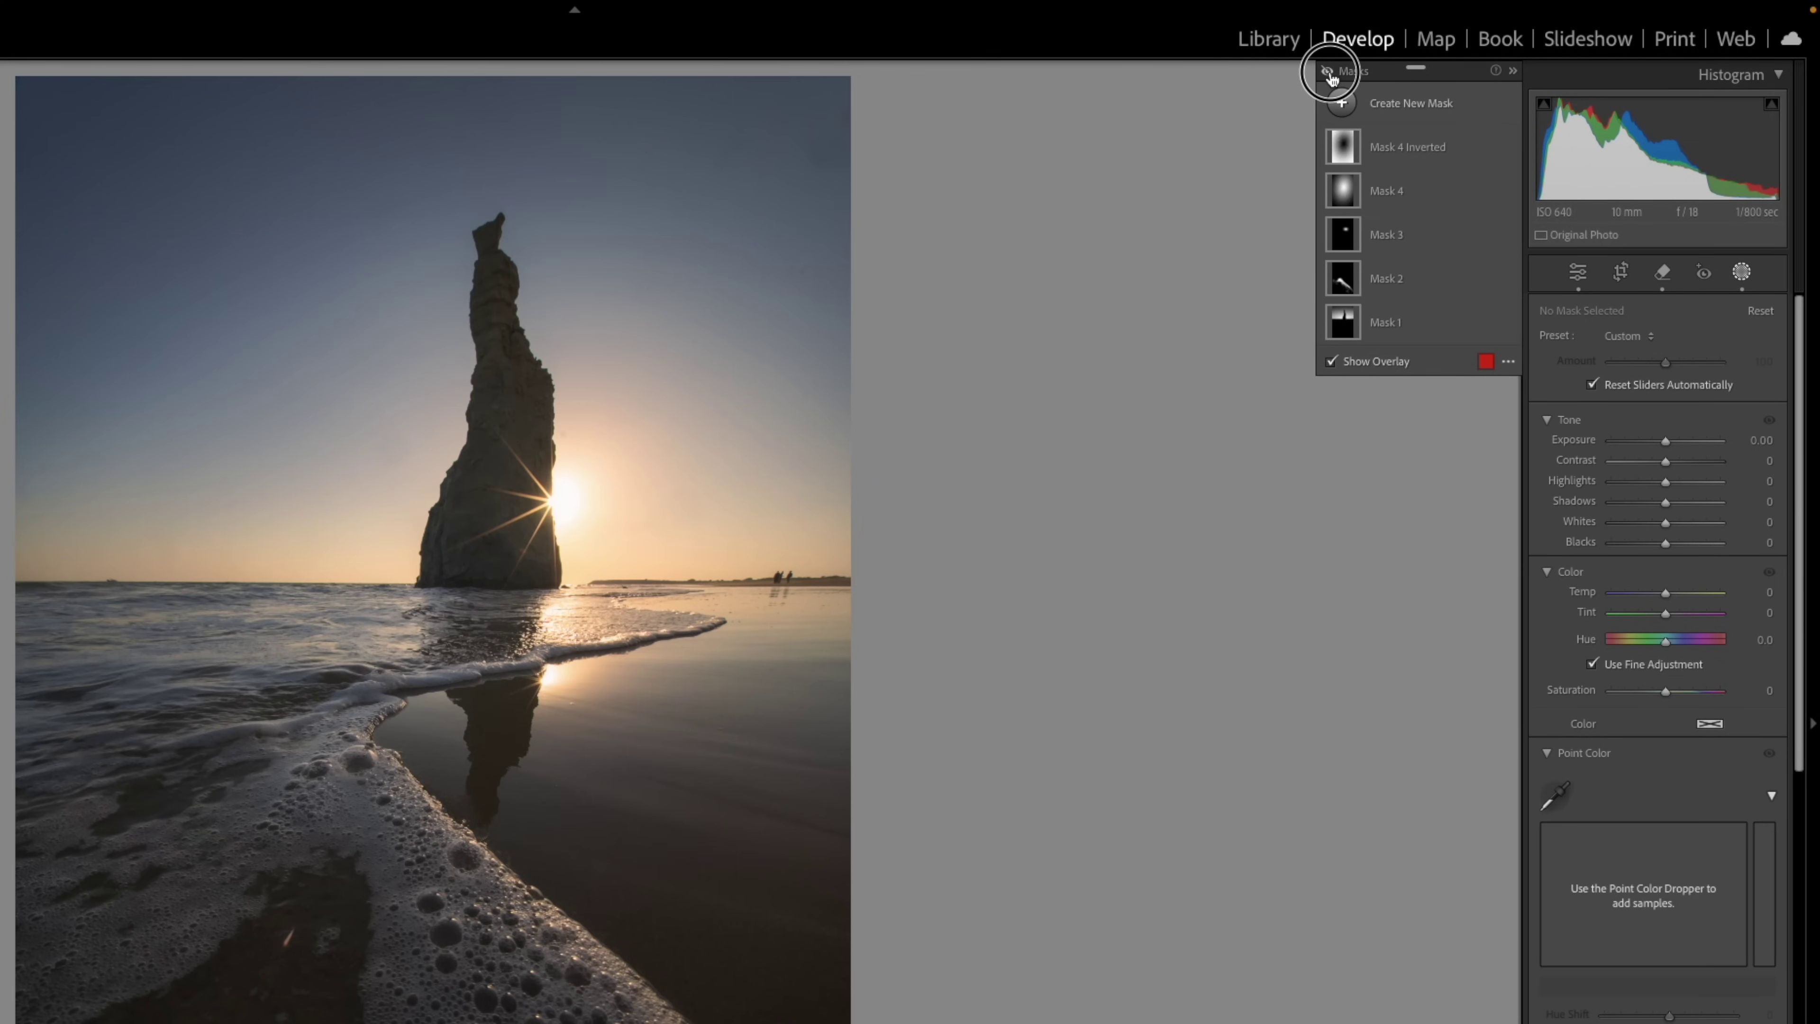
pyautogui.click(1330, 74)
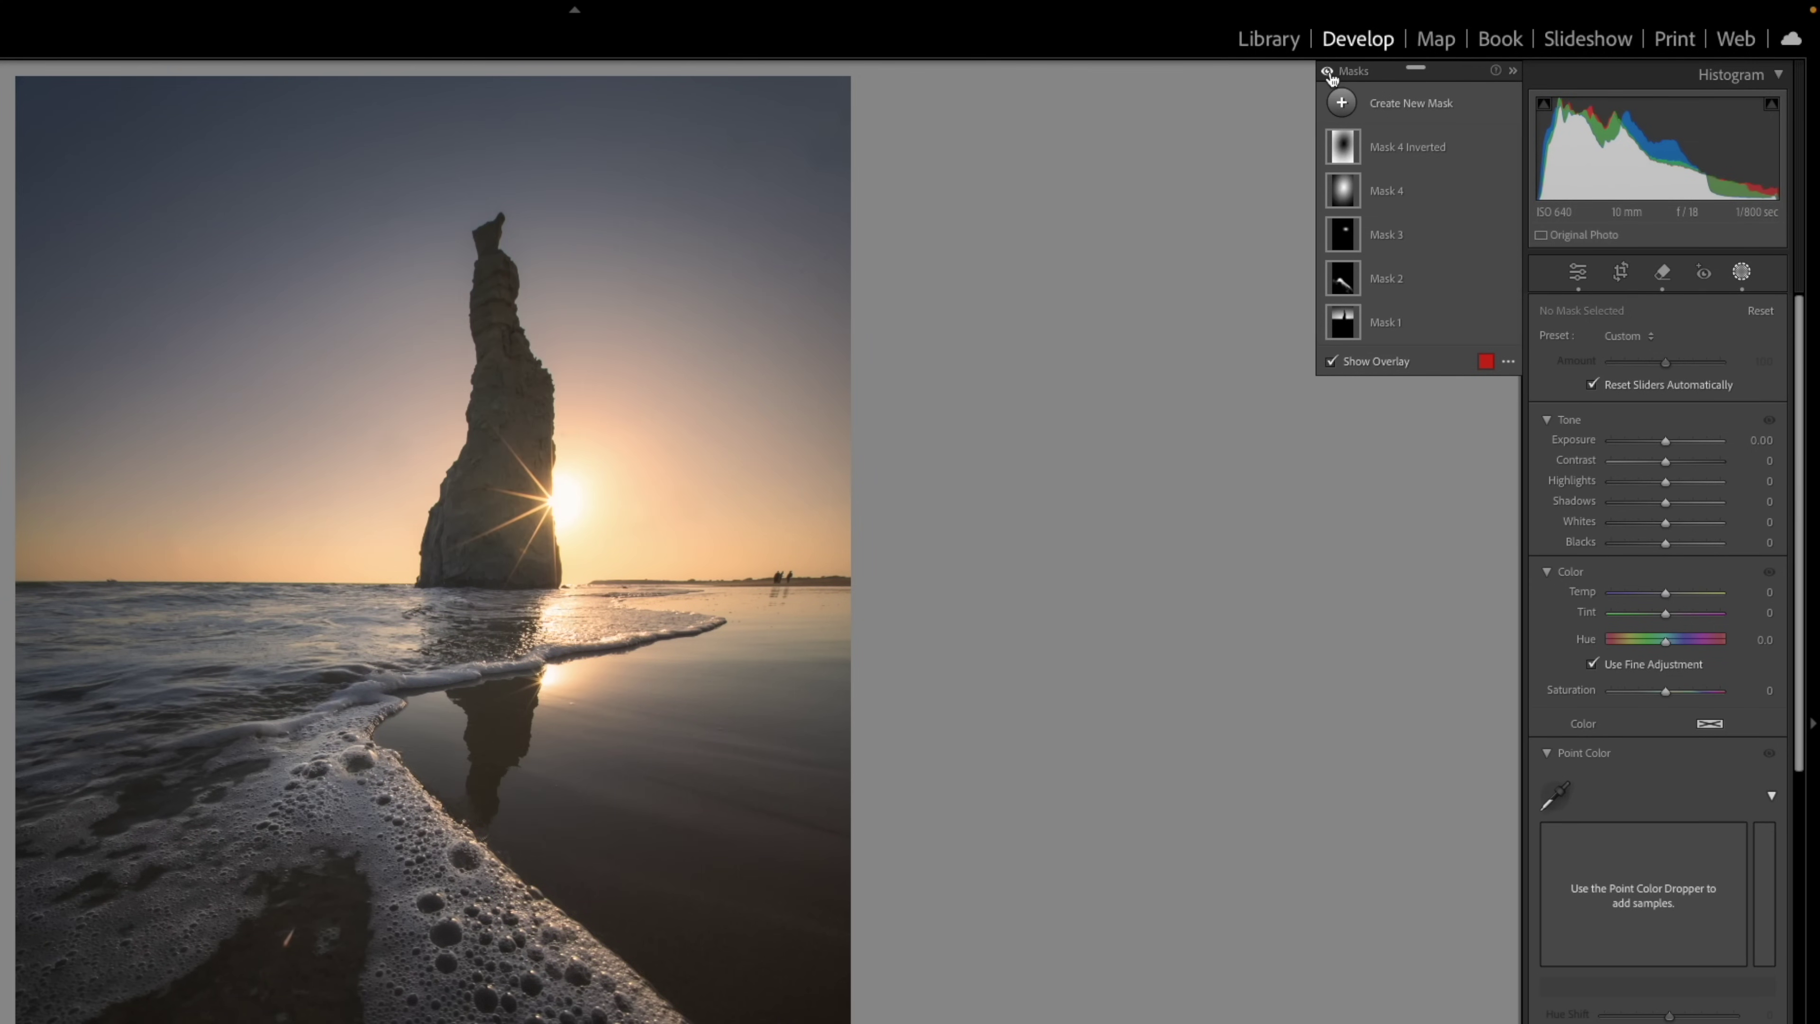